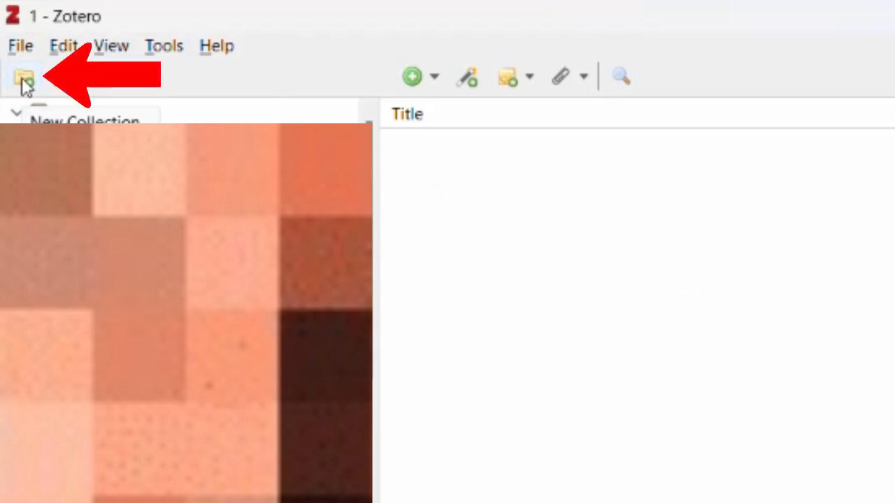
# - Create a new collection named "1. obesity" in My Library
pyautogui.click(24, 79)
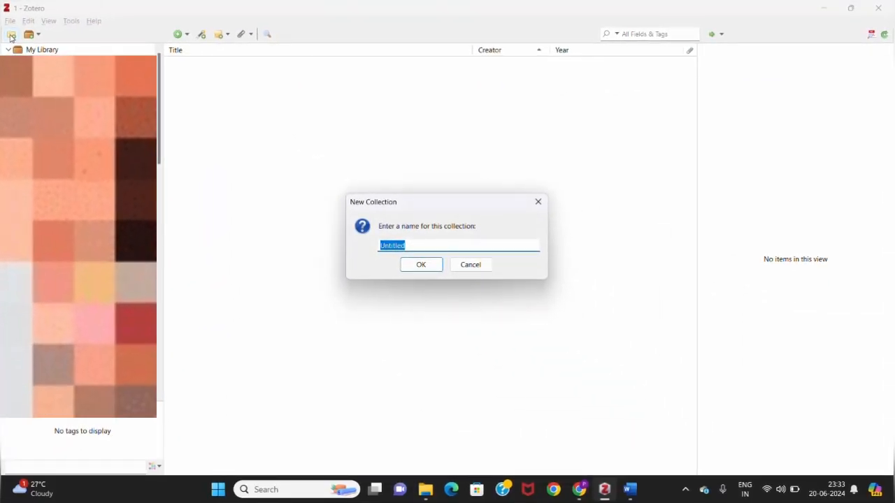
pyautogui.write('1')
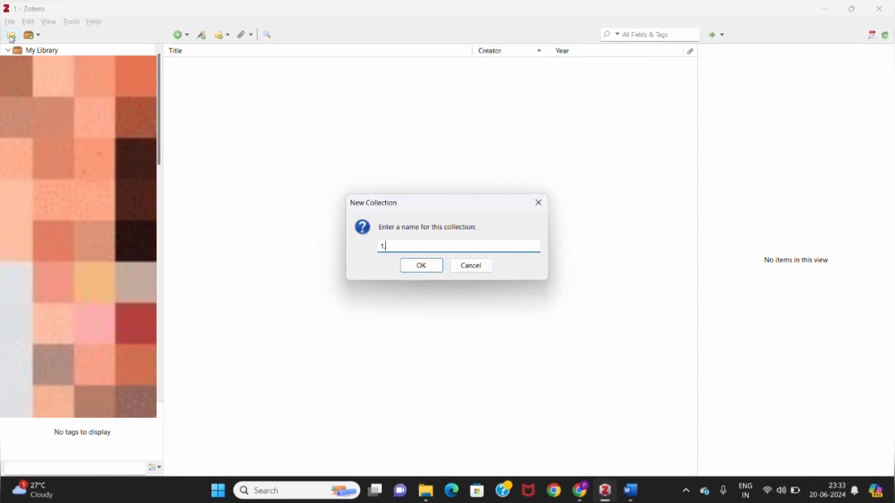
pyautogui.write('. obesity')
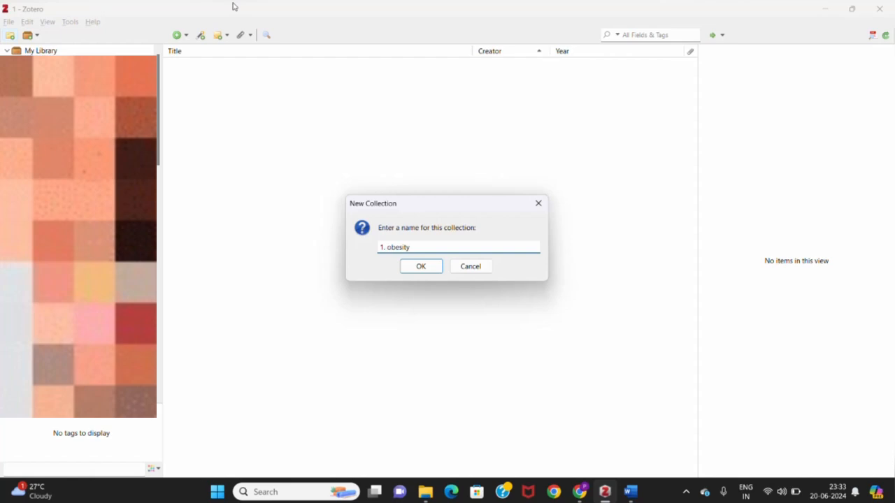
pyautogui.click(420, 266)
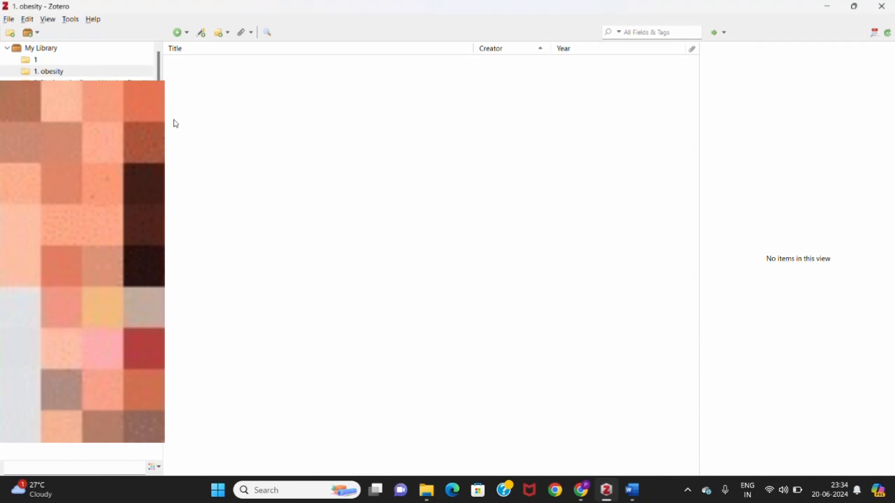
# - Create a subcollection named "obesity trials" inside the "1. obesity" collection
pyautogui.click(64, 72)
pyautogui.rightClick(64, 73)
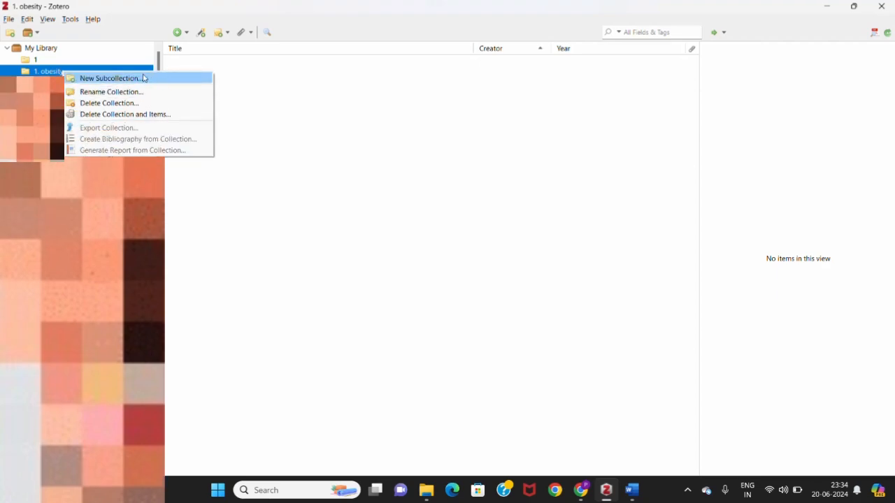
pyautogui.click(48, 71)
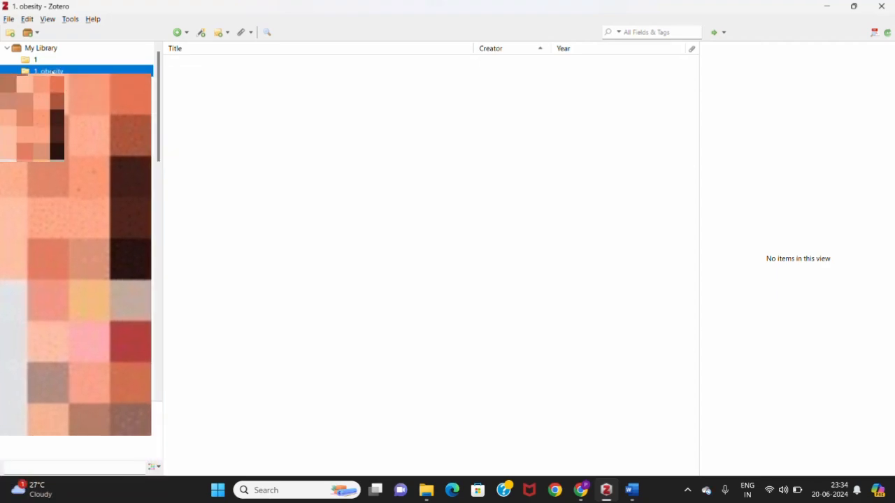
pyautogui.rightClick(57, 72)
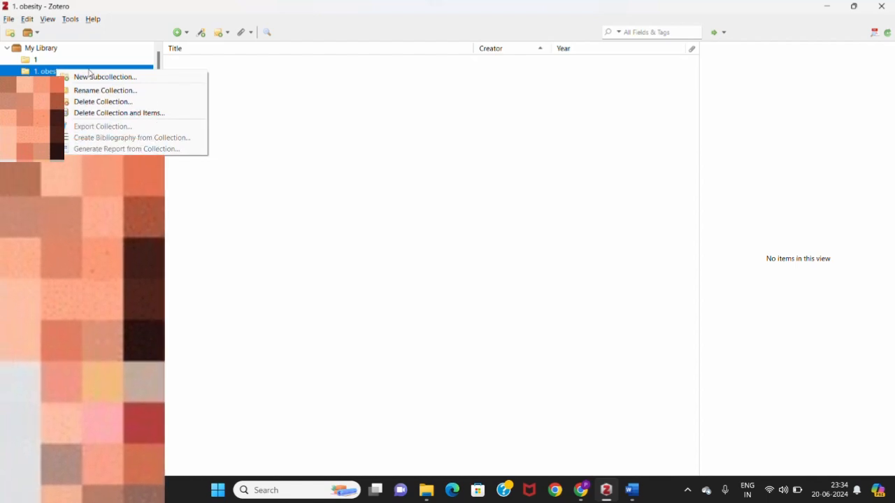
pyautogui.click(134, 77)
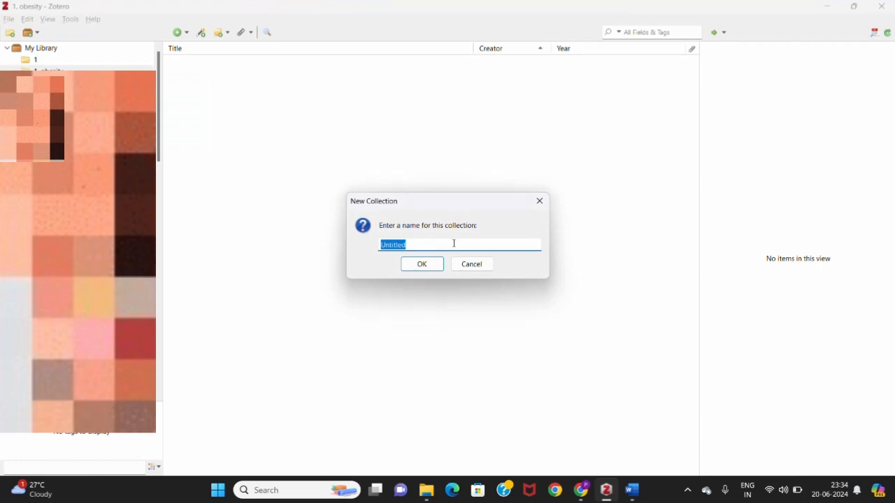
pyautogui.write('obesity trials')
pyautogui.click(422, 264)
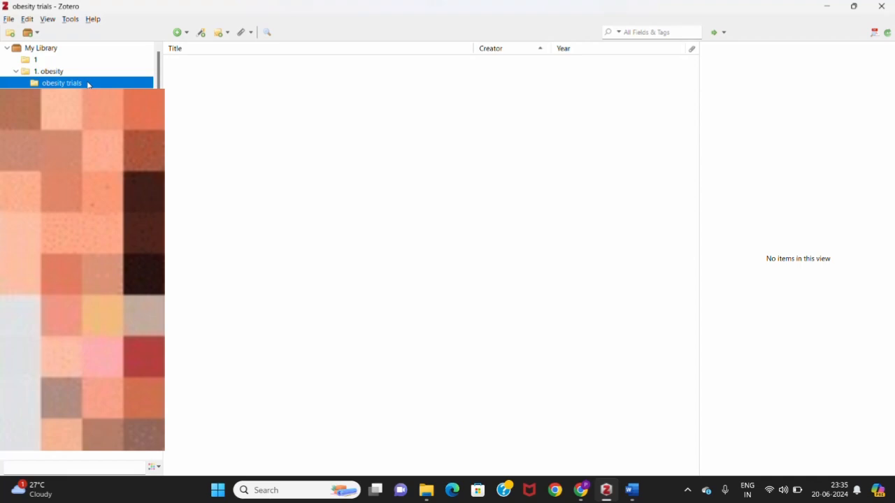
# - Make the parent "1. obesity" collection the active one instead of its subcollection
pyautogui.rightClick(88, 84)
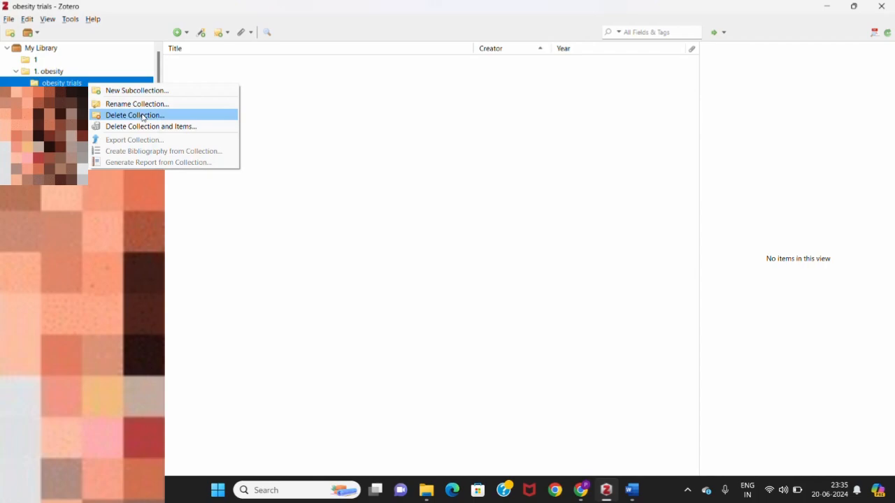
pyautogui.click(46, 72)
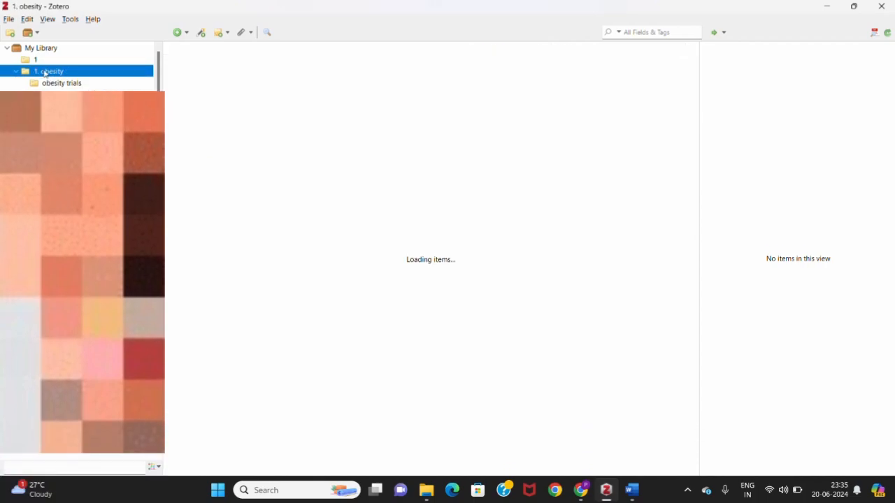
pyautogui.rightClick(45, 72)
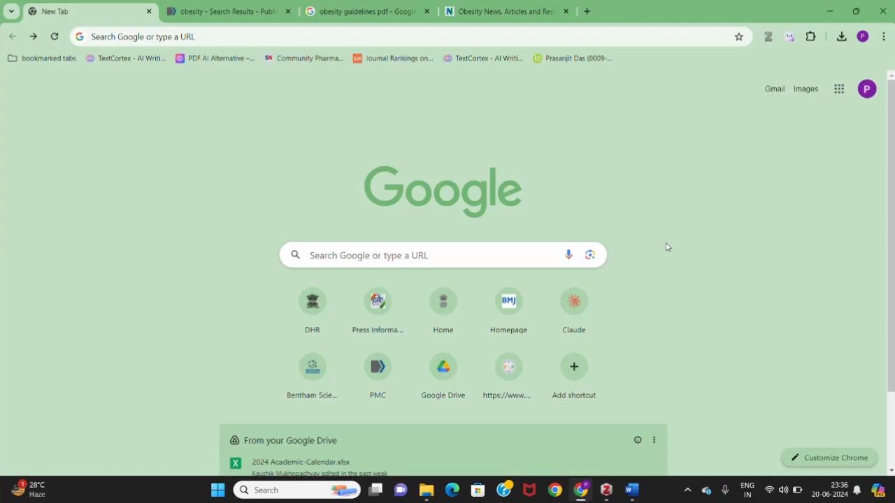
# - In Chrome, search Google for "pubmed" and open the PubMed website
pyautogui.click(436, 260)
pyautogui.write('pubmed')
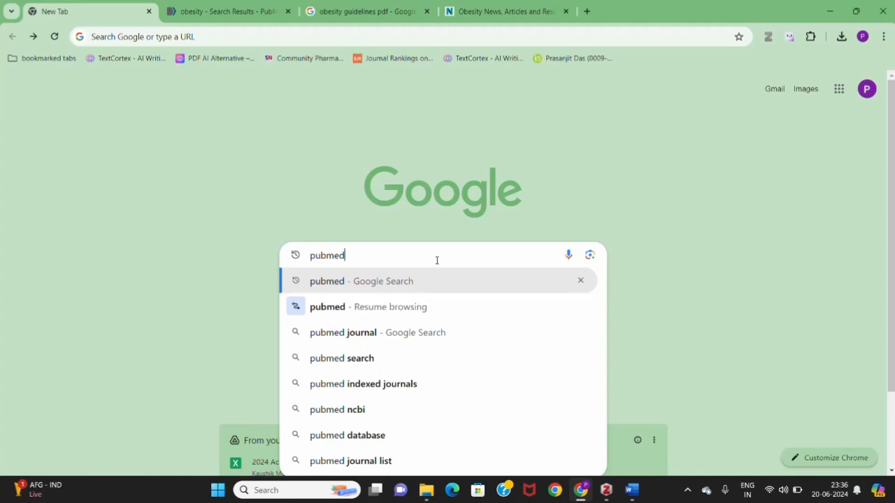
pyautogui.press('Return')
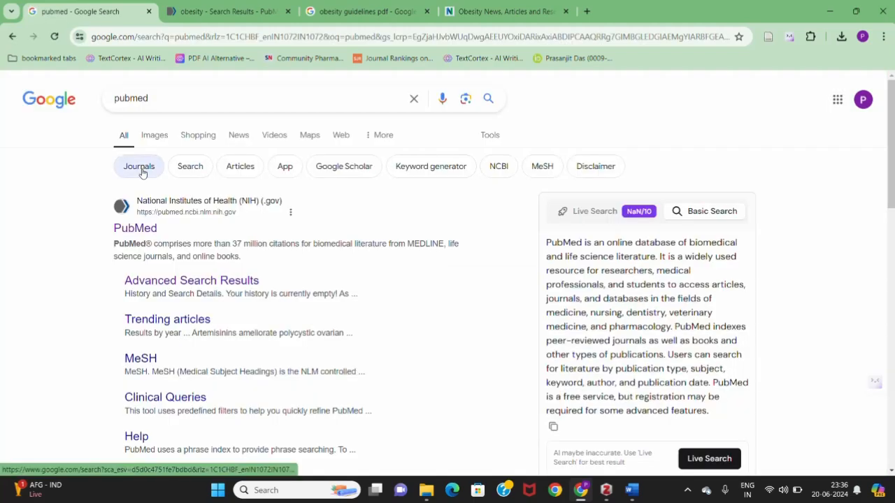
pyautogui.click(136, 231)
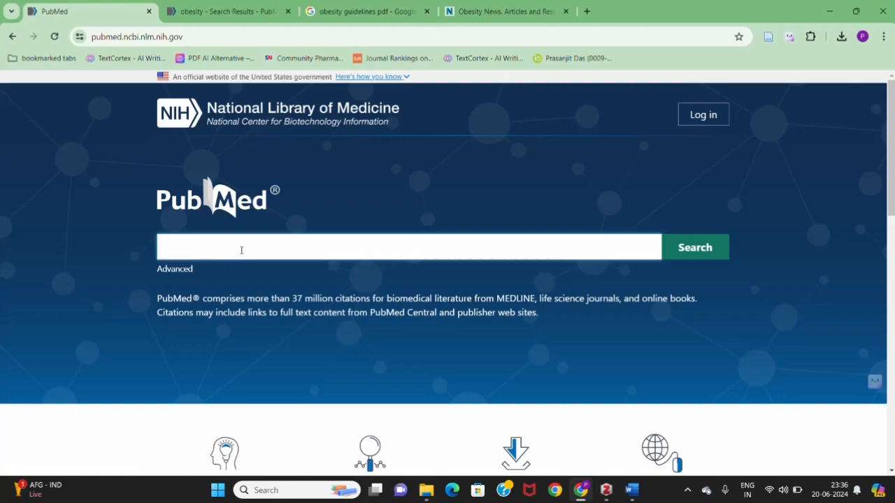
# - Search PubMed for "obesity" and keep the results sorted by Best match
pyautogui.write('obesi')
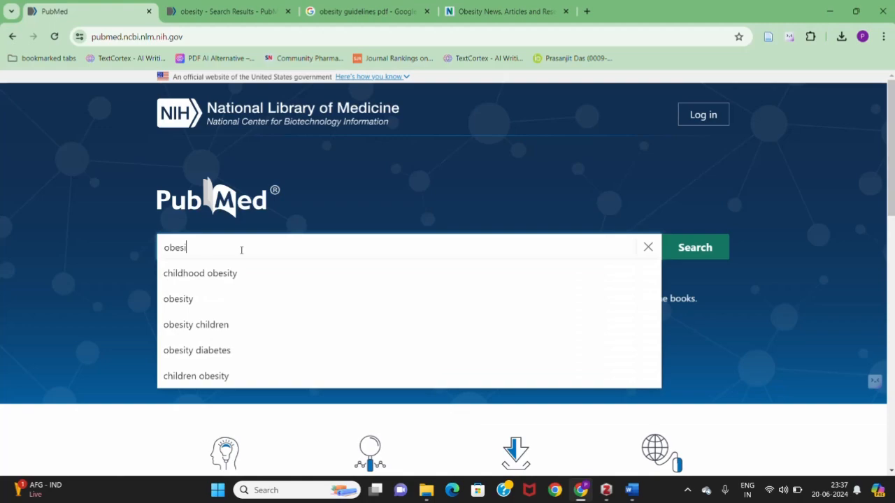
pyautogui.write('ty')
pyautogui.press('Return')
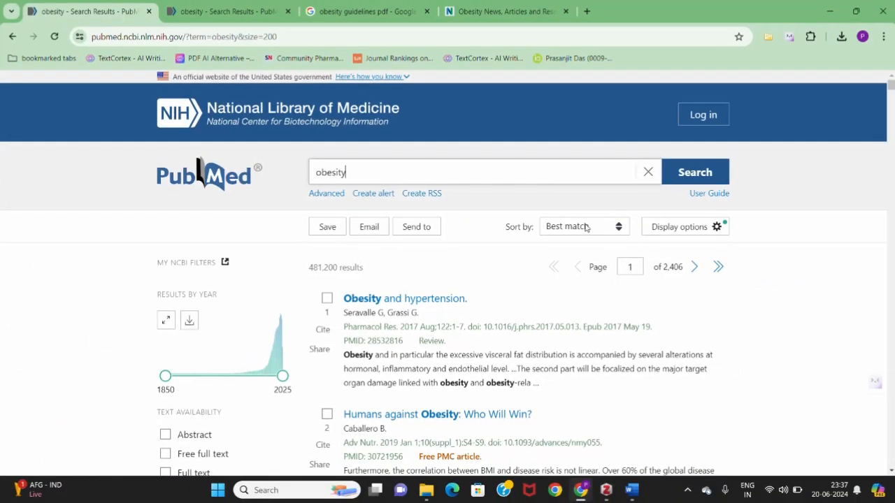
pyautogui.click(771, 193)
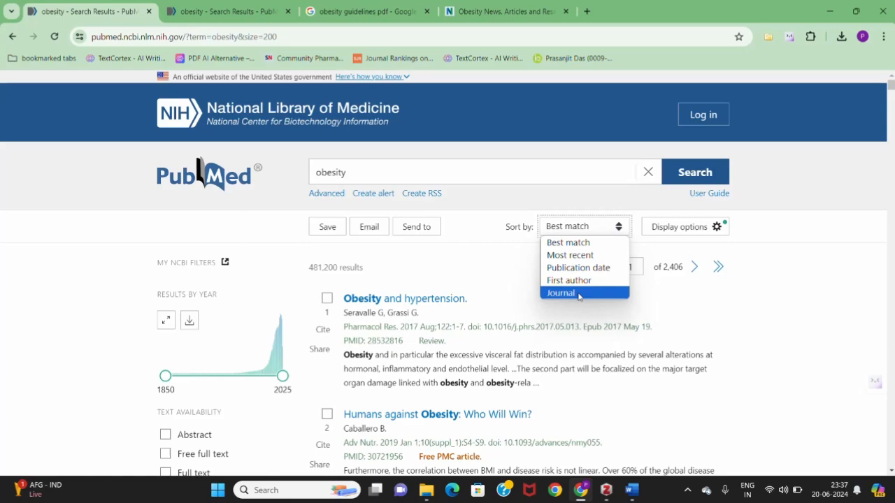
pyautogui.click(594, 245)
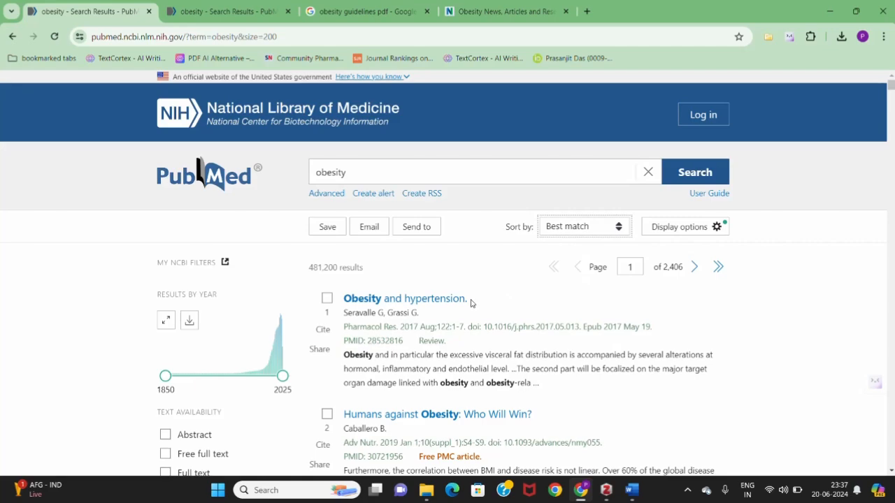
# - Open the "Obesity and hypertension" article from the search results and bring its identifiers into view
pyautogui.scroll(-1, 462, 321)
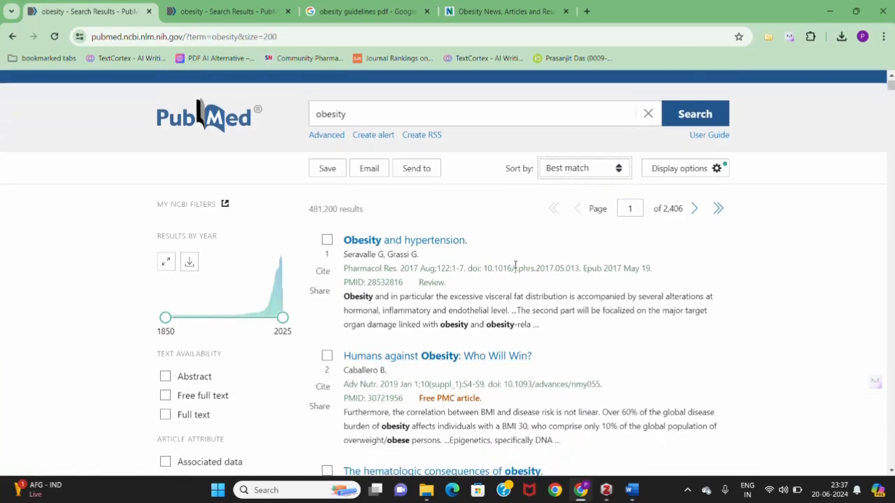
pyautogui.click(430, 245)
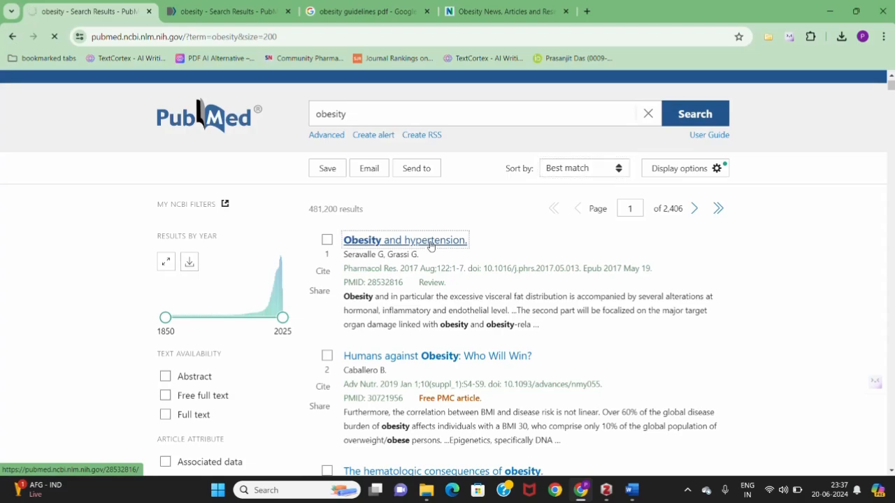
pyautogui.scroll(-2, 429, 248)
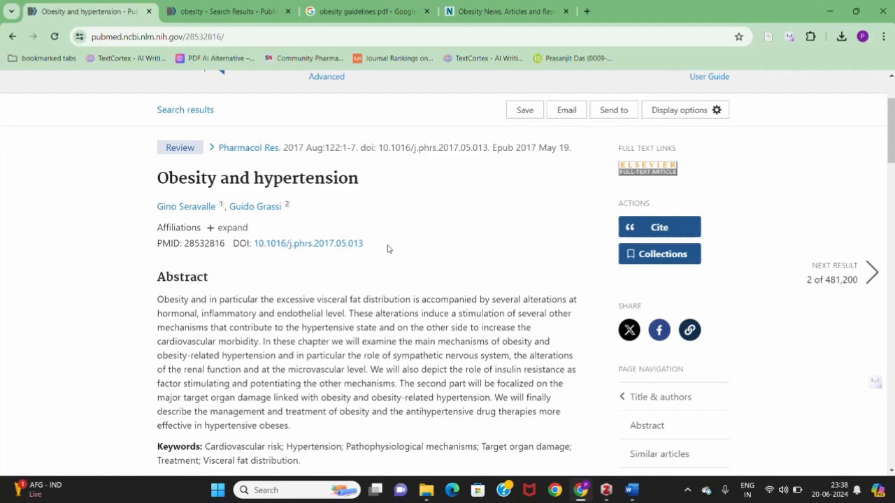
# - Copy the article's DOI, 10.1016/j.phrs.2017.05.013, and add the article to the "1. obesity" collection in Zotero by that identifier
pyautogui.moveTo(386, 248); pyautogui.dragTo(254, 243)
pyautogui.hotkey('ctrl', 'c')
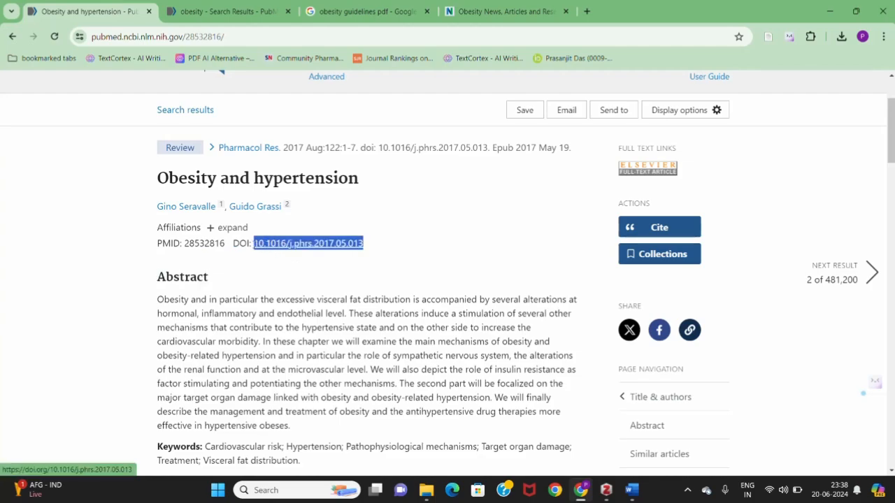
pyautogui.click(606, 491)
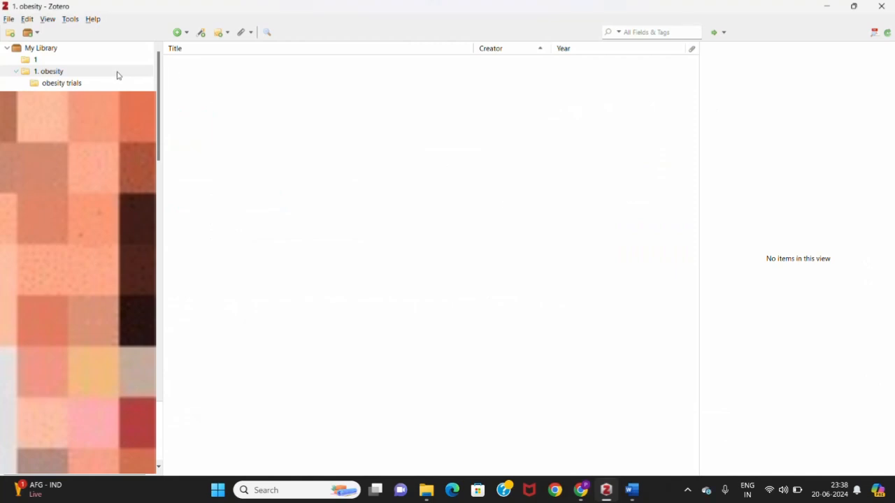
pyautogui.click(202, 33)
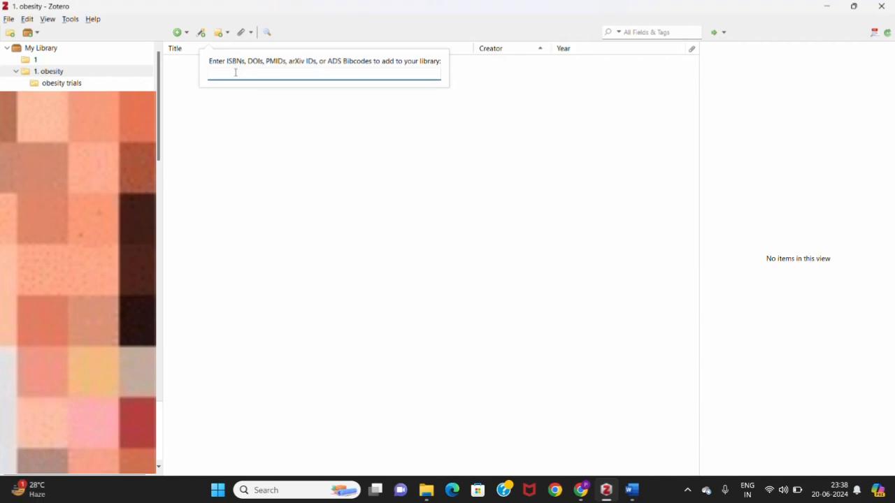
pyautogui.hotkey('ctrl', 'v')
pyautogui.press('Return')
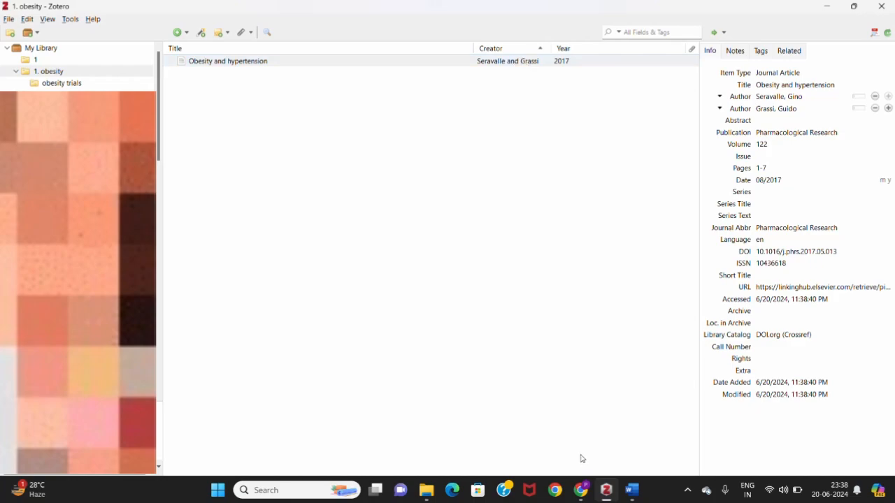
# - Copy the article's PMID, 28532816, from the PubMed page in Chrome and use it to add the article to the Zotero collection again
pyautogui.click(581, 492)
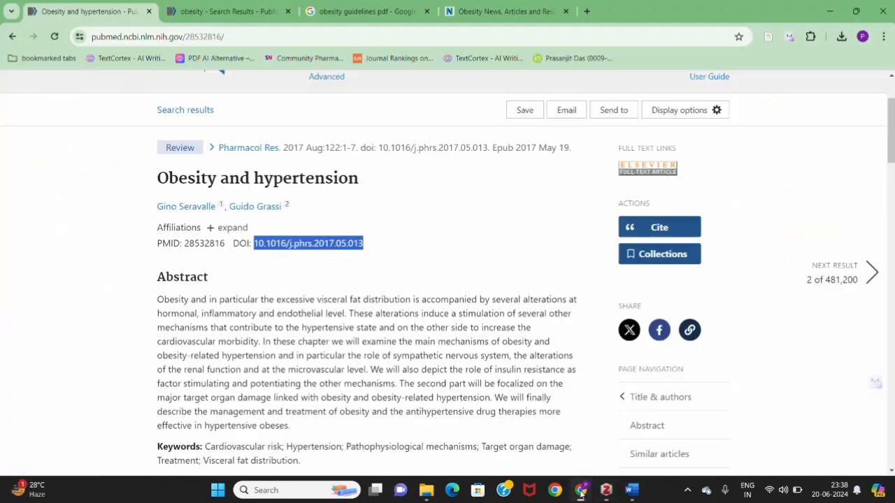
pyautogui.click(498, 291)
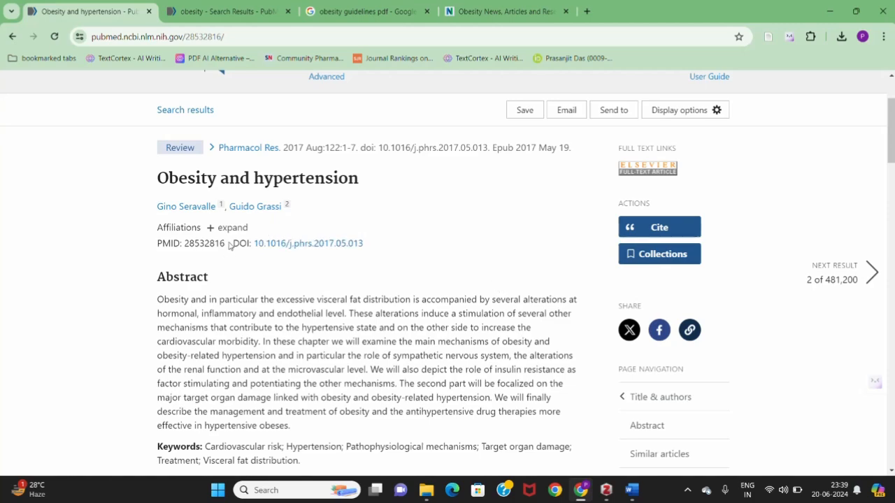
pyautogui.moveTo(227, 245); pyautogui.dragTo(186, 247)
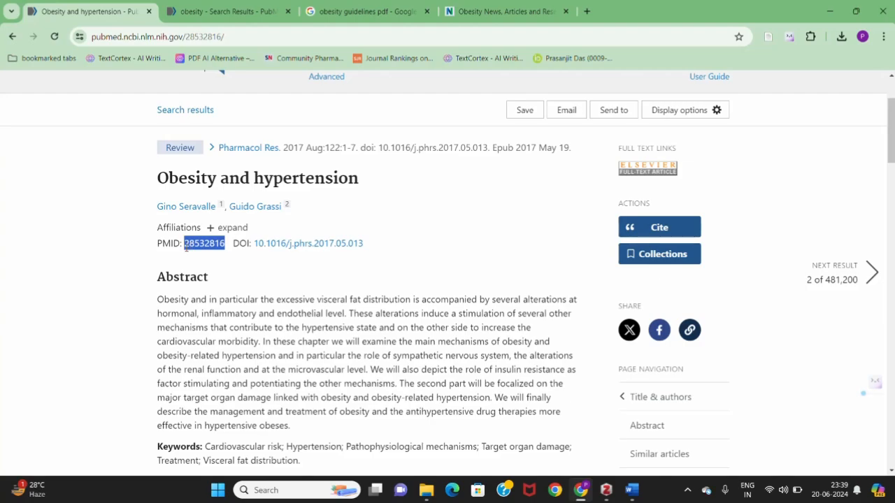
pyautogui.click(605, 490)
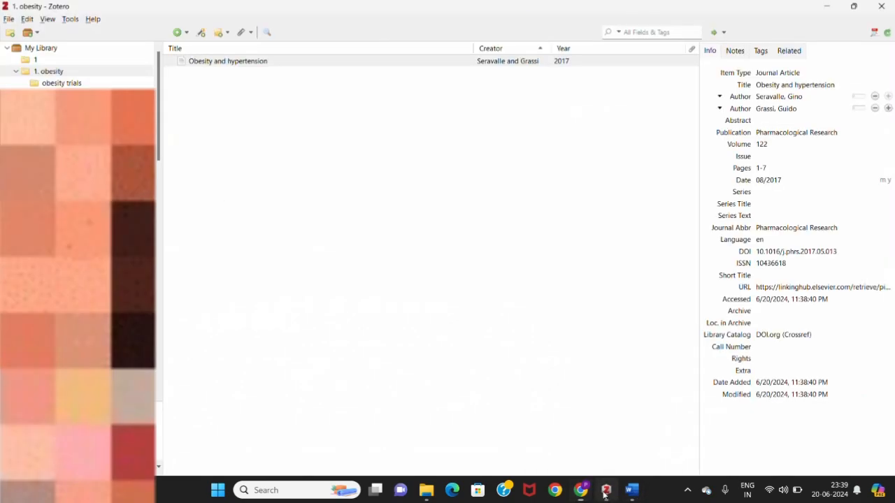
pyautogui.click(202, 33)
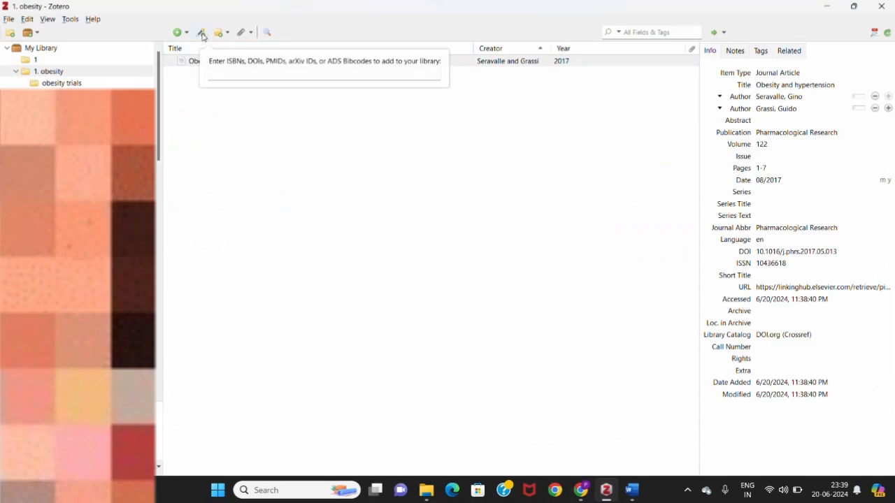
pyautogui.write('10436618')
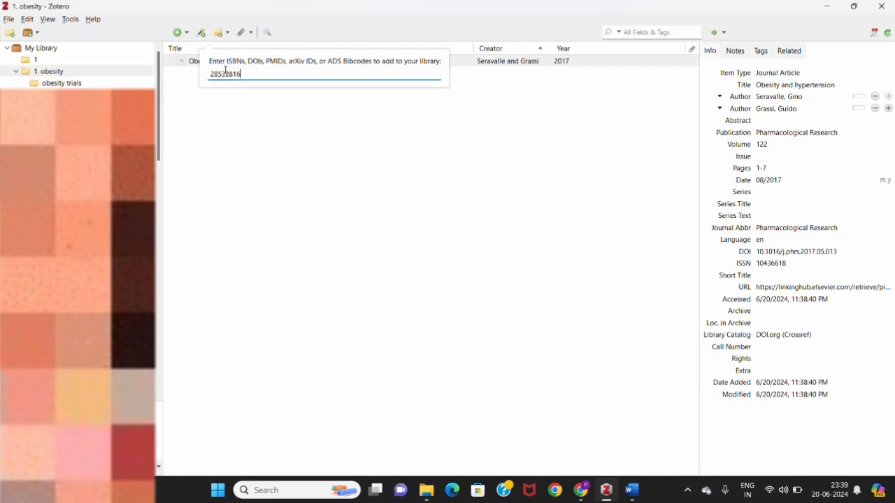
pyautogui.press('Return')
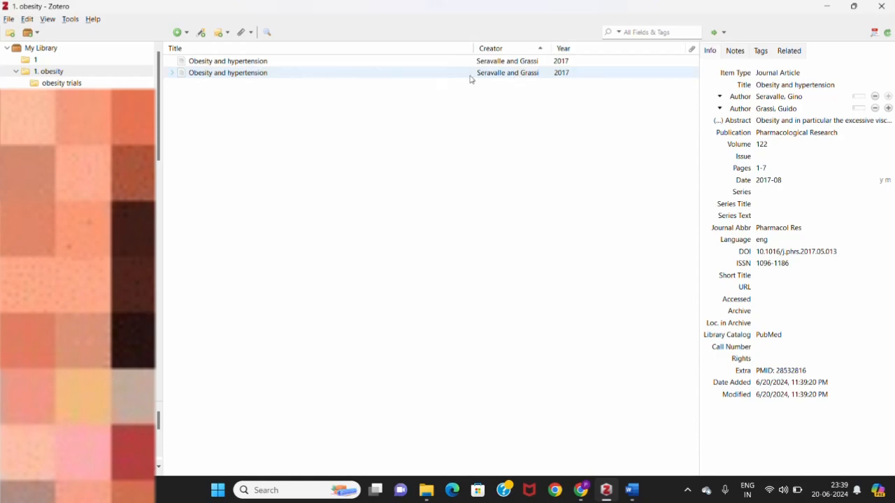
pyautogui.click(336, 76)
# - Switch to Chrome, save the PubMed "Obesity and hypertension" page with the Zotero connector, and expand the saved item in Zotero
pyautogui.moveTo(586, 493)
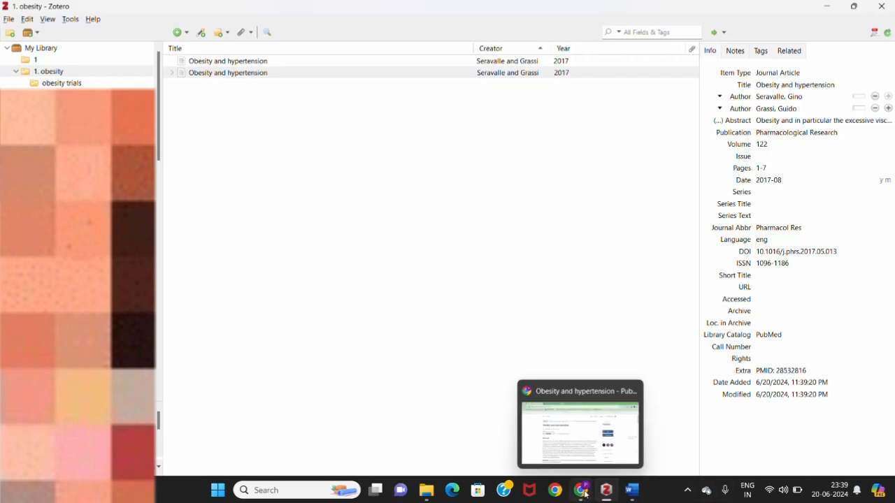
pyautogui.click(586, 493)
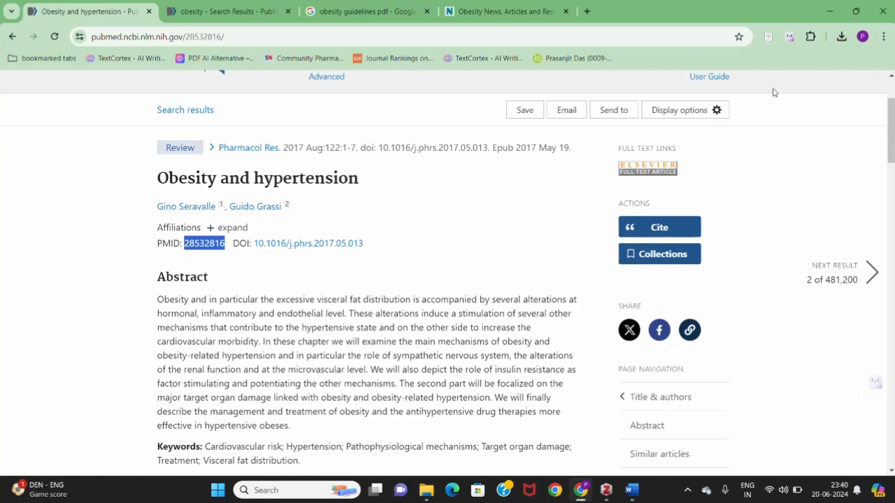
pyautogui.click(772, 35)
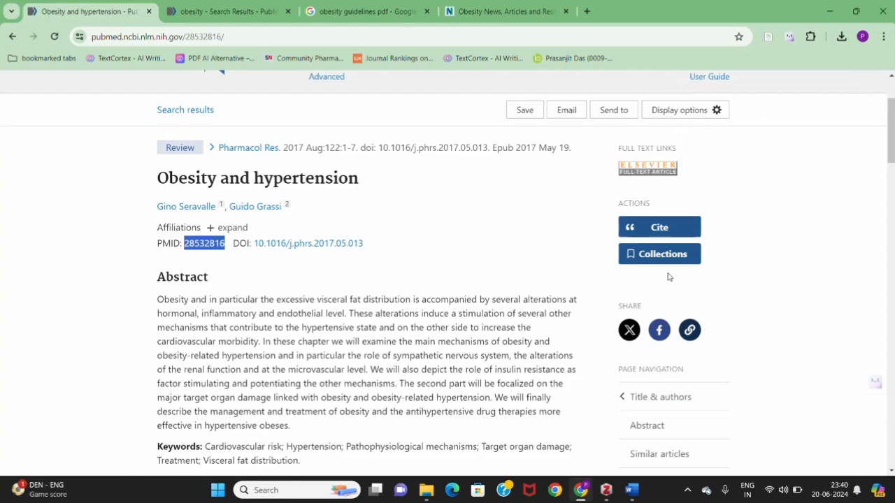
pyautogui.click(613, 494)
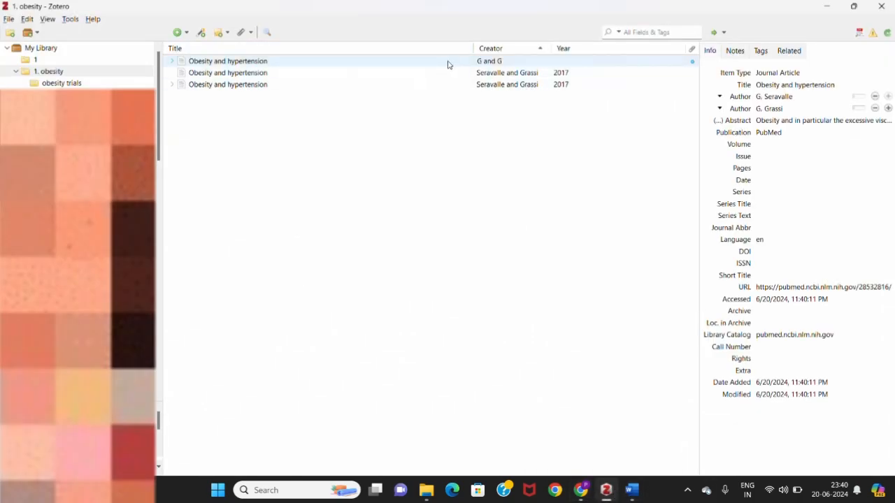
pyautogui.click(175, 61)
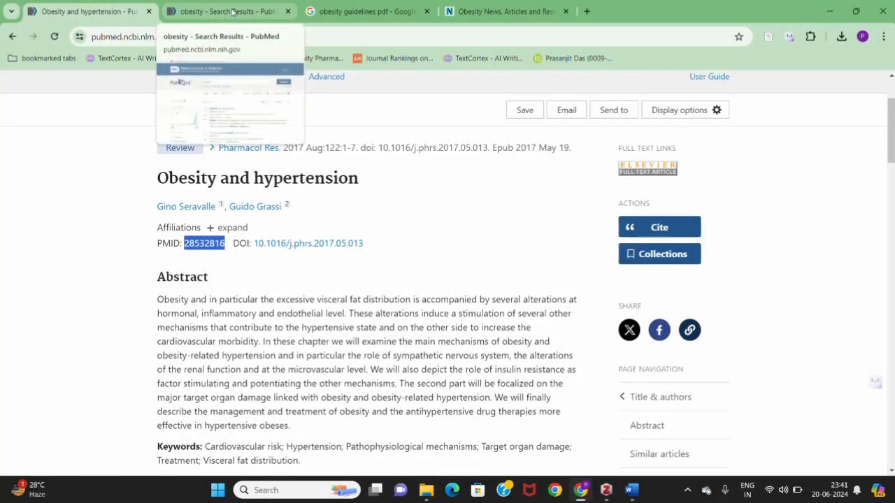
# - Return to the PubMed "obesity" search results in Chrome and select the first three articles
pyautogui.click(233, 12)
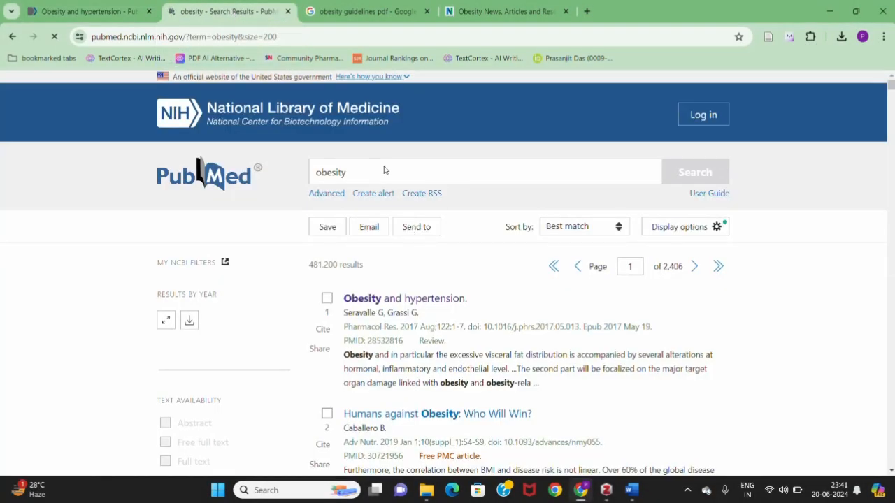
pyautogui.click(448, 177)
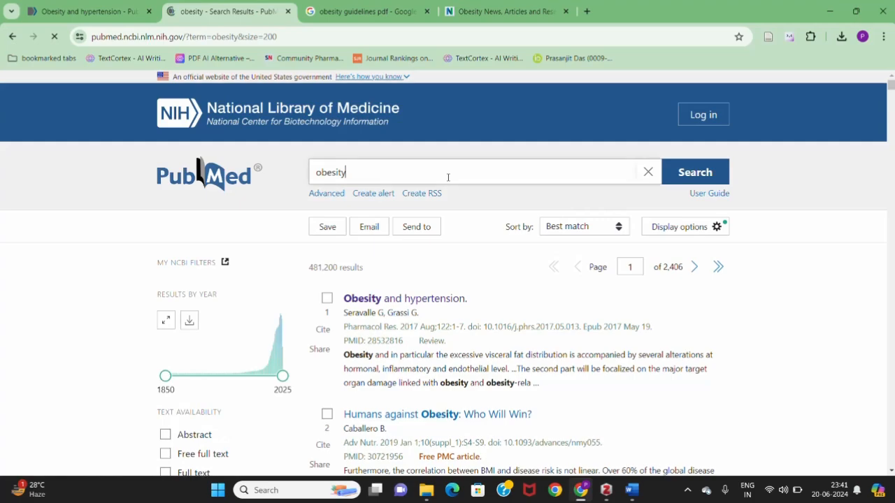
pyautogui.scroll(-2, 463, 247)
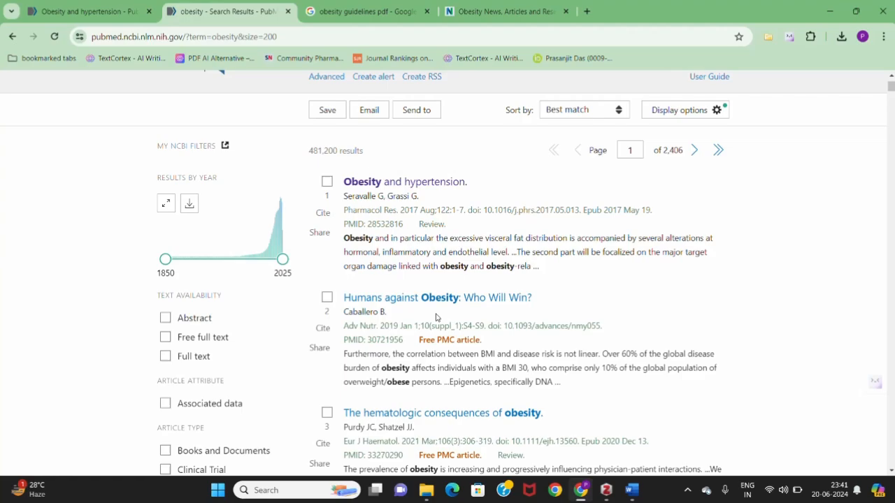
pyautogui.scroll(-2, 439, 318)
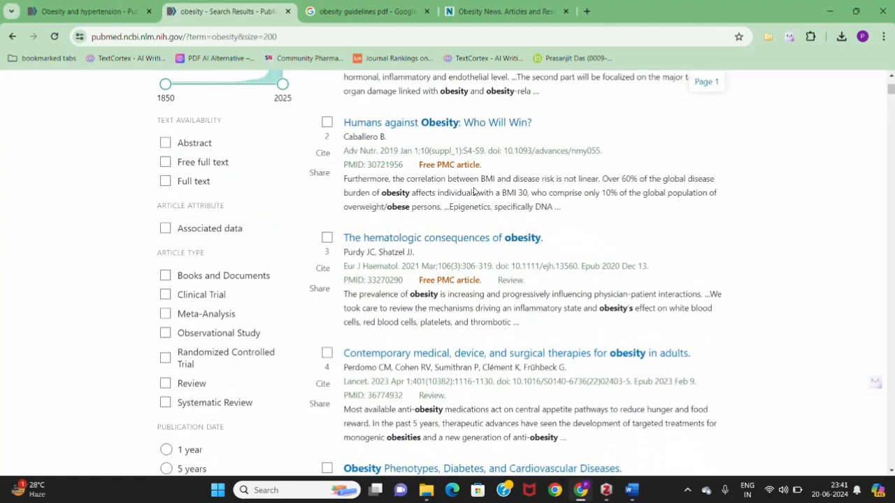
pyautogui.scroll(2, 473, 208)
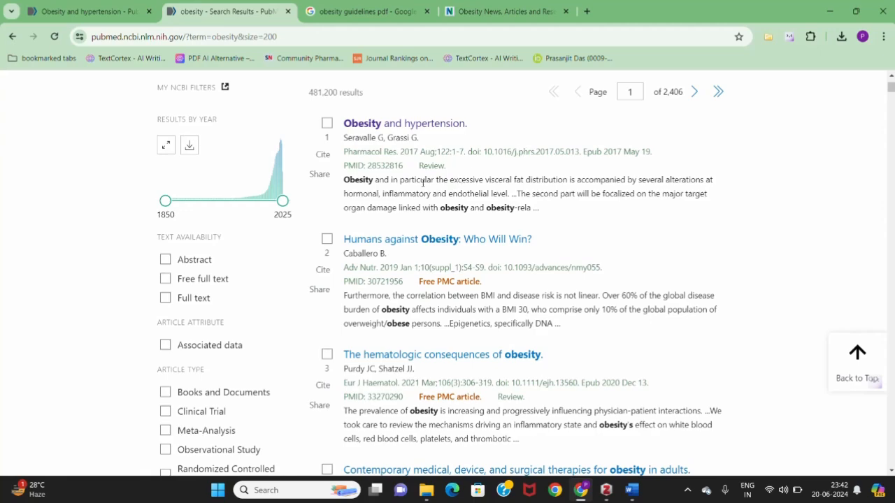
pyautogui.click(326, 123)
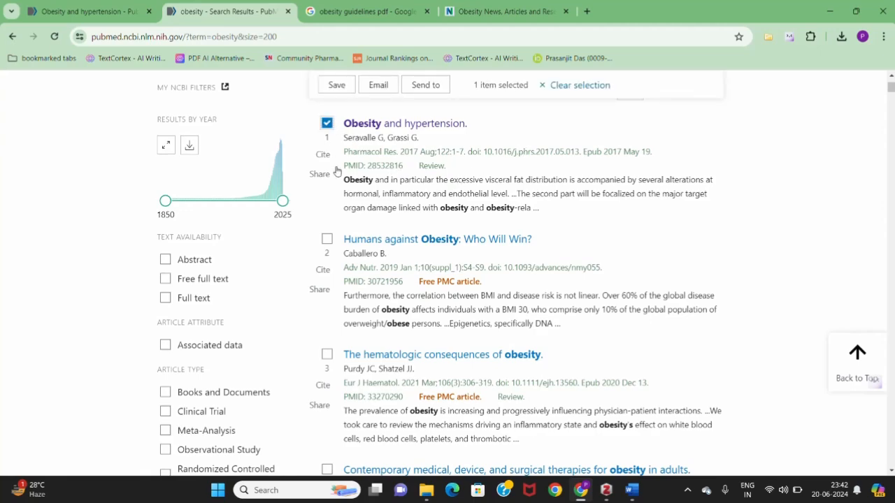
pyautogui.click(327, 240)
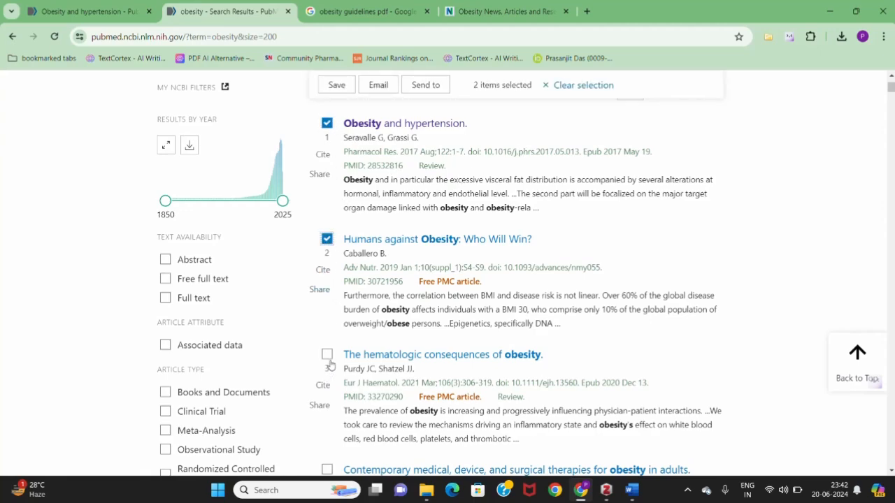
pyautogui.click(328, 356)
pyautogui.scroll(3, 681, 259)
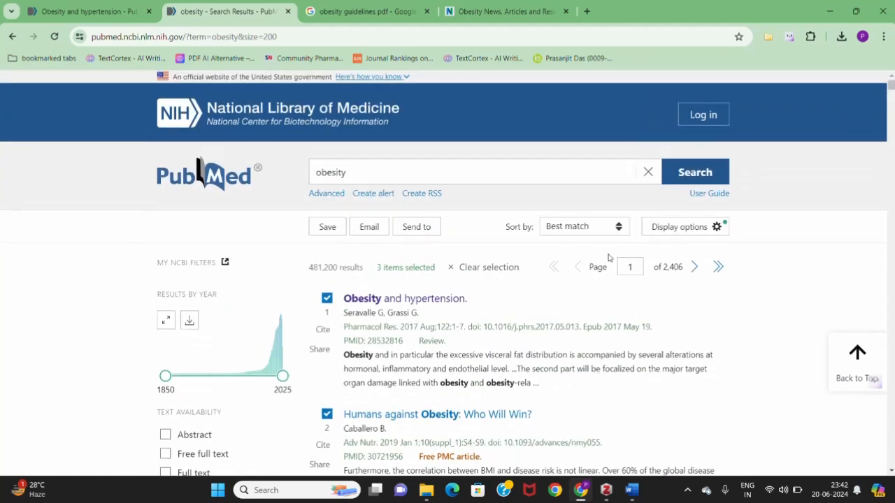
# - Send the three selected citations to a citation manager file, using Selection (3) rather than all results
pyautogui.click(425, 228)
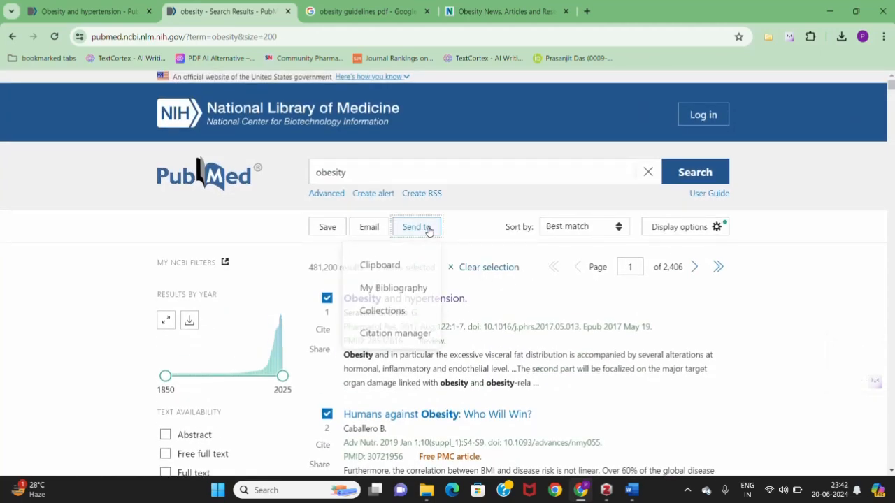
pyautogui.click(410, 337)
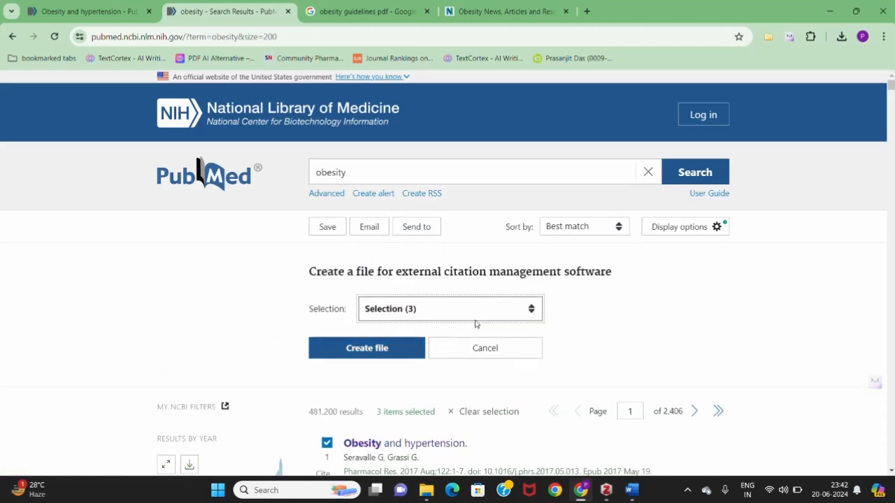
pyautogui.click(498, 310)
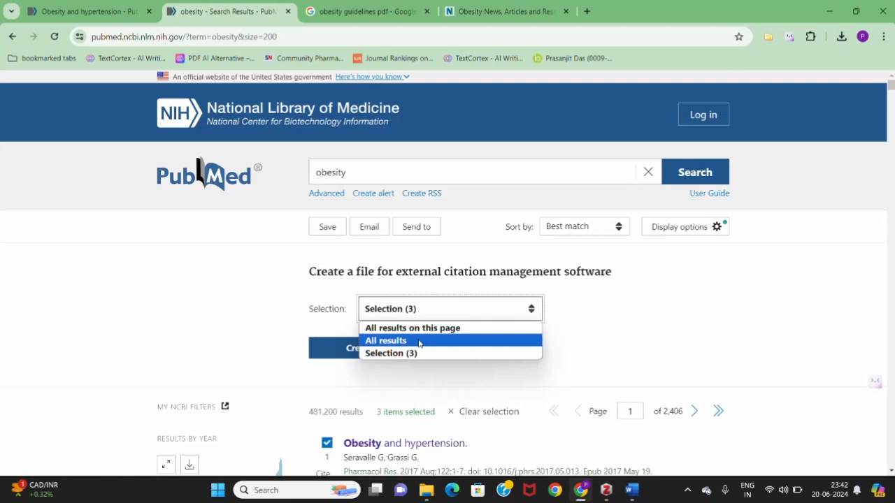
pyautogui.click(418, 341)
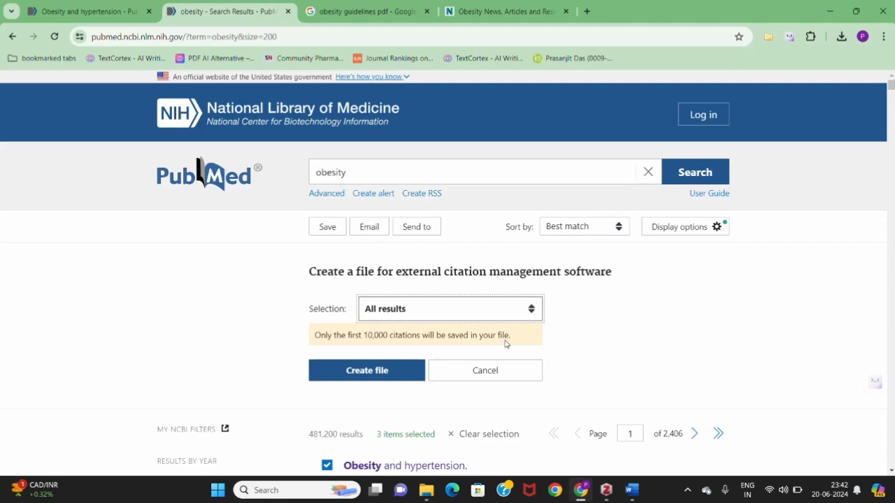
pyautogui.scroll(-2, 514, 331)
pyautogui.click(503, 193)
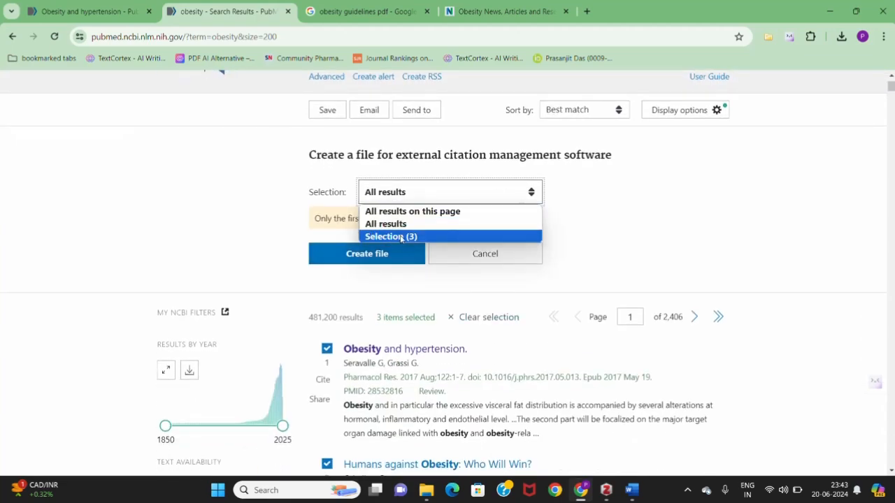
pyautogui.click(401, 238)
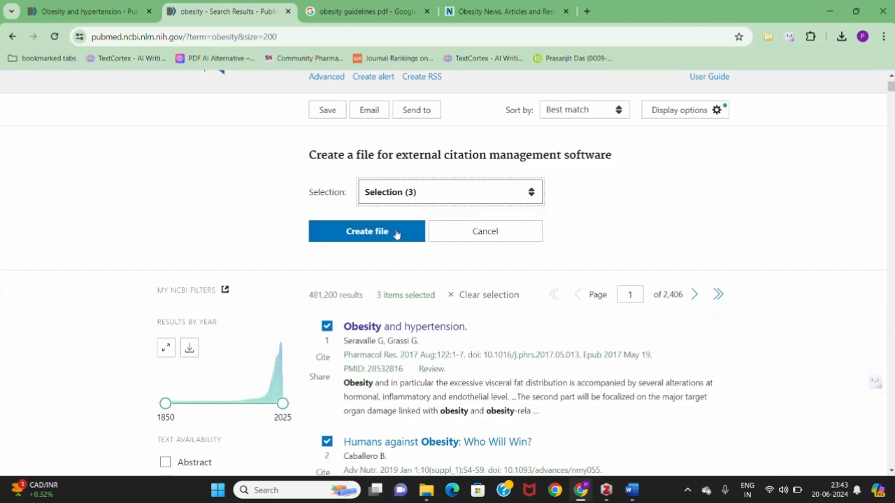
pyautogui.click(396, 233)
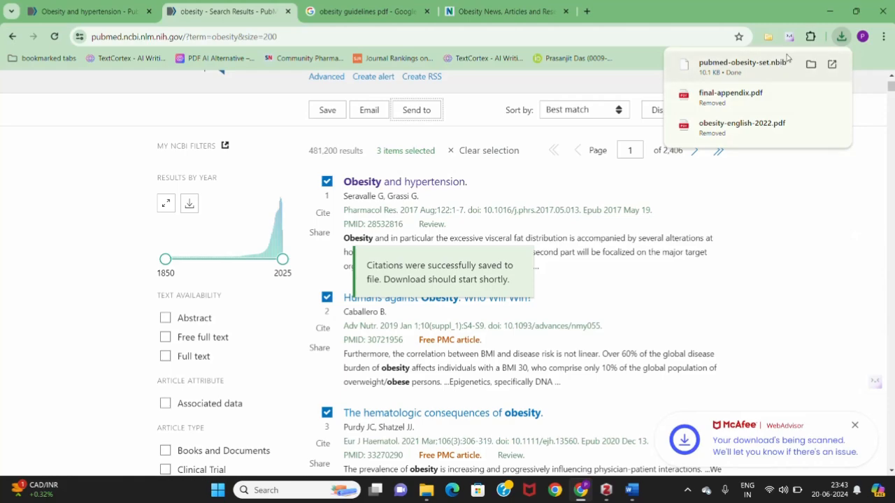
# - Check the download in File Explorer, switch to Zotero, and choose pubmed-obesity-set.nbib from Downloads as the file to import
pyautogui.click(426, 490)
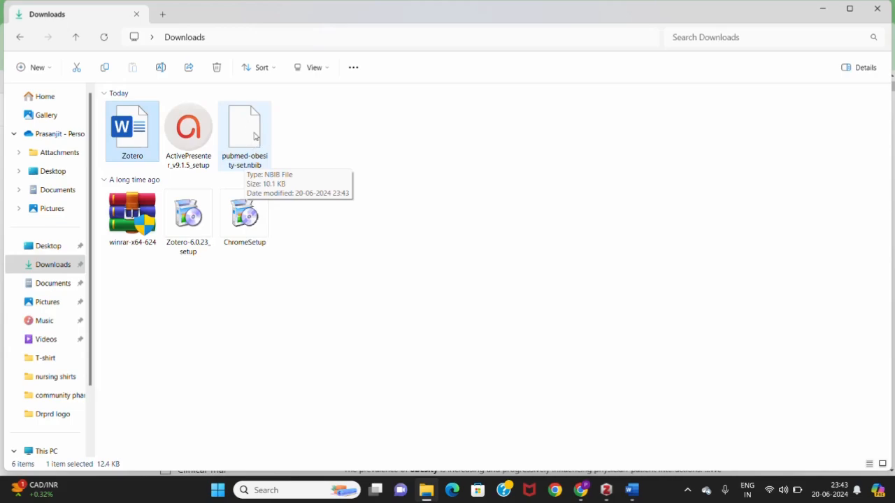
pyautogui.click(605, 489)
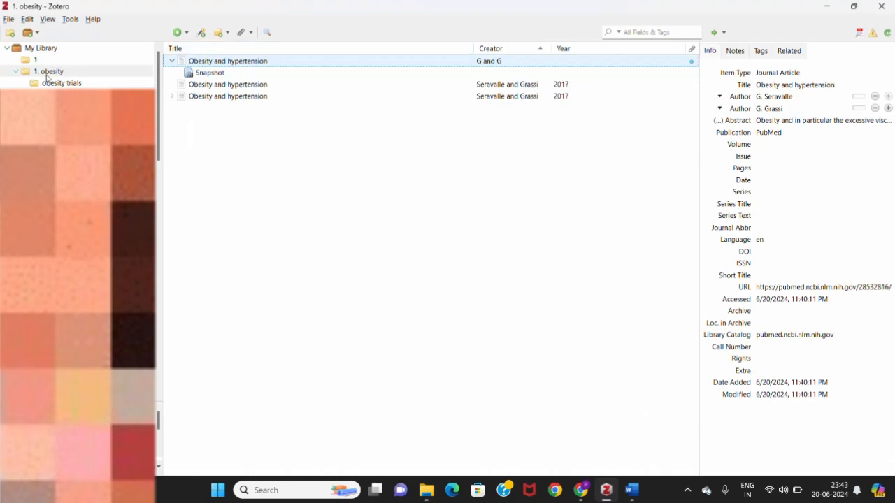
pyautogui.click(46, 74)
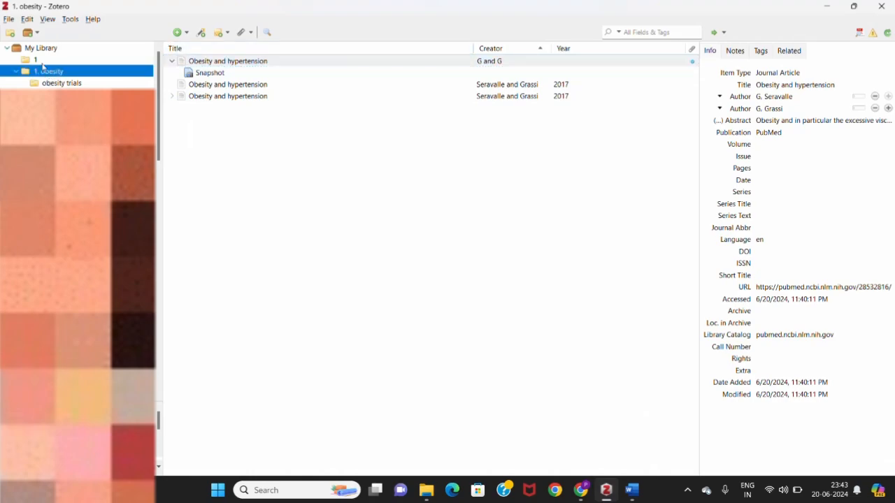
pyautogui.click(9, 21)
pyautogui.click(34, 82)
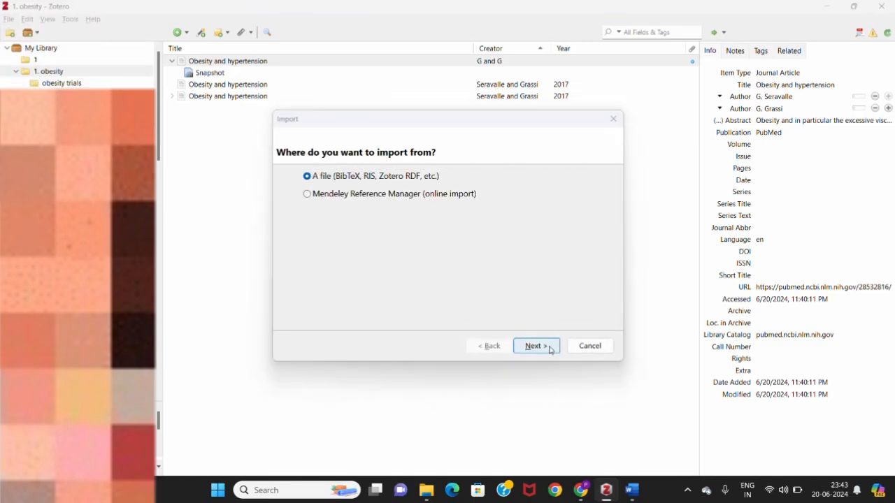
pyautogui.click(535, 346)
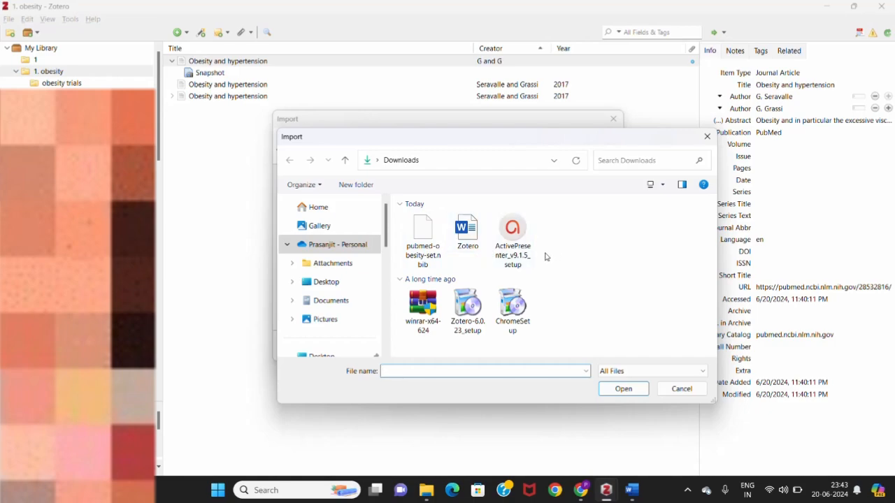
pyautogui.click(420, 230)
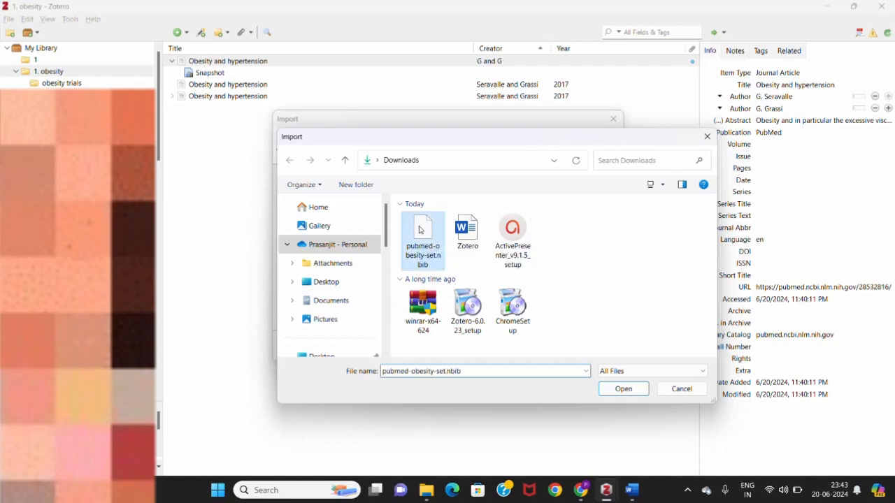
pyautogui.click(624, 389)
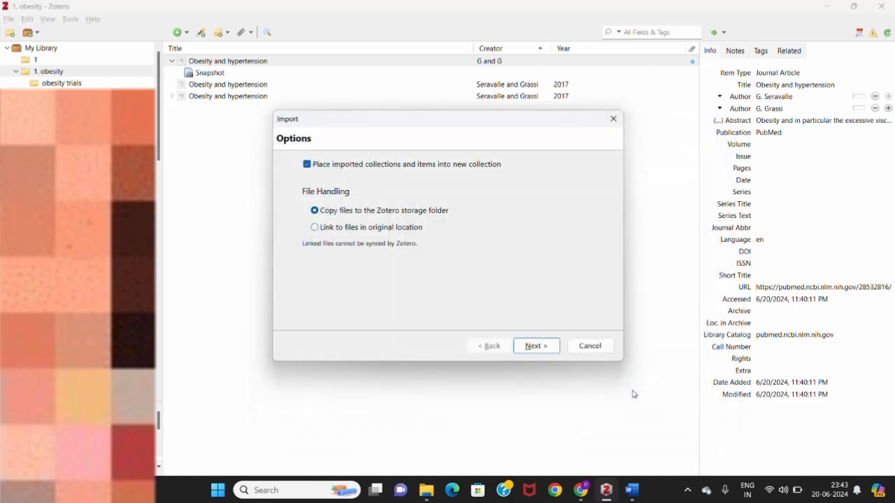
# - Import the citations into a new collection with files copied to the Zotero storage folder, and finish the import
pyautogui.click(548, 346)
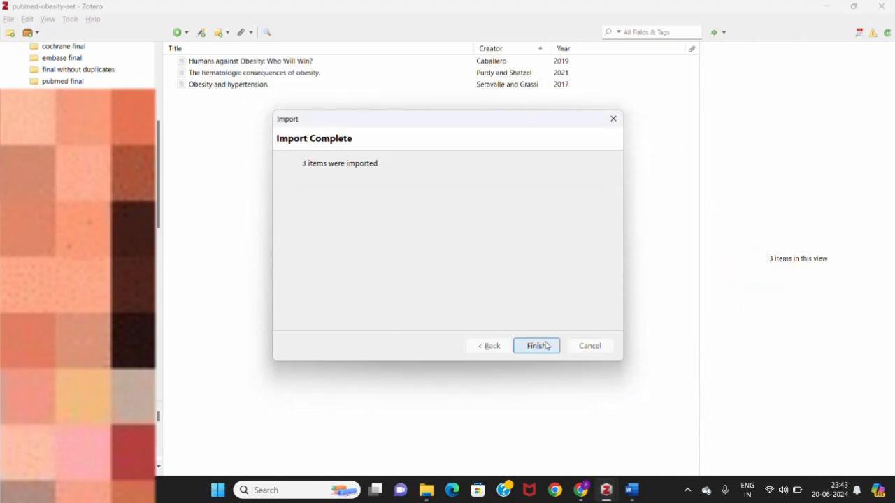
pyautogui.click(551, 344)
pyautogui.click(546, 346)
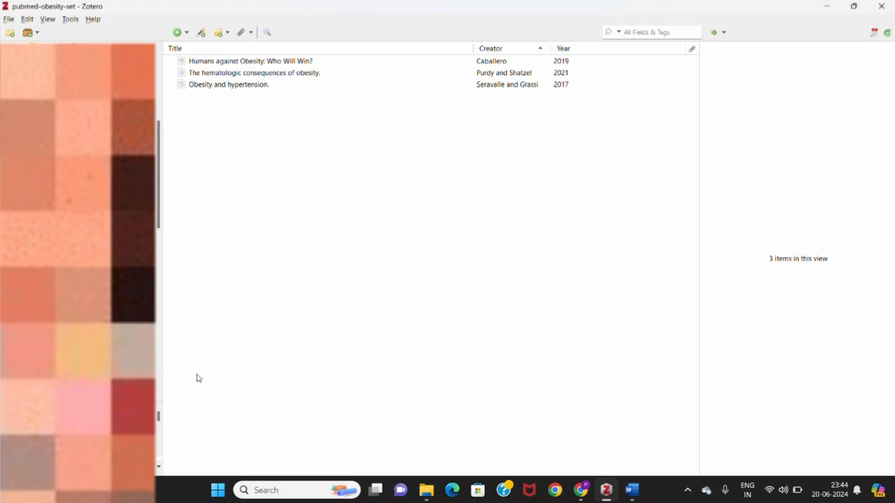
# - Select all imported items in the pubmed-obesity-set collection and add them to the "1. obesity" collection
pyautogui.click(341, 75)
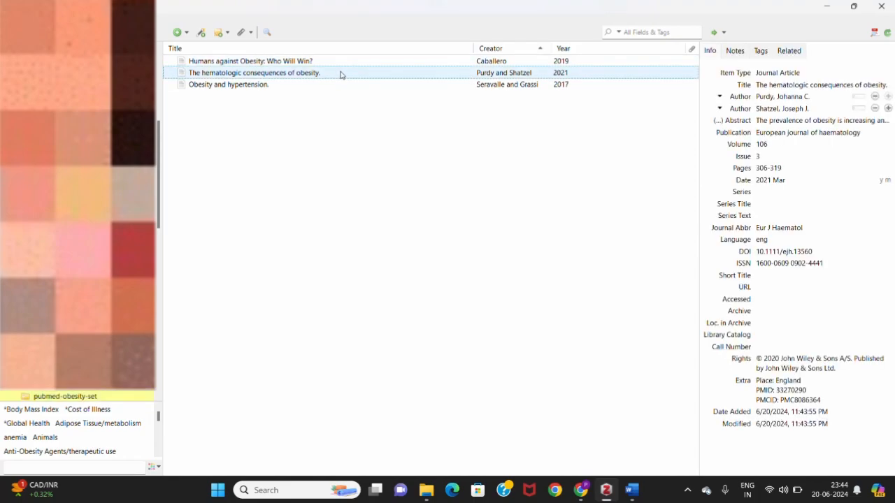
pyautogui.hotkey('ctrl', 'a')
pyautogui.rightClick(340, 74)
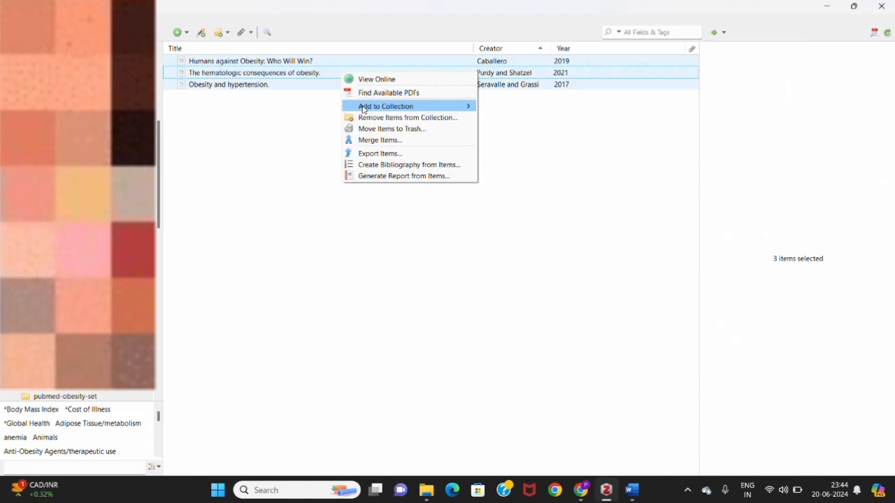
pyautogui.moveTo(363, 109)
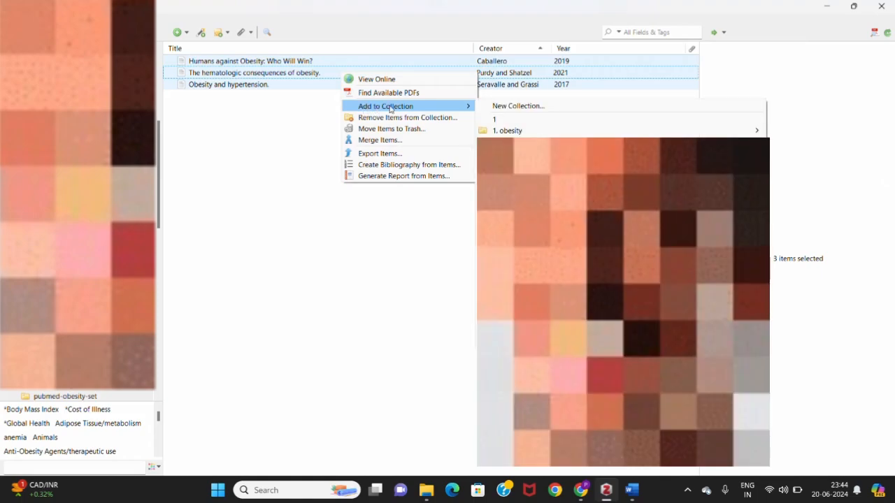
pyautogui.moveTo(500, 134)
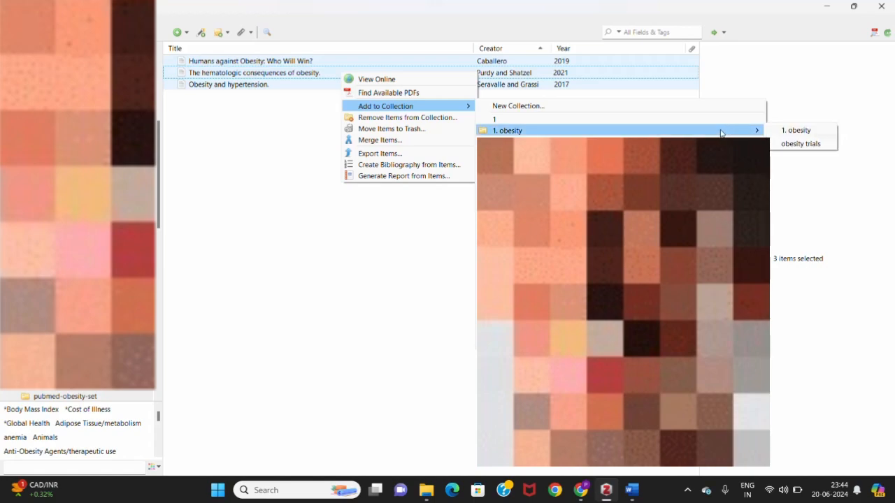
pyautogui.click(779, 130)
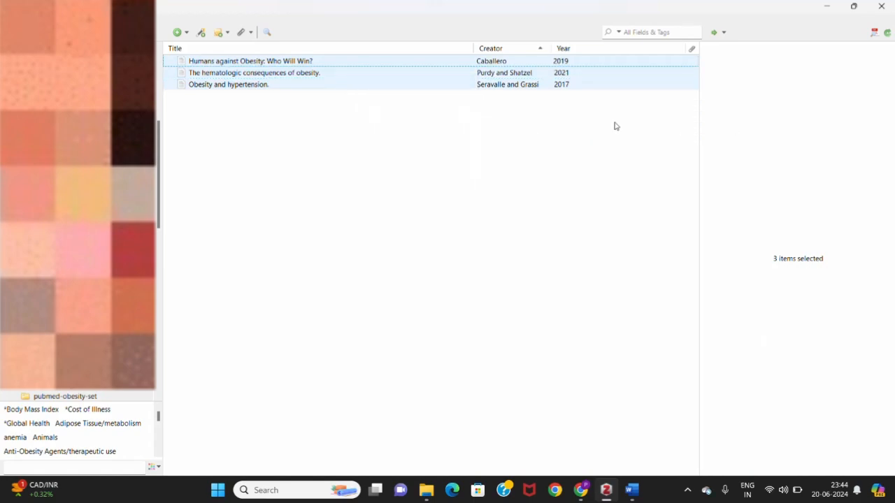
pyautogui.scroll(3, 91, 203)
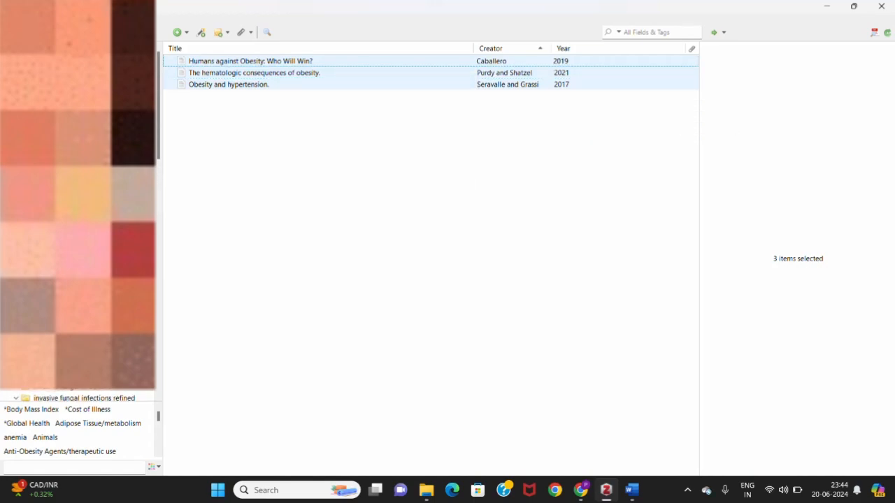
# - Open the "1. obesity" collection to check its items and look through the list of collections
pyautogui.click(49, 71)
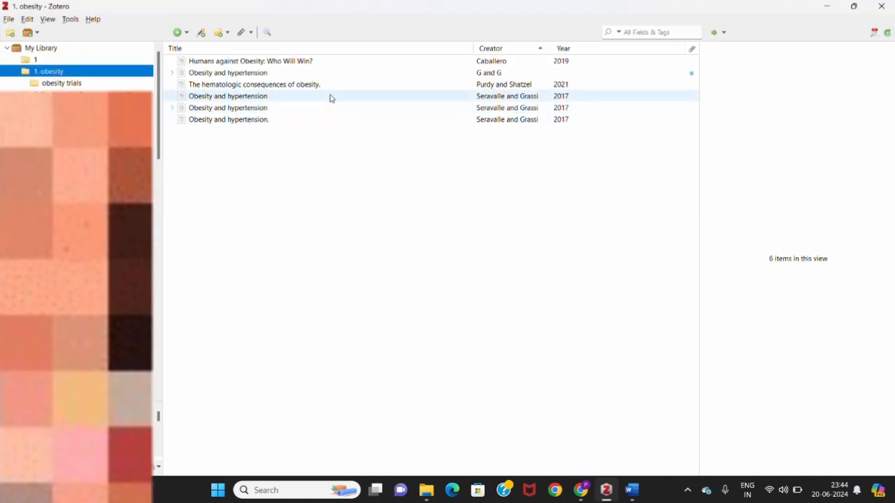
pyautogui.scroll(-3, 91, 175)
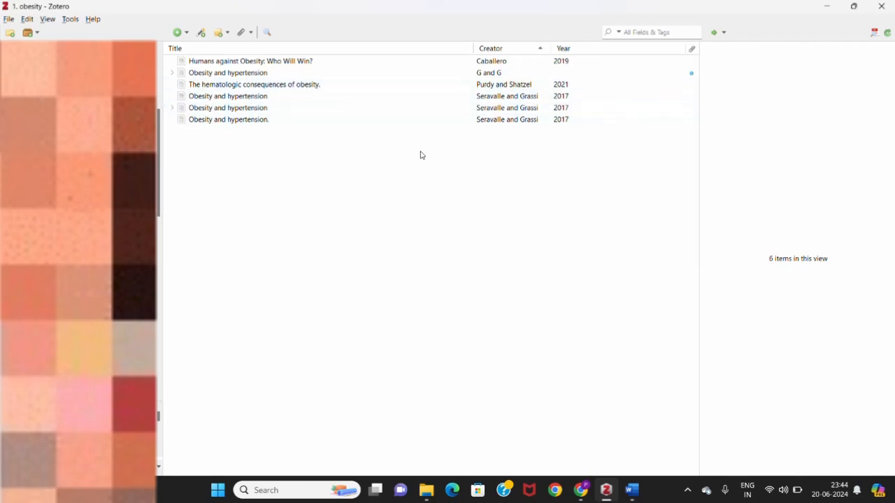
pyautogui.scroll(-3, 91, 174)
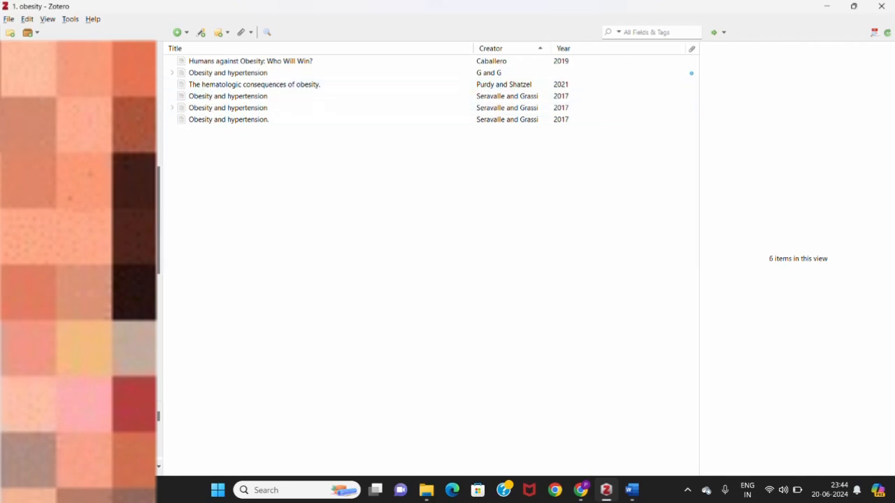
pyautogui.scroll(6, 90, 175)
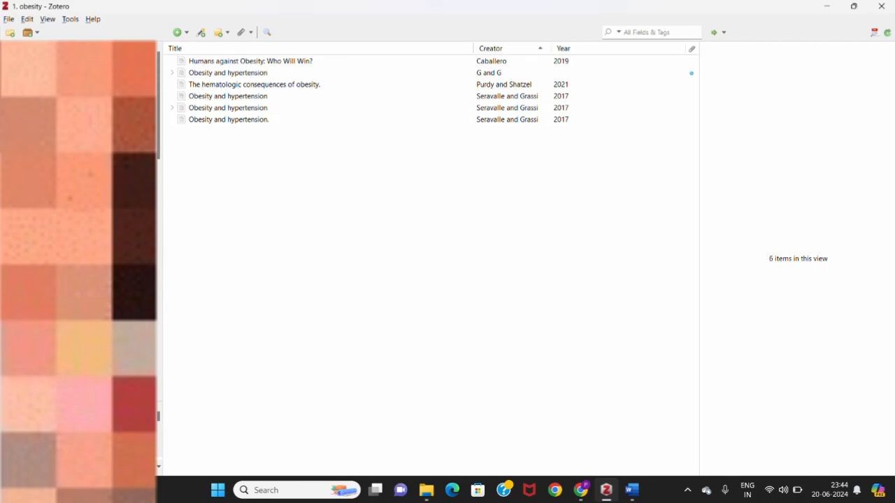
pyautogui.scroll(-2, 91, 174)
pyautogui.scroll(-2, 91, 174)
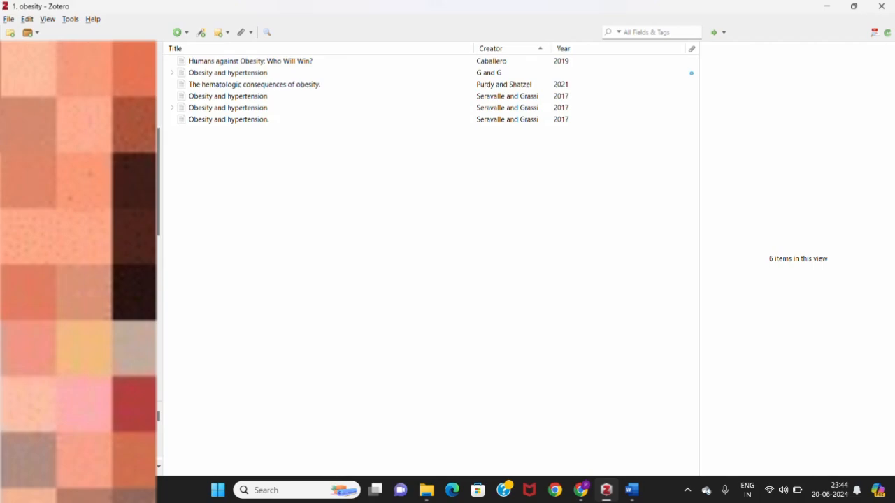
pyautogui.scroll(-1, 91, 175)
pyautogui.scroll(5, 105, 210)
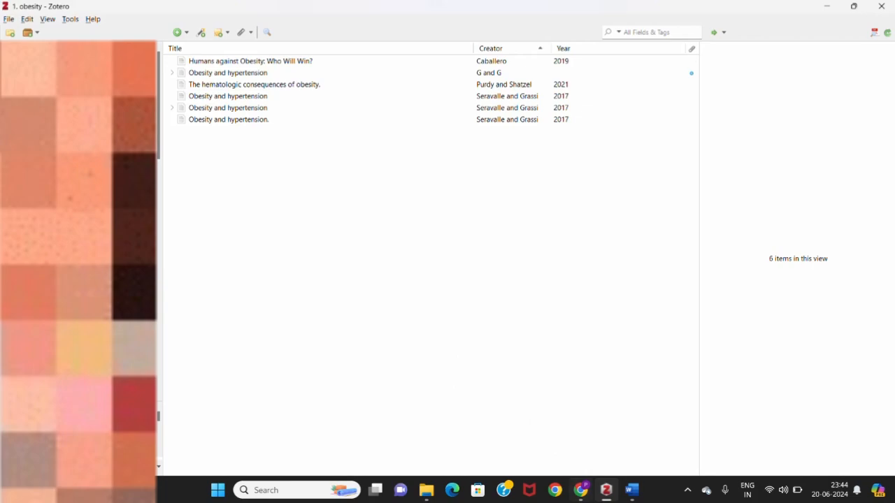
# - Switch to Chrome, search Google for "obesity guidelines pdf", and open the AACE/ACE Guidelines PDF from pro.aace.com
pyautogui.click(585, 495)
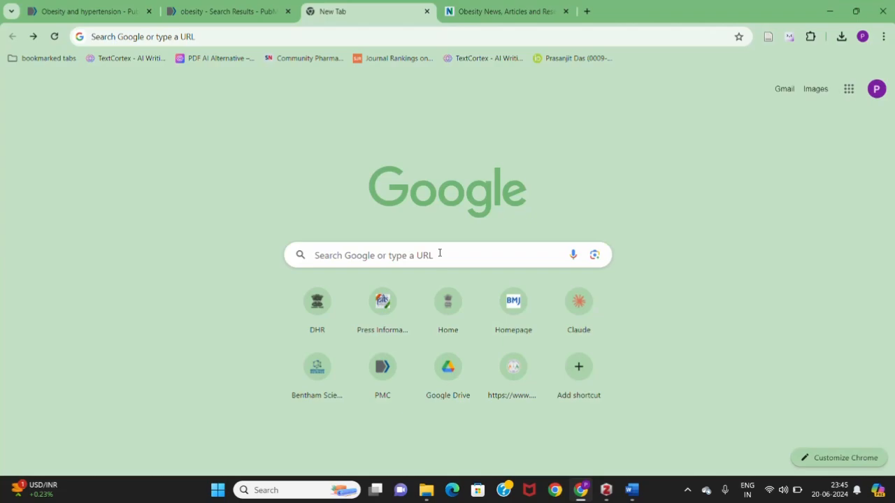
pyautogui.click(407, 255)
pyautogui.write('obesity guidelines pdf')
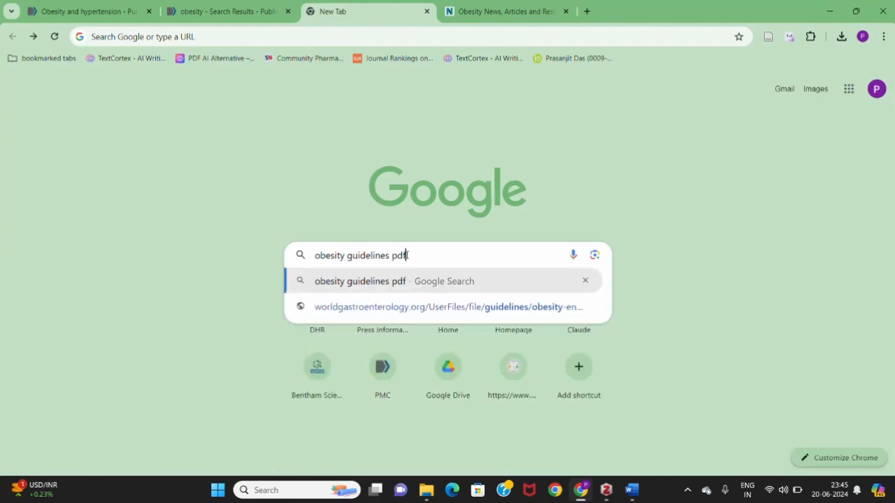
pyautogui.press('Return')
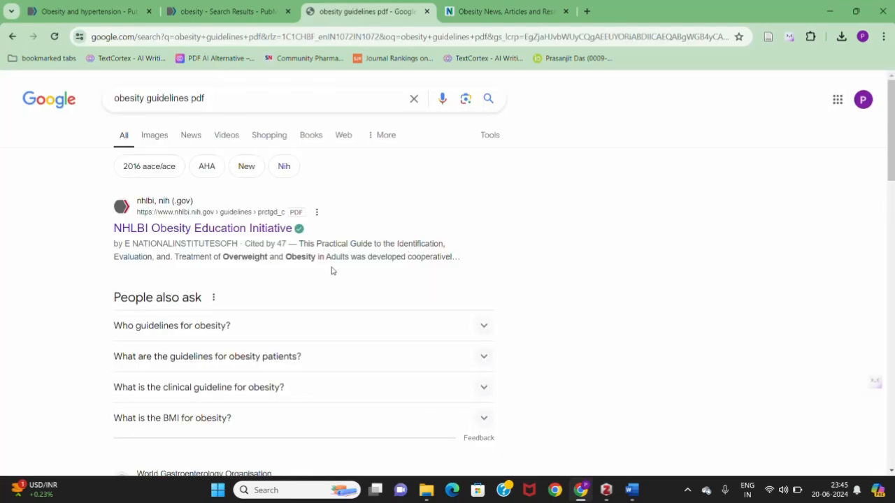
pyautogui.scroll(-1, 329, 267)
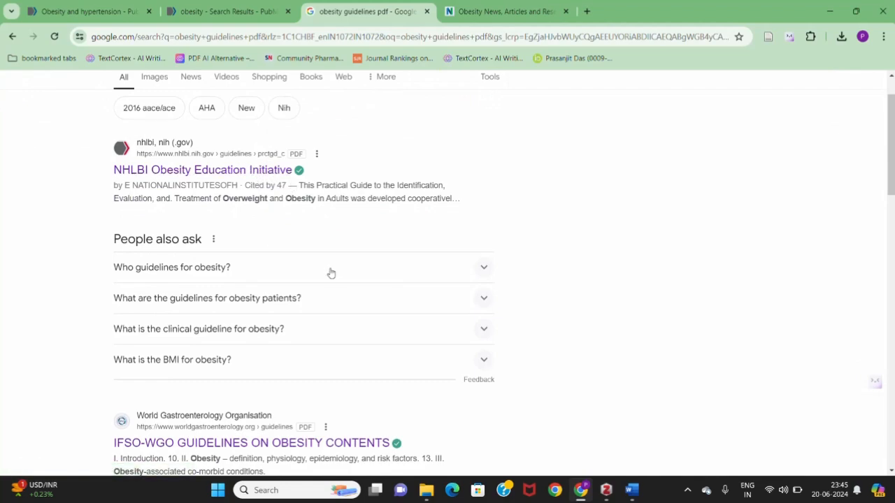
pyautogui.scroll(-3, 329, 307)
pyautogui.scroll(-2, 331, 319)
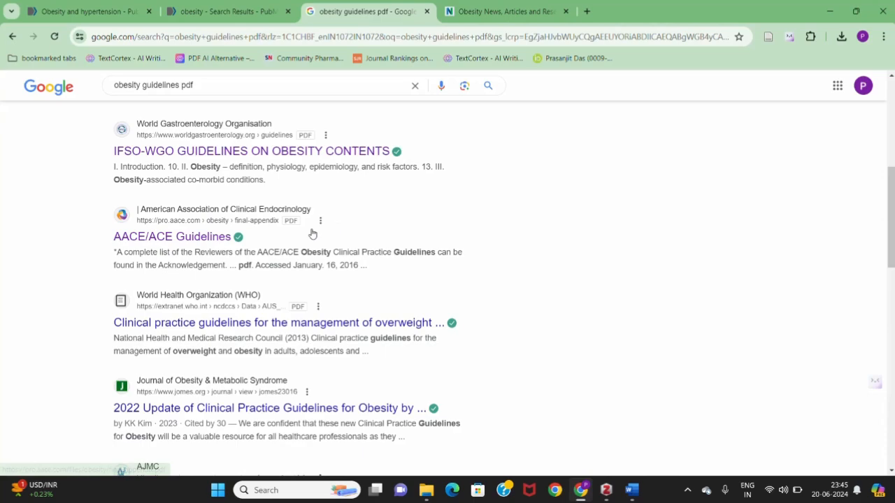
pyautogui.click(215, 237)
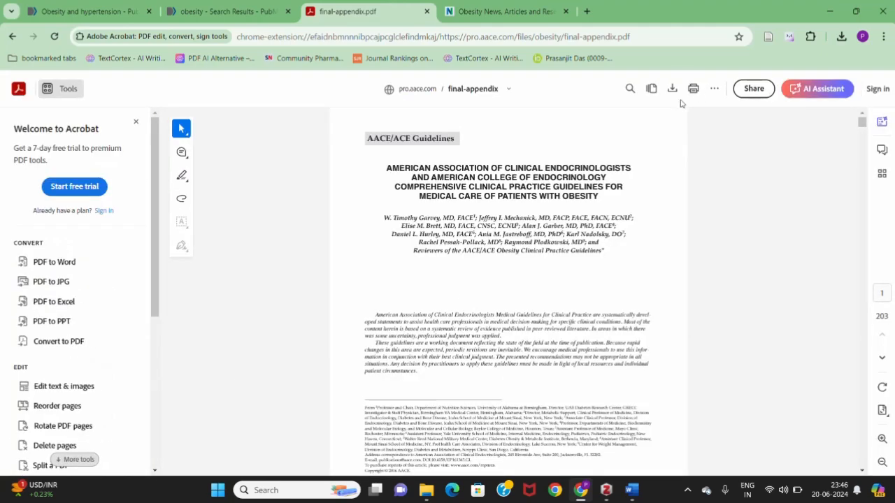
# - Download the uncompressed guideline PDF and save it in Downloads as final-appendix
pyautogui.click(672, 91)
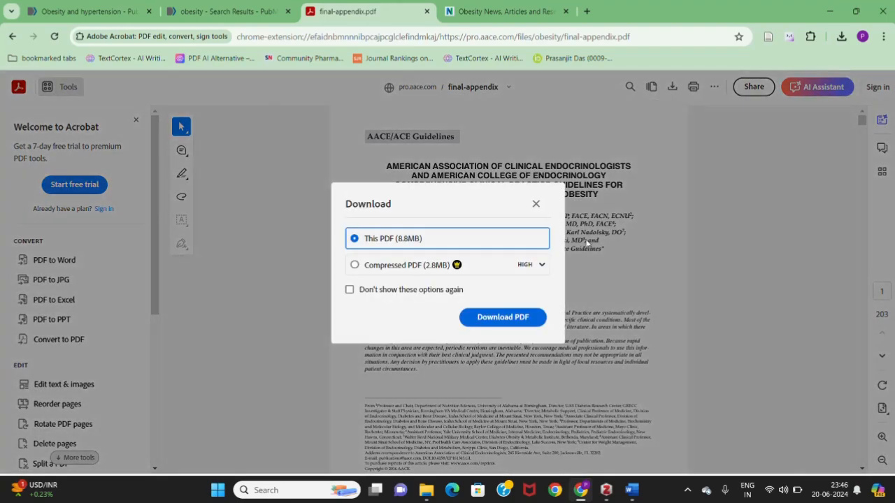
pyautogui.click(525, 322)
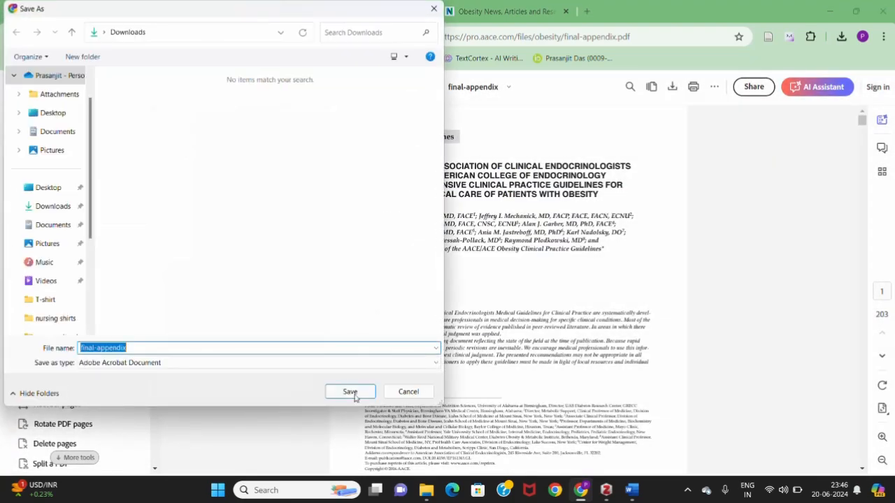
pyautogui.click(350, 392)
pyautogui.click(46, 206)
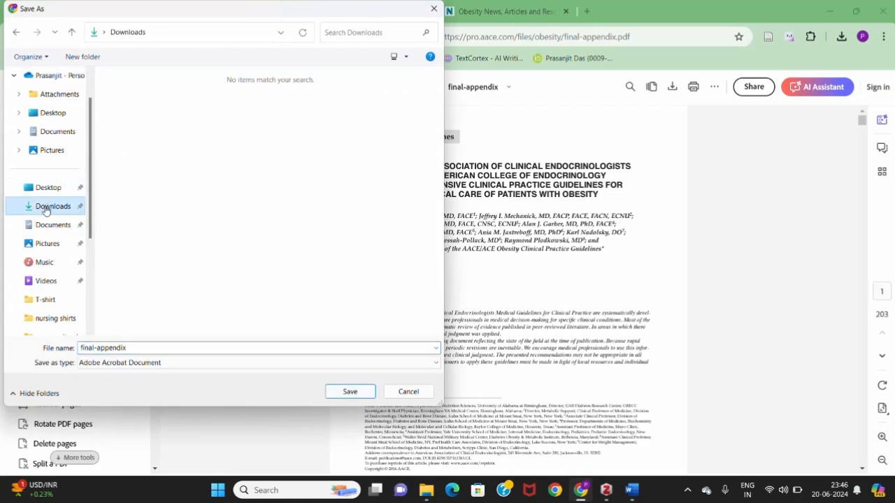
pyautogui.click(351, 393)
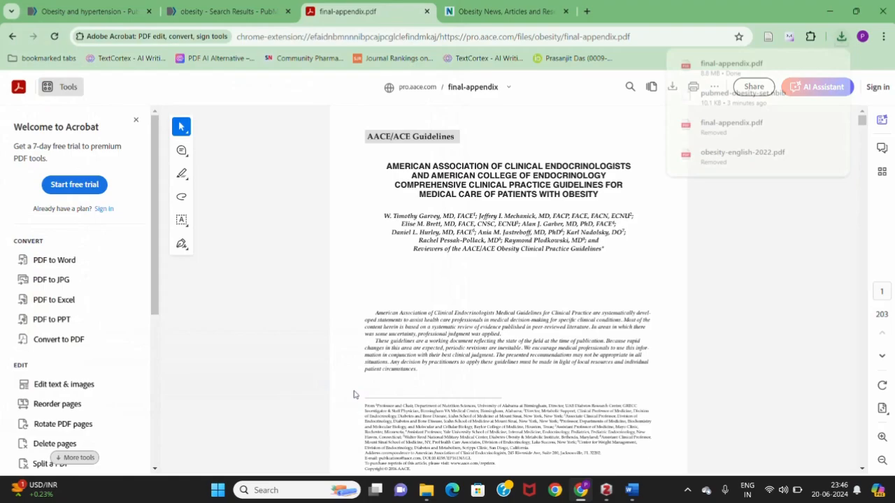
pyautogui.click(762, 365)
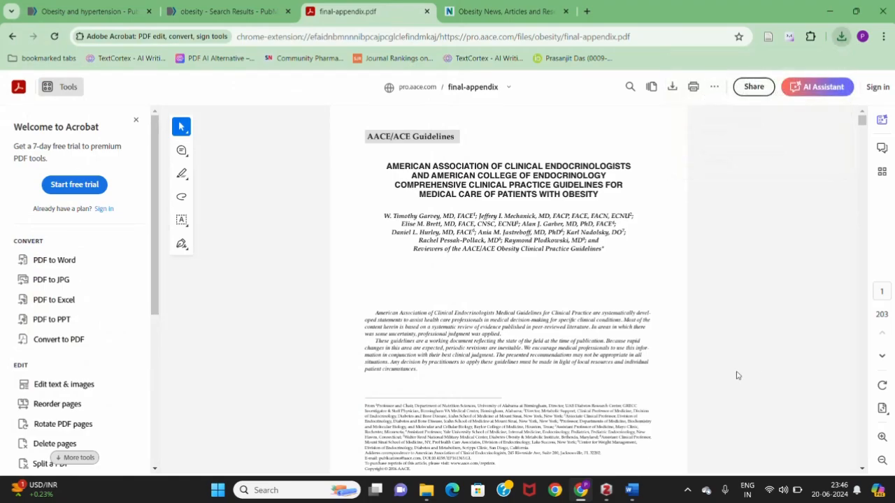
# - Switch to Zotero and add final-appendix.pdf from Downloads to the "1. obesity" collection as a link to the file
pyautogui.click(606, 494)
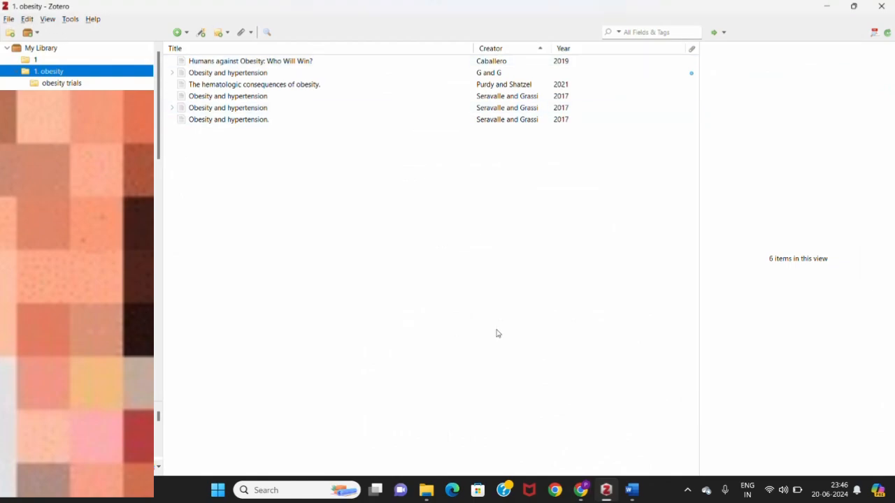
pyautogui.click(178, 34)
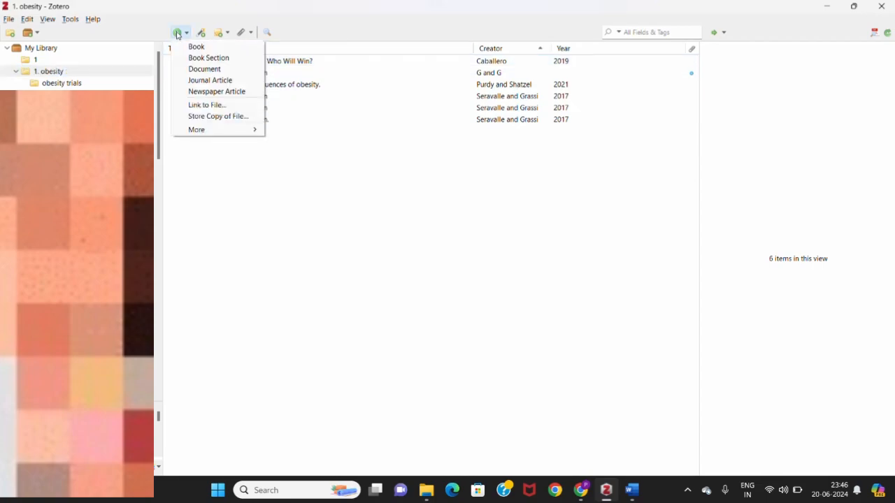
pyautogui.click(218, 106)
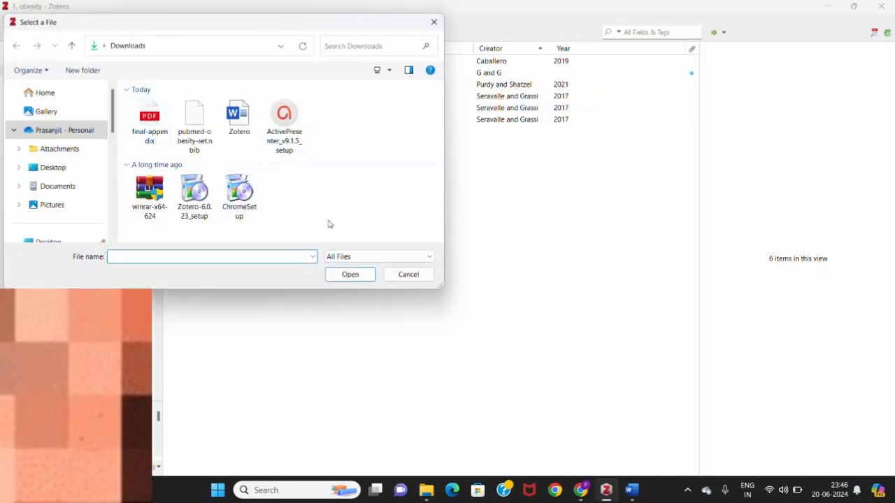
pyautogui.click(147, 130)
pyautogui.click(349, 275)
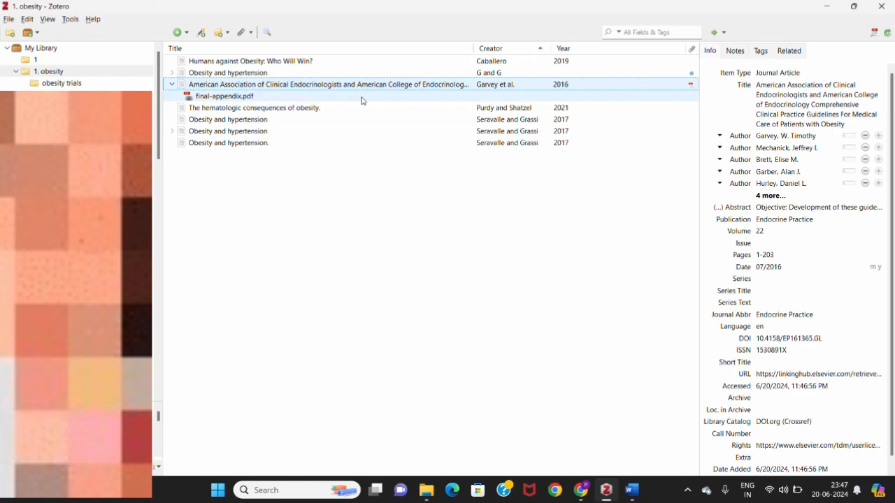
# - Examine the details and available actions of the final-appendix.pdf attachment, and view its parent guideline item's metadata
pyautogui.rightClick(274, 98)
pyautogui.click(265, 98)
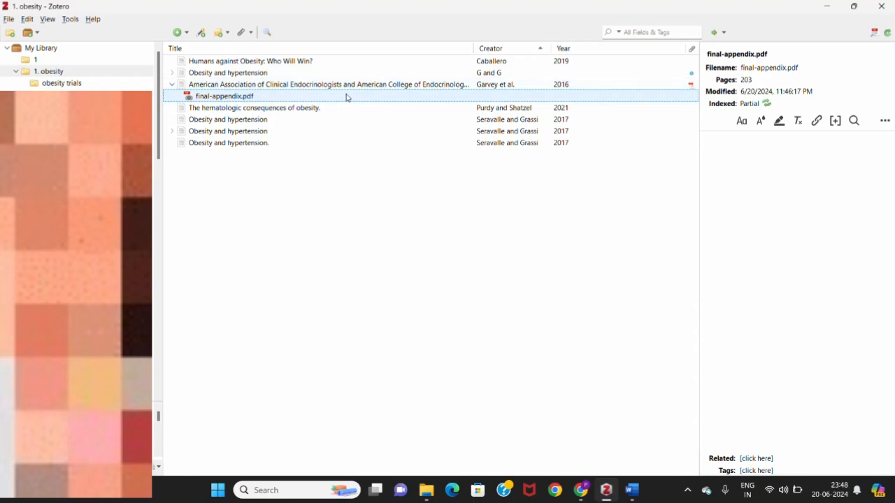
pyautogui.rightClick(267, 100)
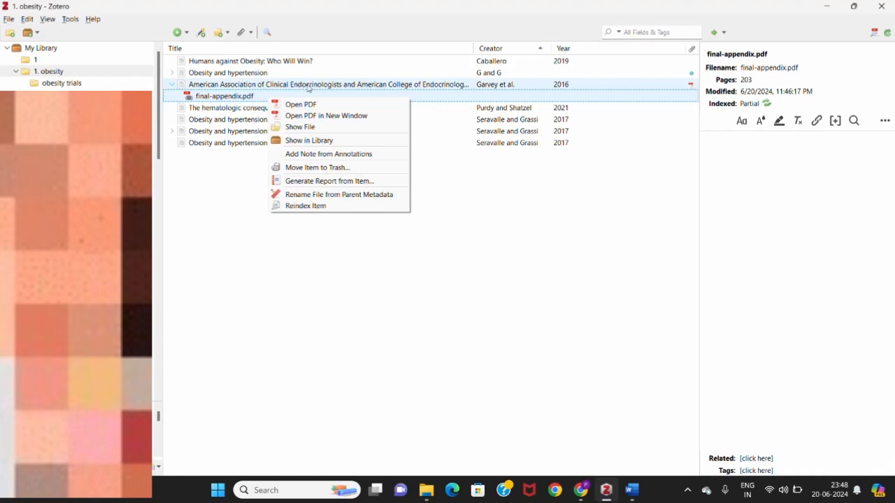
pyautogui.click(308, 86)
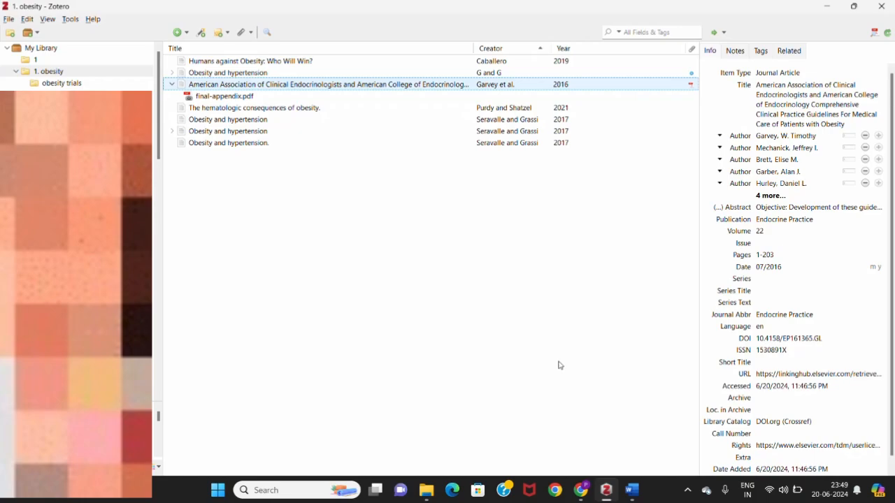
# - Switch to Chrome, search Google for "obesity news", and open the News-Medical result "Obesity News, Articles and Research"
pyautogui.click(581, 489)
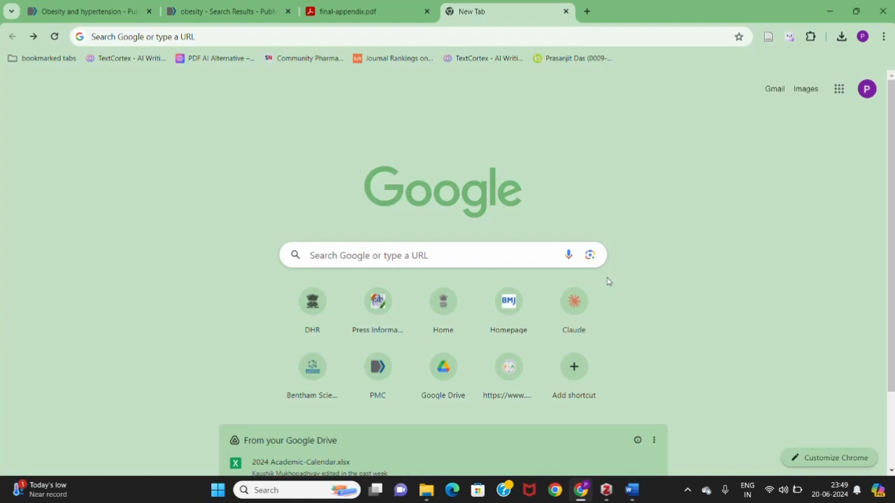
pyautogui.click(386, 253)
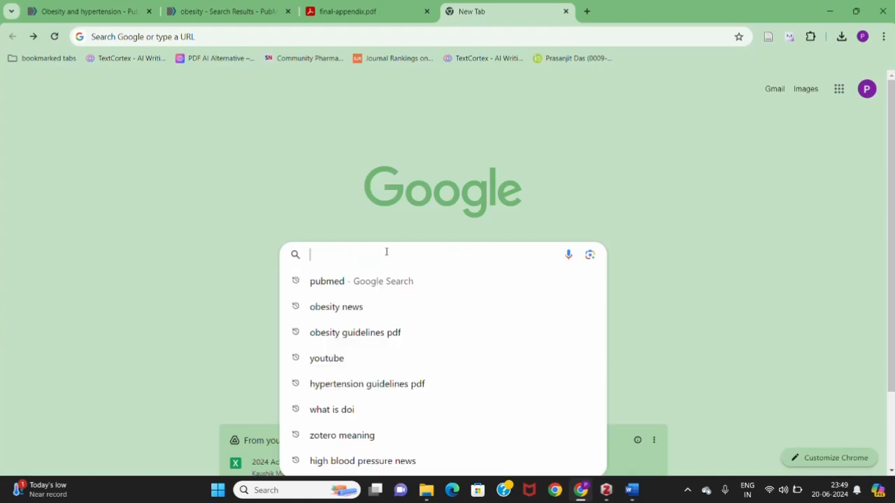
pyautogui.write('obesity news')
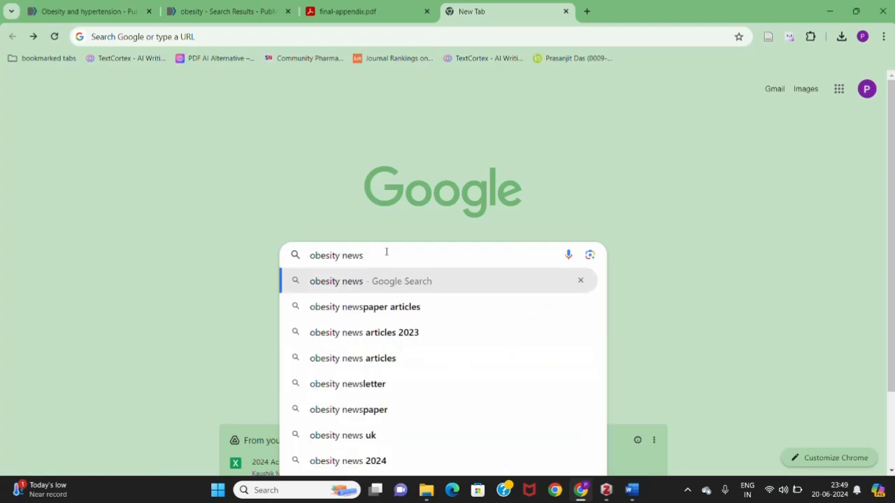
pyautogui.press('Return')
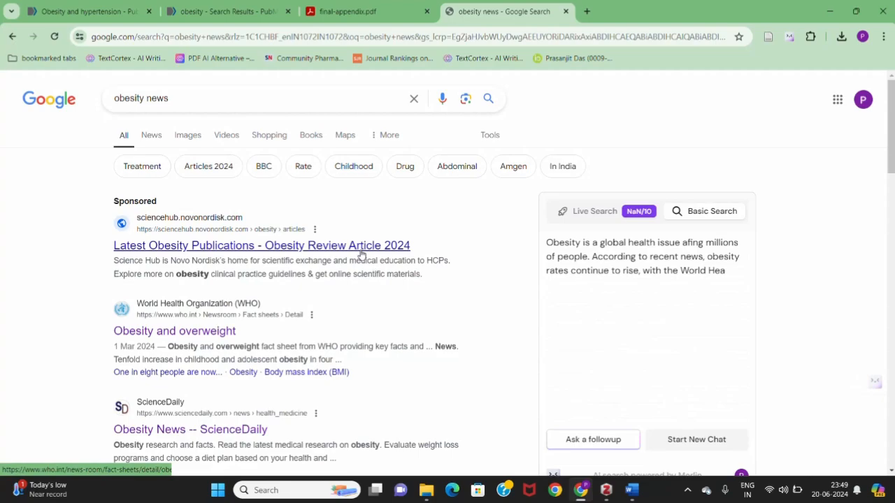
pyautogui.scroll(-1, 301, 308)
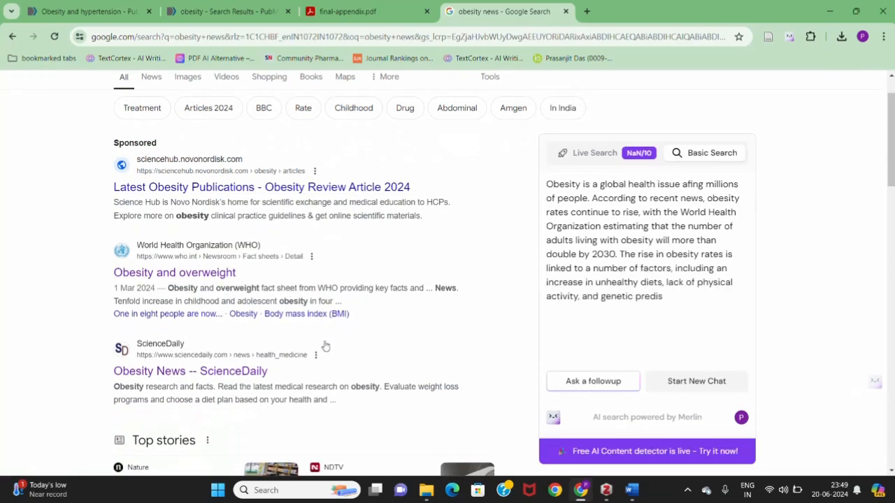
pyautogui.scroll(-5, 325, 346)
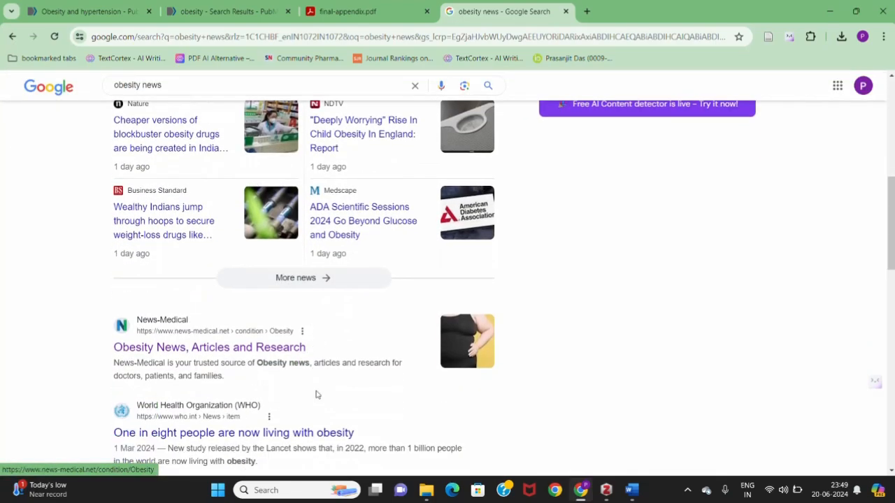
pyautogui.scroll(-1, 316, 395)
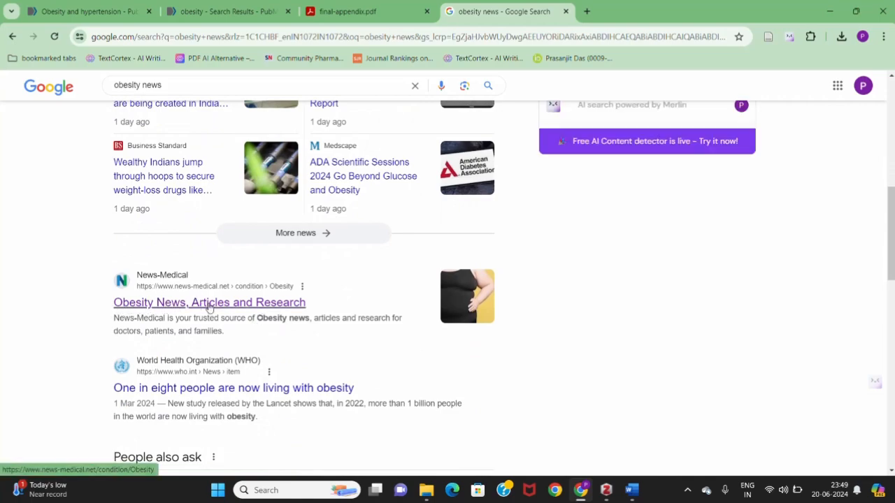
pyautogui.scroll(-1, 286, 306)
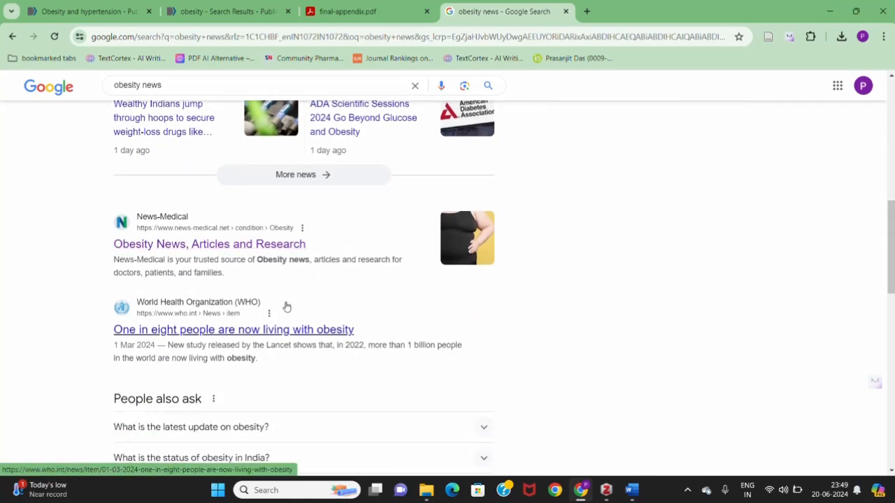
pyautogui.click(291, 250)
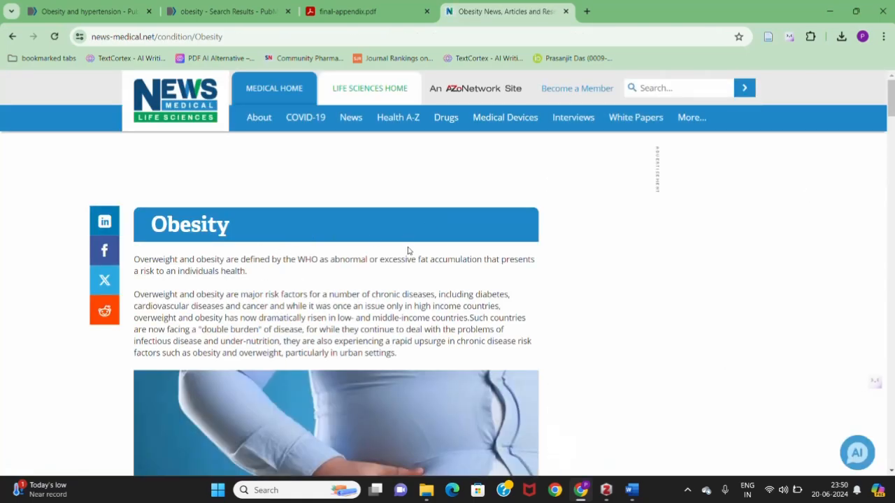
# - Save the News-Medical Obesity page to Zotero with the browser connector, then expand its "Obesity News, Articles and Research" item in Zotero
pyautogui.scroll(-3, 580, 288)
pyautogui.scroll(3, 577, 288)
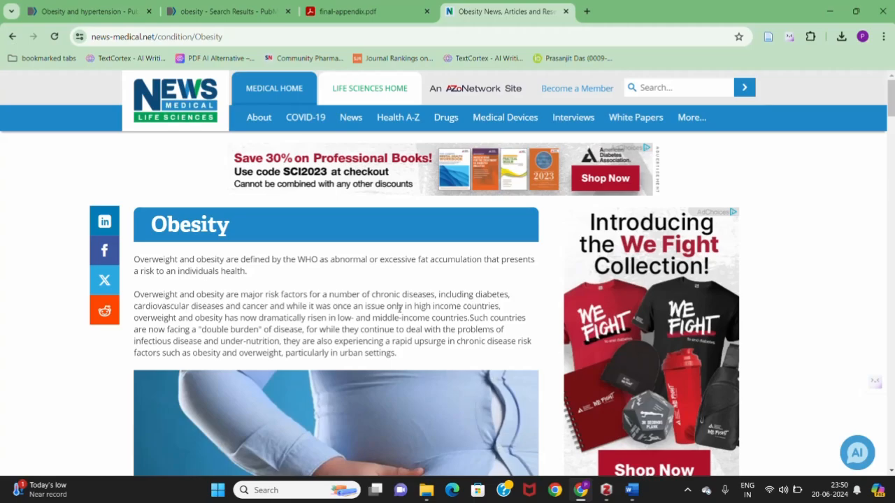
pyautogui.scroll(-7, 397, 315)
pyautogui.scroll(-3, 402, 314)
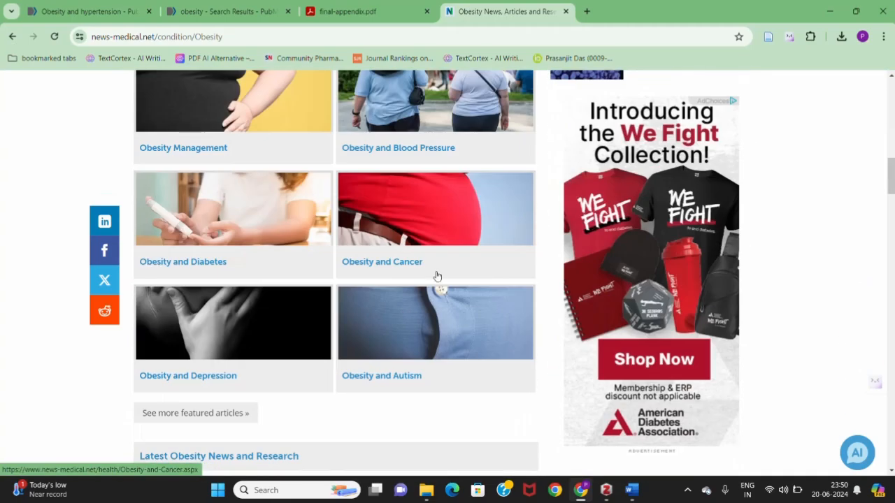
pyautogui.scroll(10, 438, 321)
pyautogui.scroll(1, 437, 320)
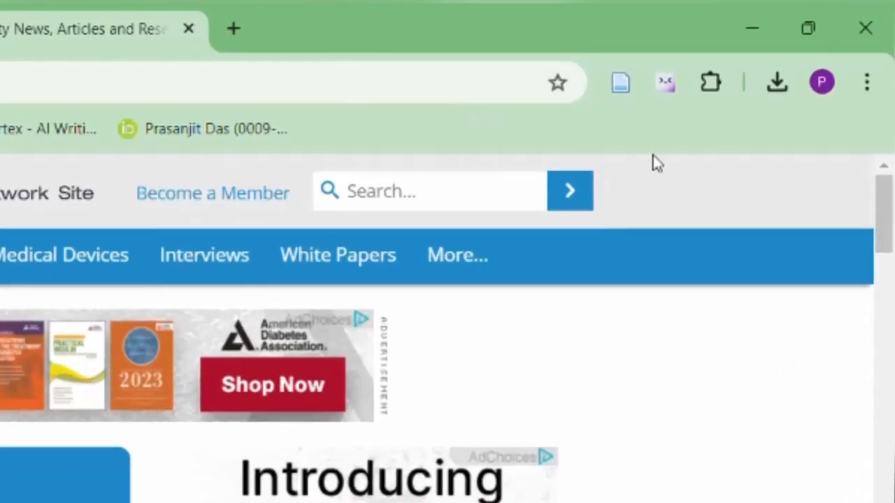
pyautogui.click(622, 84)
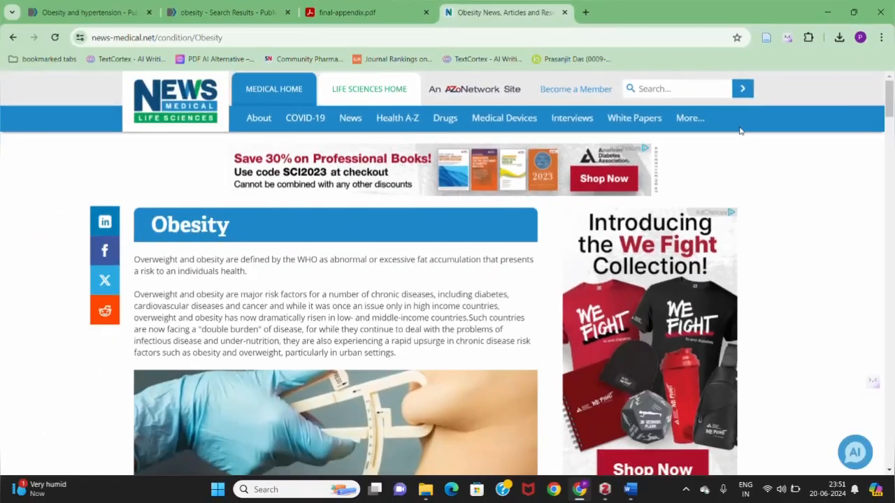
pyautogui.click(606, 492)
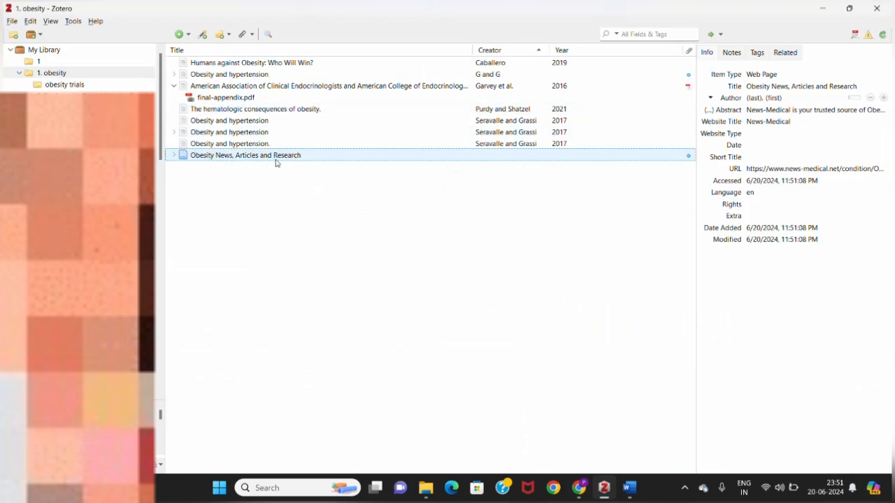
pyautogui.click(174, 158)
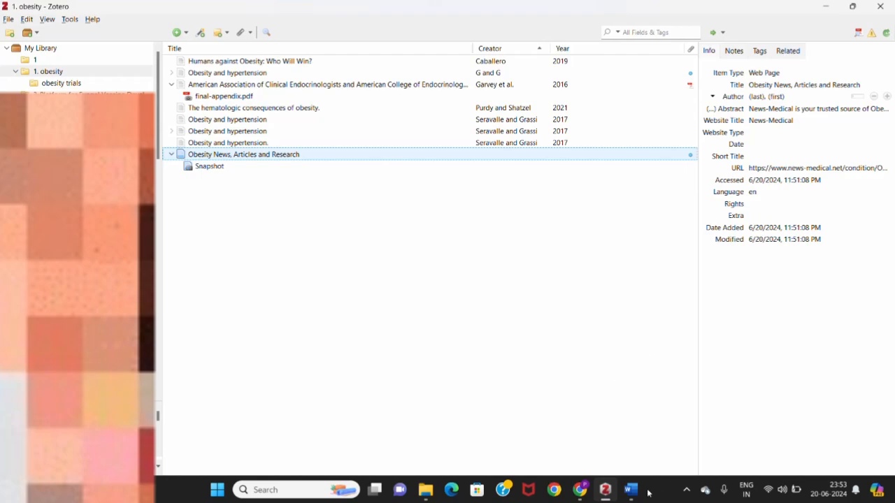
# - Switch to the Zotero document in Word and add a blank page after the existing text
pyautogui.moveTo(633, 493)
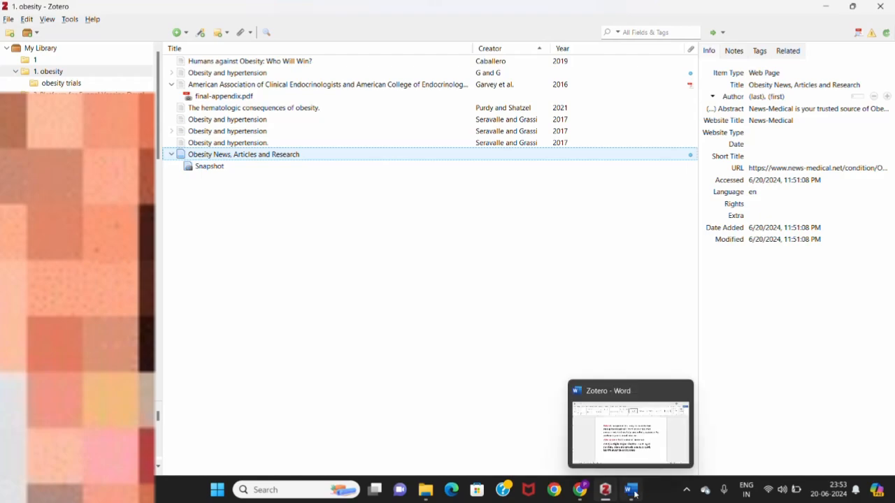
pyautogui.click(634, 493)
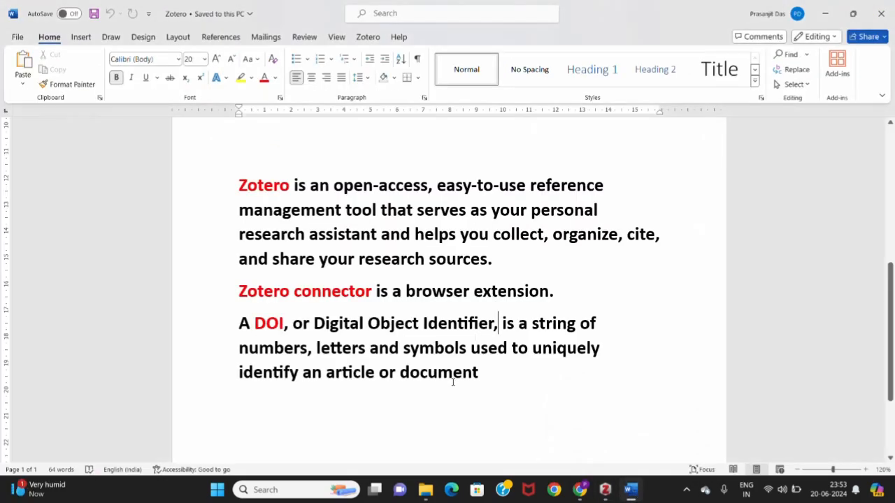
pyautogui.scroll(-4, 421, 367)
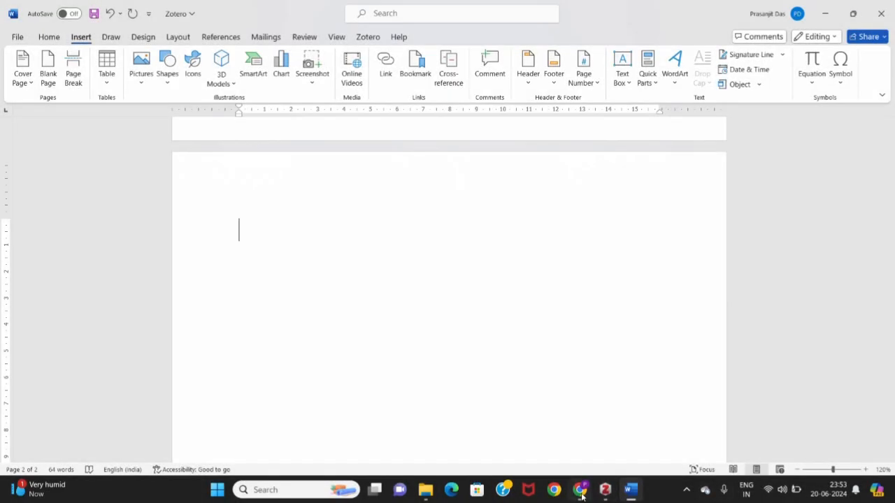
# - Copy the WHO definition sentence on overweight and obesity from the News-Medical page in Chrome and paste it onto the blank page in Word
pyautogui.moveTo(605, 492)
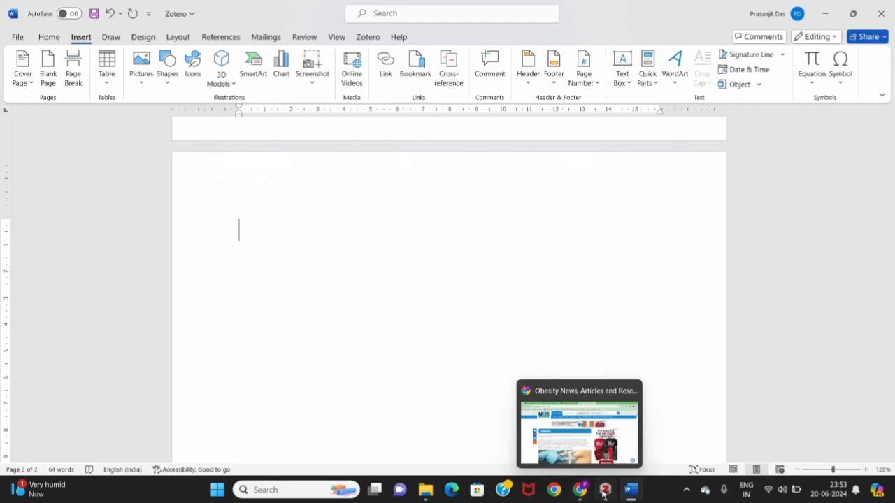
pyautogui.click(584, 493)
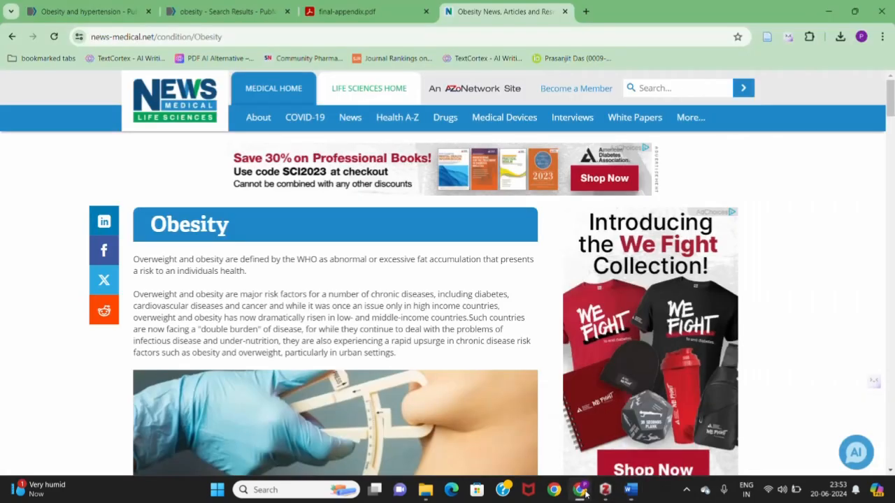
pyautogui.moveTo(133, 259)
pyautogui.mouseDown()
pyautogui.moveTo(406, 281)
pyautogui.moveTo(259, 269)
pyautogui.mouseUp()
pyautogui.hotkey('ctrl', 'c')
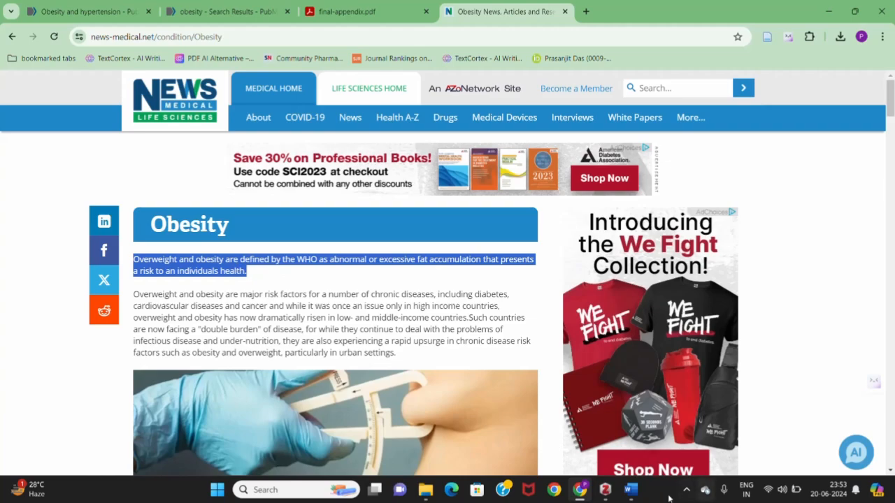
pyautogui.click(631, 491)
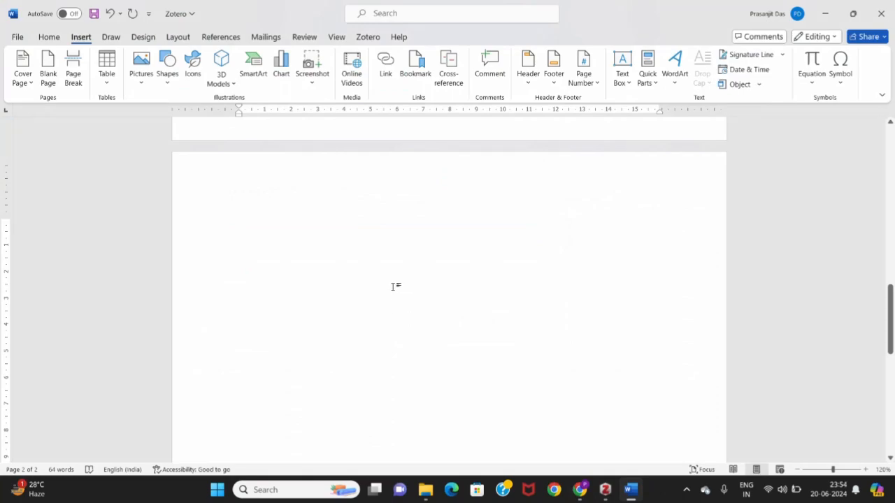
pyautogui.hotkey('ctrl', 'v')
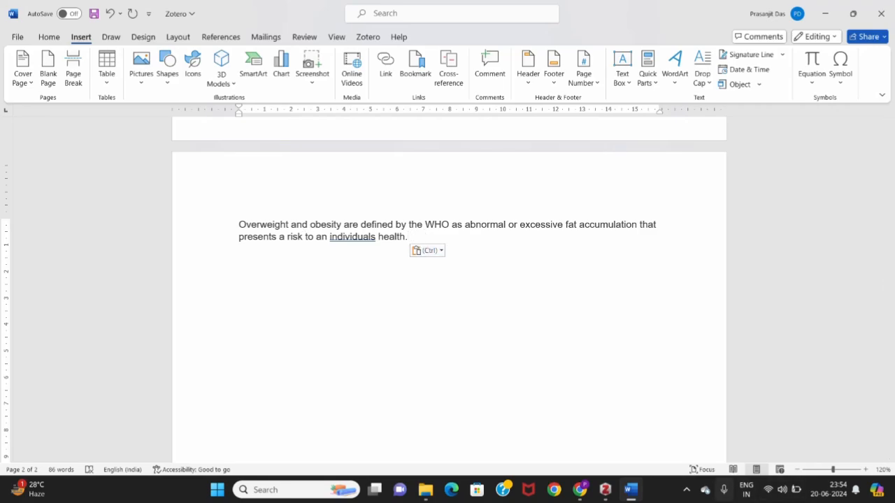
pyautogui.click(578, 495)
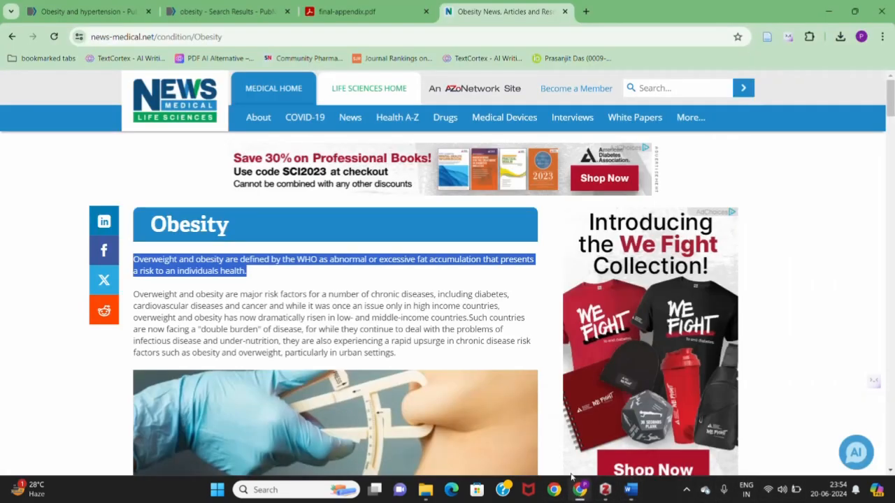
pyautogui.click(628, 493)
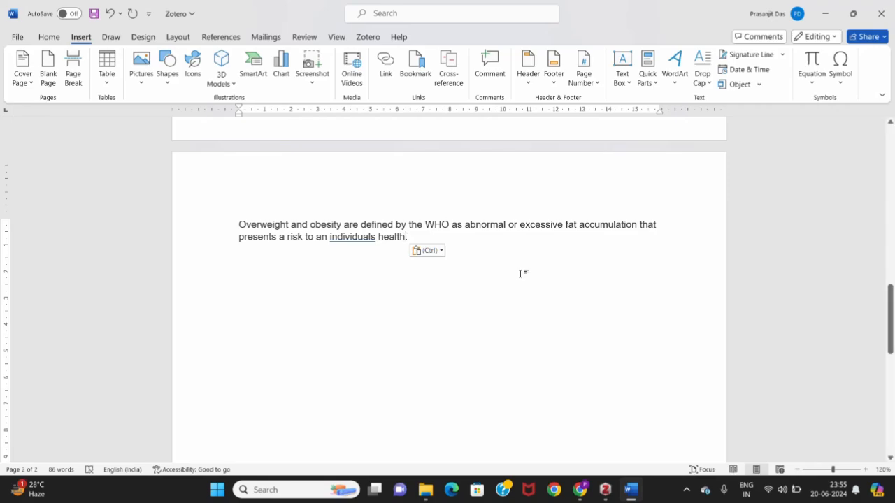
# - Add a space before the pasted sentence's final period and start a Zotero citation there in Vancouver style
pyautogui.write('.')
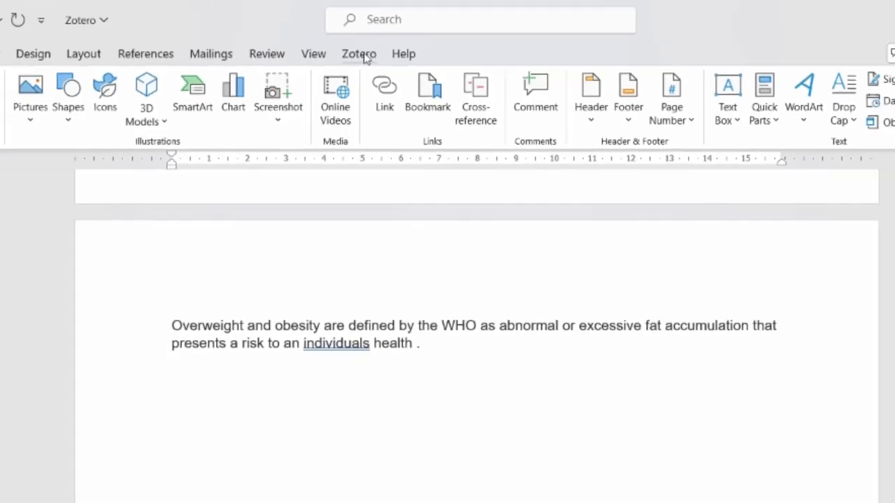
pyautogui.click(358, 80)
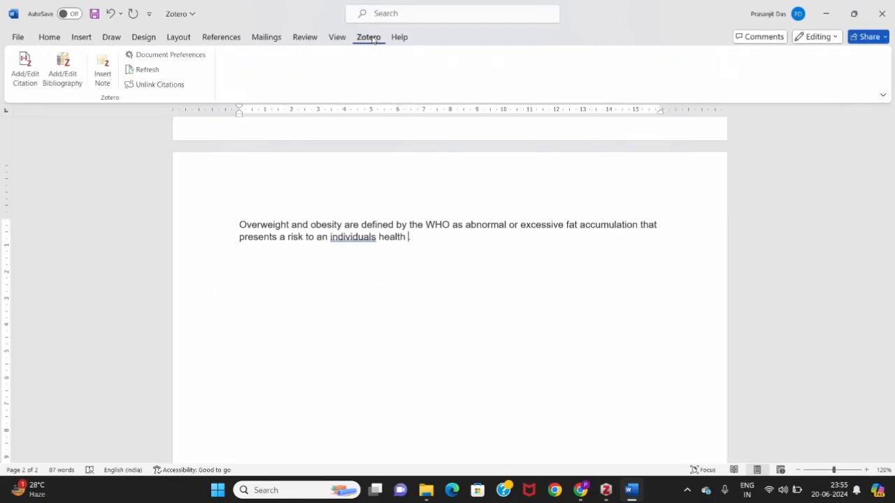
pyautogui.click(26, 79)
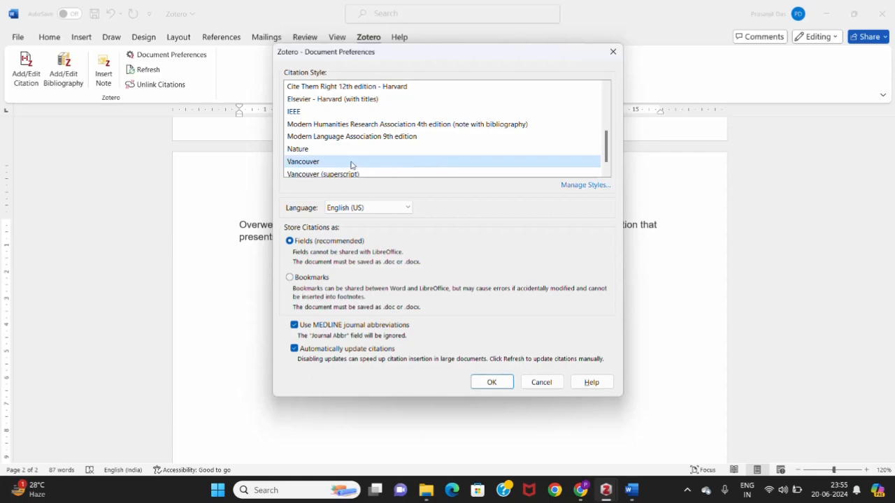
pyautogui.scroll(1, 388, 164)
pyautogui.scroll(2, 388, 164)
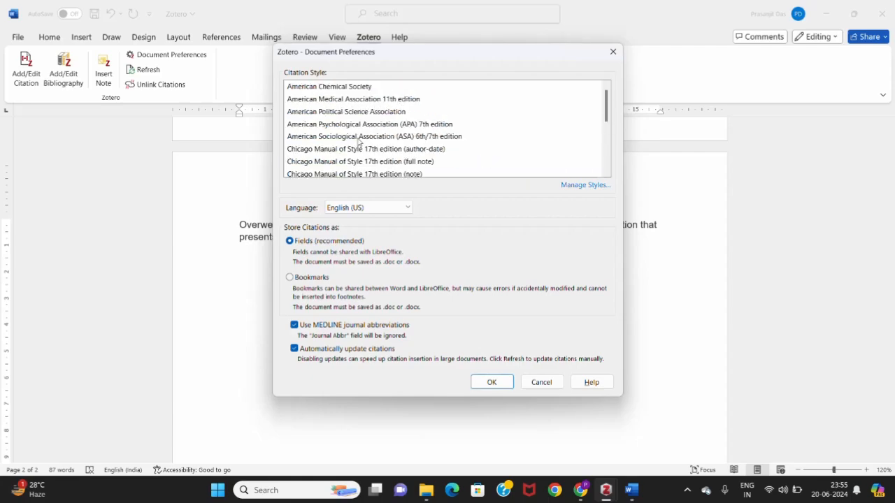
pyautogui.scroll(-1, 358, 137)
pyautogui.scroll(1, 358, 137)
pyautogui.scroll(-4, 494, 142)
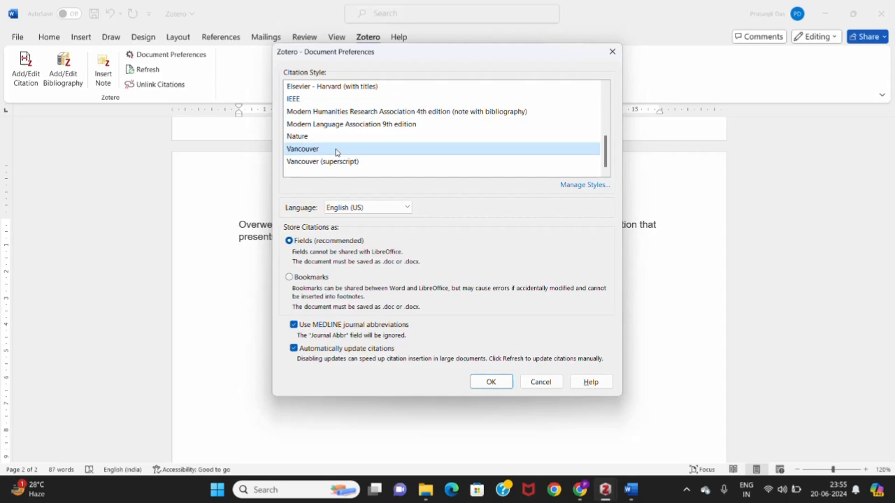
pyautogui.click(491, 382)
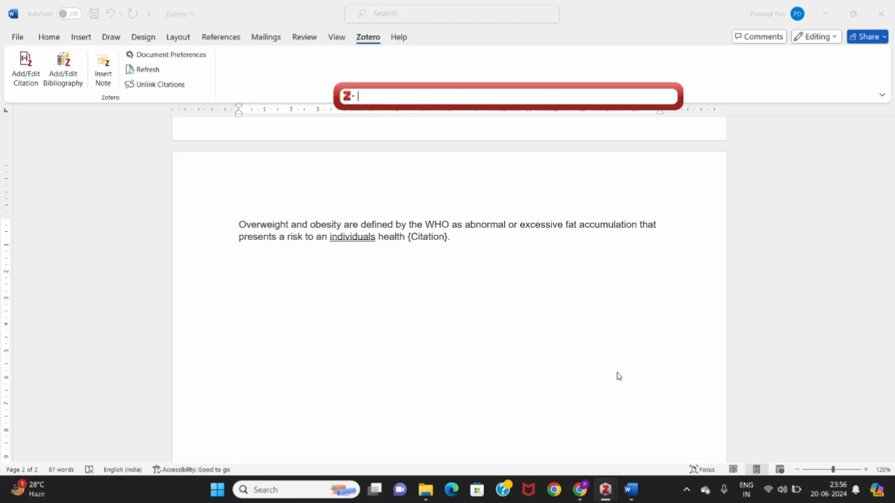
# - Fill the citation placeholder with the "Obesity News, Articles and Research" item by searching Zotero for "obesity news"
pyautogui.moveTo(605, 493)
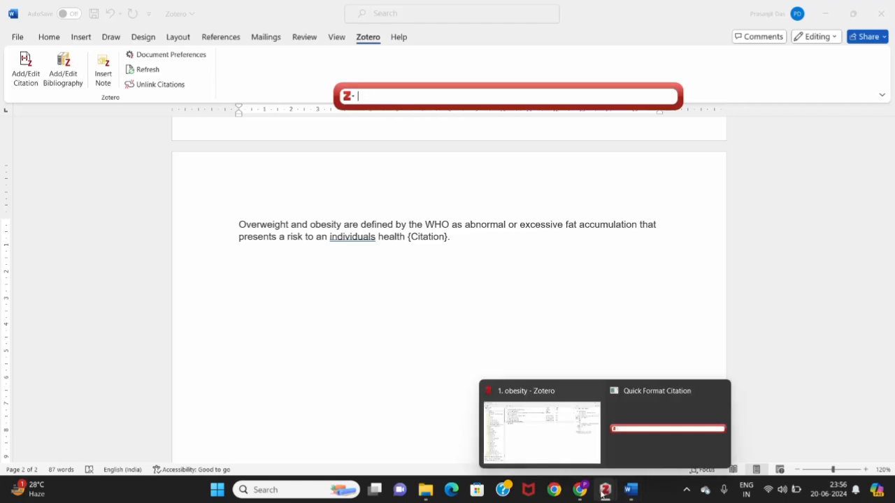
pyautogui.click(553, 435)
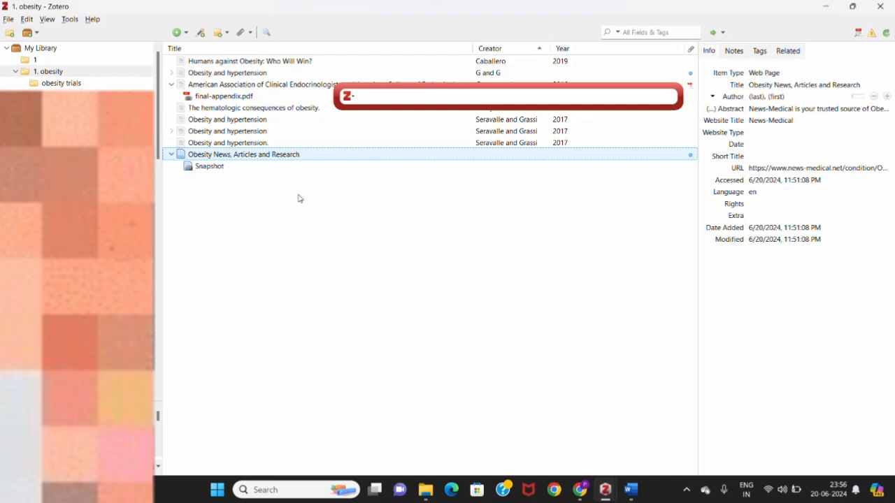
pyautogui.click(634, 489)
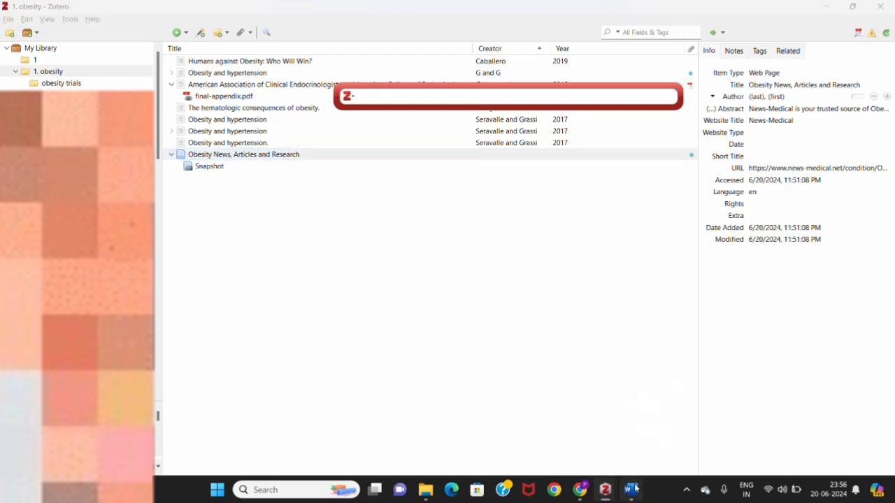
pyautogui.click(423, 238)
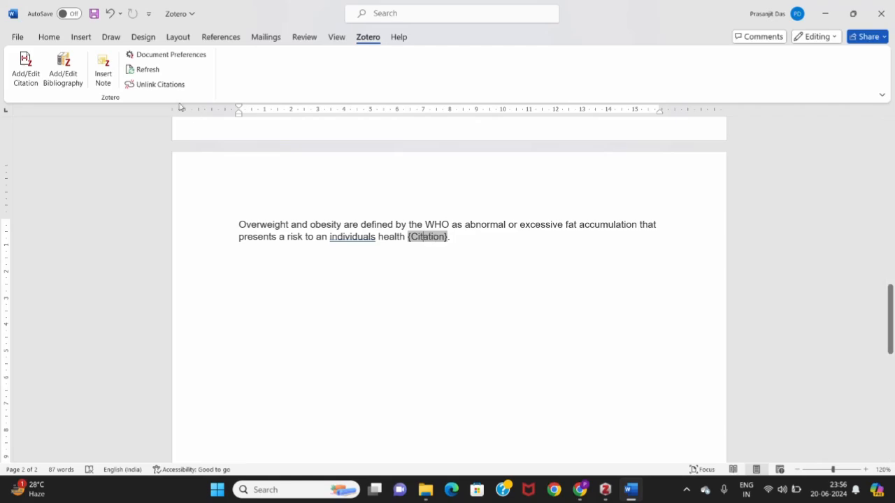
pyautogui.click(33, 78)
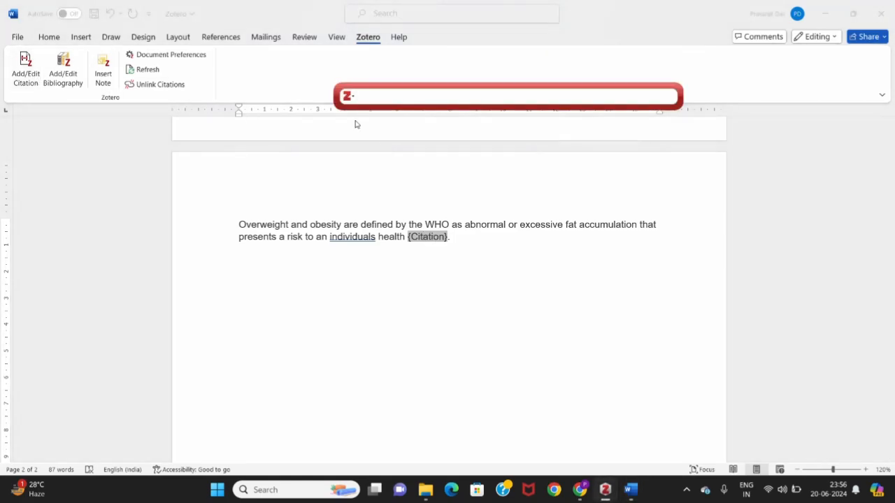
pyautogui.write('obesity news')
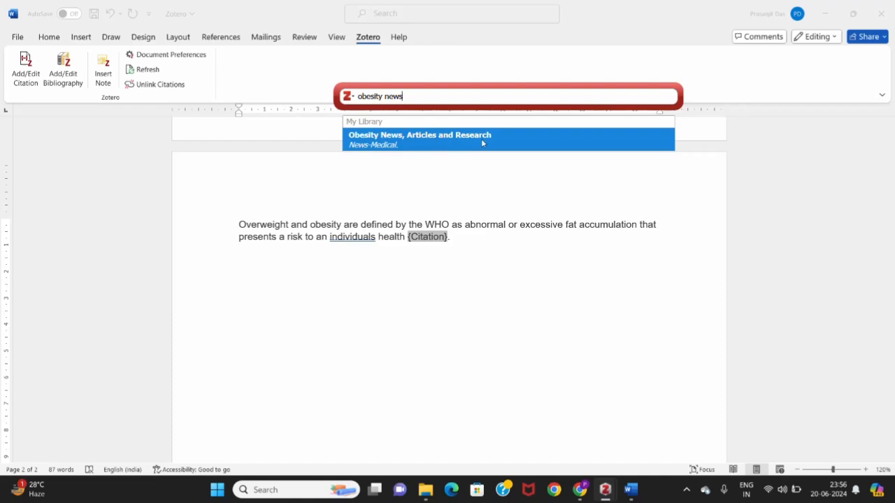
pyautogui.click(526, 143)
pyautogui.press('Return')
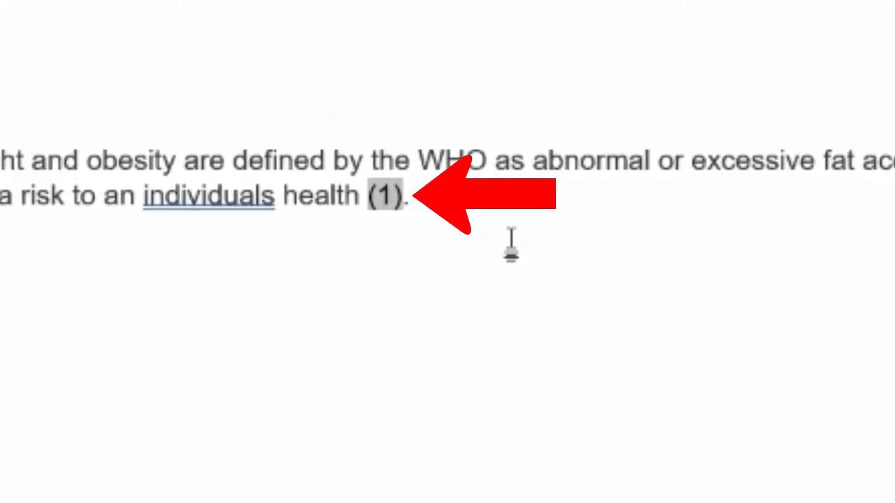
pyautogui.click(472, 213)
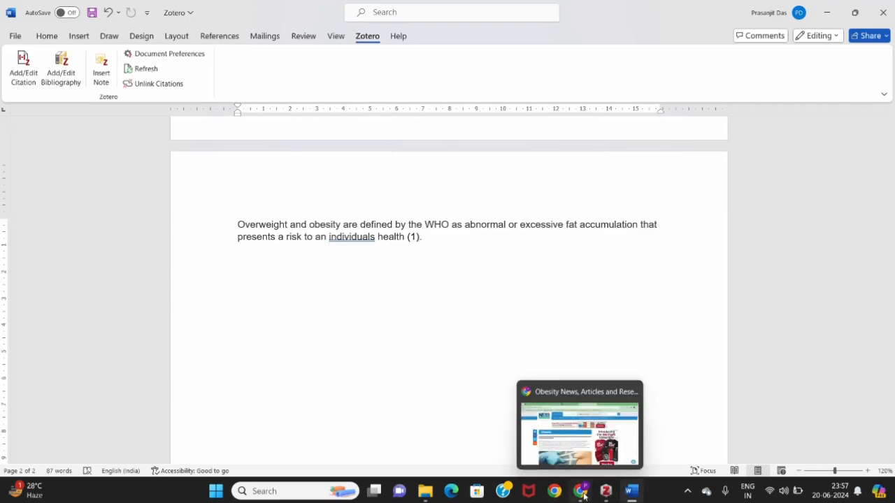
# - Add the 2019 item "Humans against Obesity: Who Will Win?" to the existing citation in the WHO definition sentence, finding it by its author
pyautogui.click(605, 492)
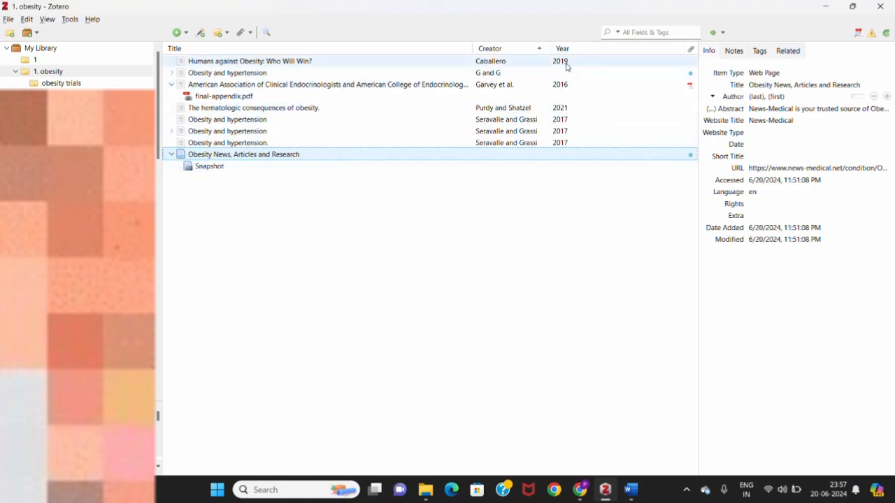
pyautogui.click(631, 489)
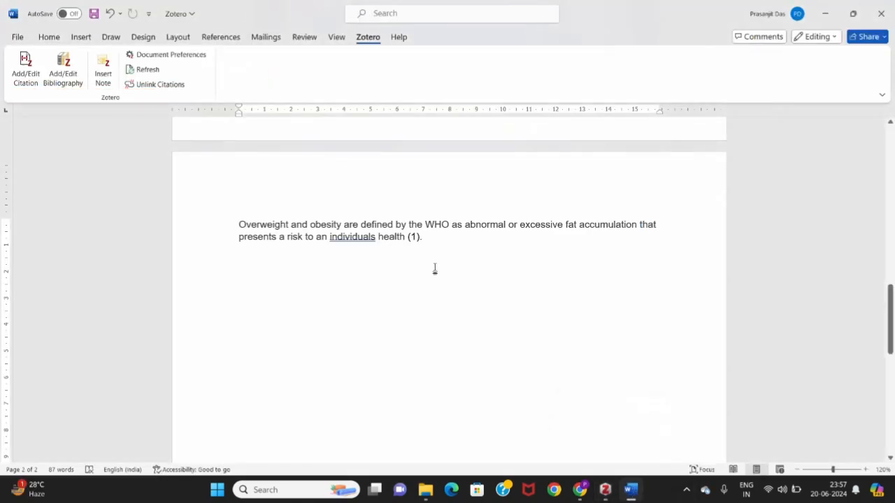
pyautogui.click(420, 237)
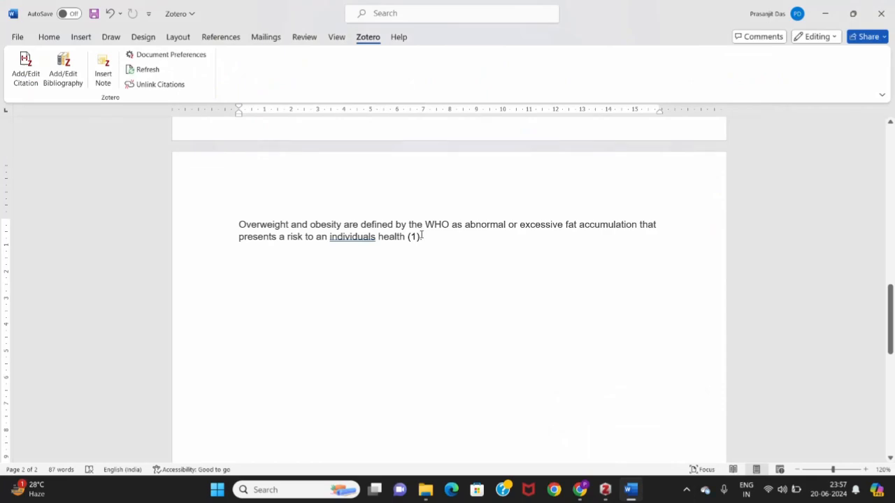
pyautogui.click(27, 73)
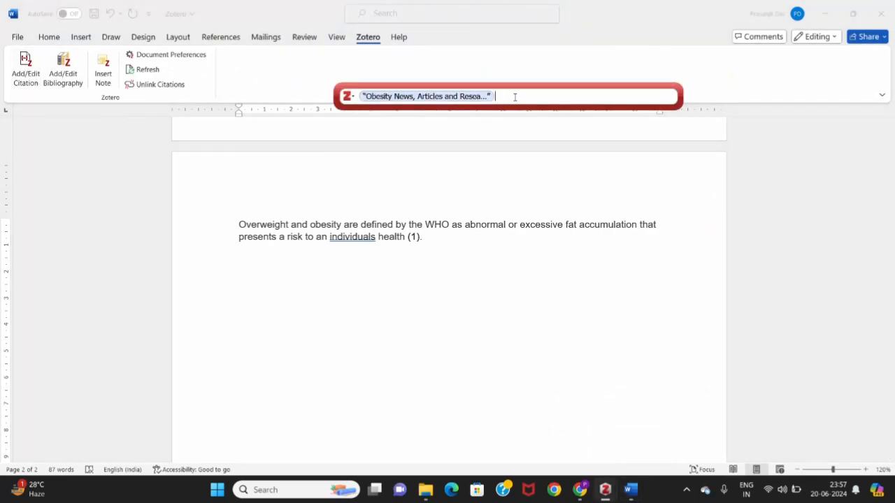
pyautogui.press('Return')
pyautogui.write('aballero')
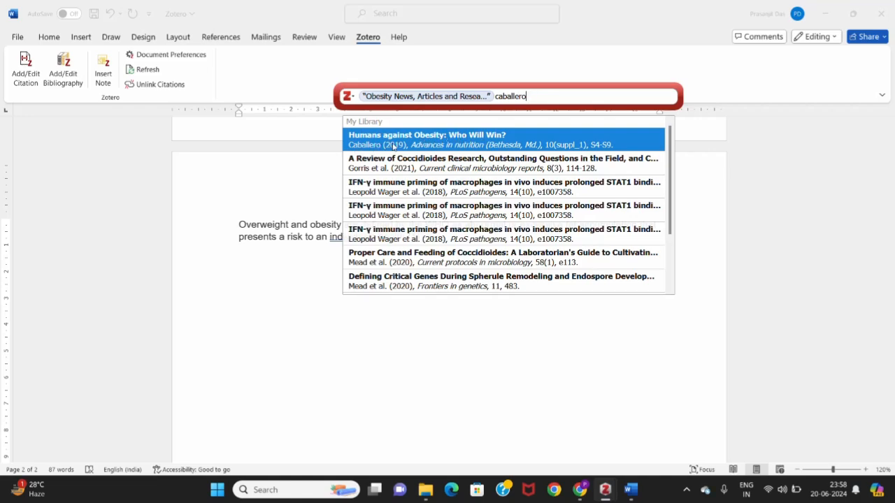
pyautogui.click(490, 142)
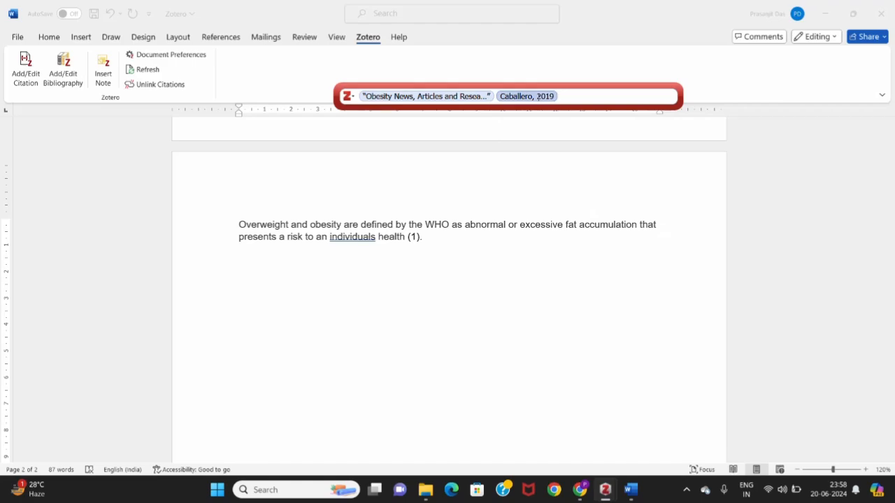
pyautogui.press('Return')
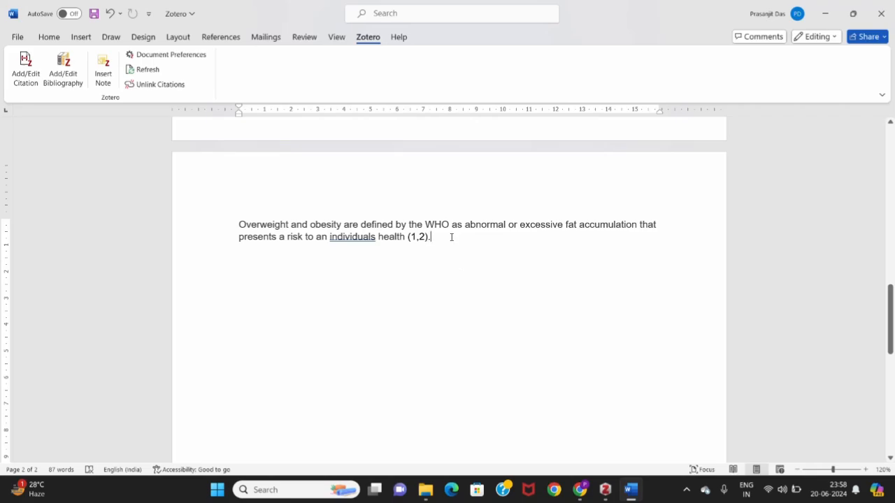
# - Start a new paragraph below the definition reading "Obesity is an independent risk factor of someth"
pyautogui.press('Return')
pyautogui.write('obes')
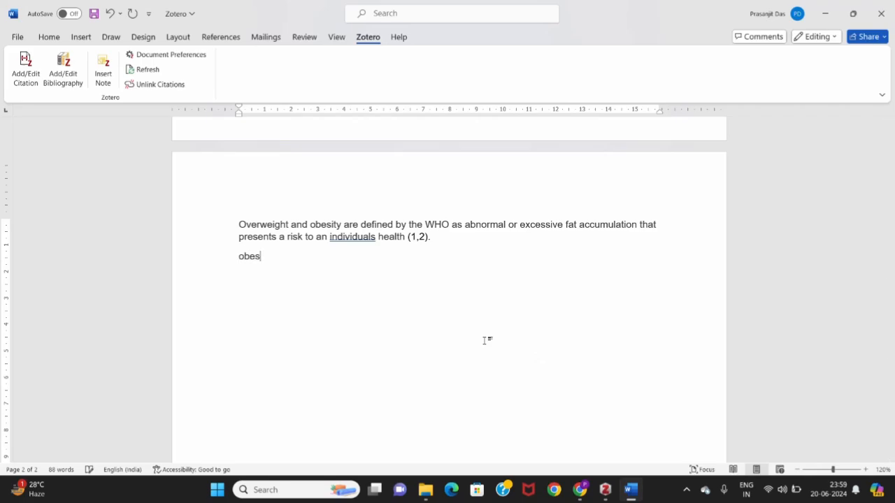
pyautogui.write('ity is an independ')
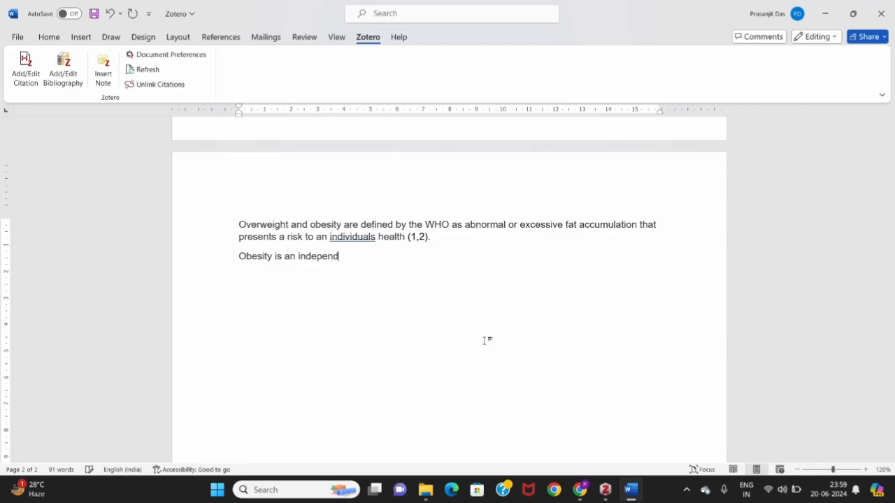
pyautogui.write('ent riskfactore')
pyautogui.press('BackSpace')
pyautogui.press('BackSpace')
pyautogui.press('BackSpace')
pyautogui.write('r of so')
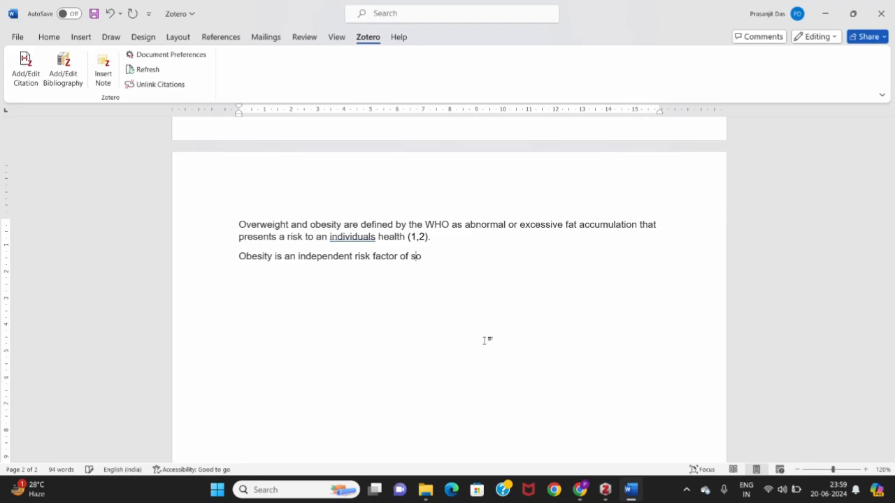
pyautogui.write('meth')
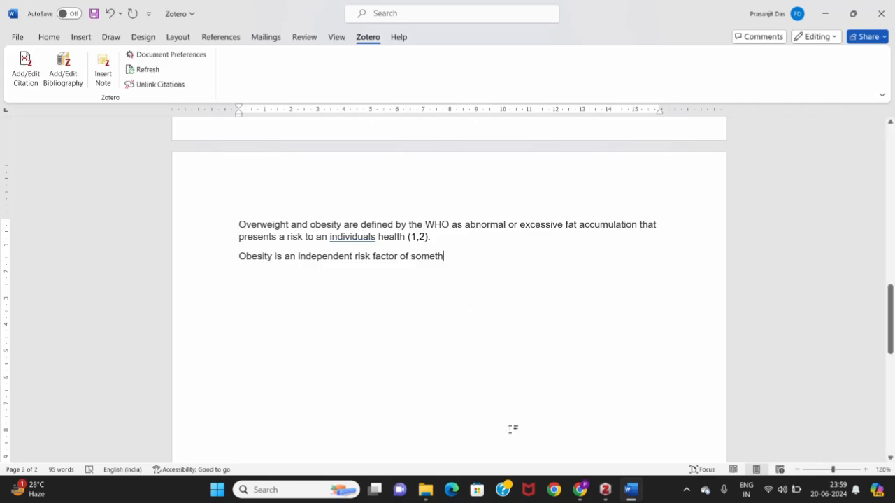
# - Cite the first 2017 "Obesity and hypertension" item after the risk factor text, and add the filler line "Hdfkadhskfhakdhfa dsfhsdhbdsj" below it
pyautogui.click(605, 489)
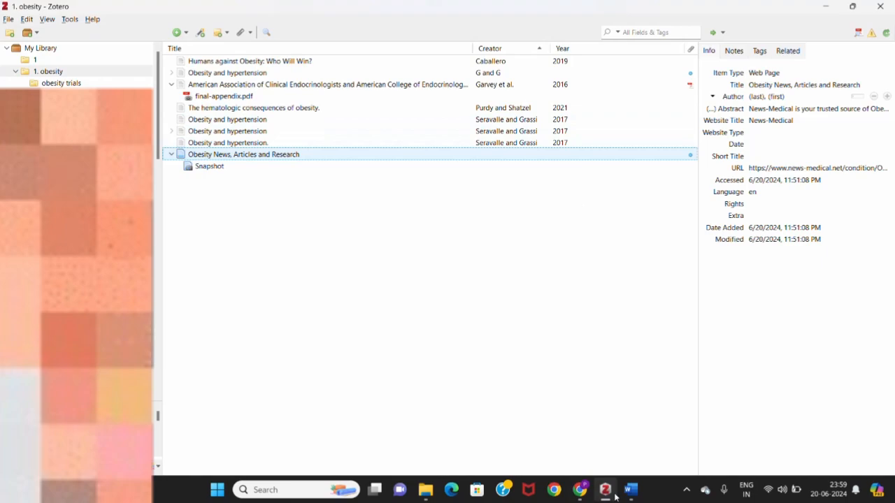
pyautogui.click(641, 491)
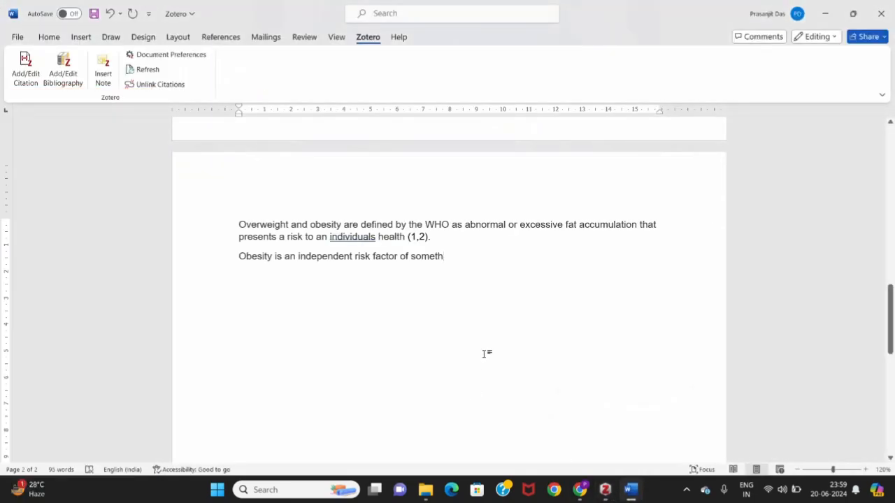
pyautogui.click(26, 70)
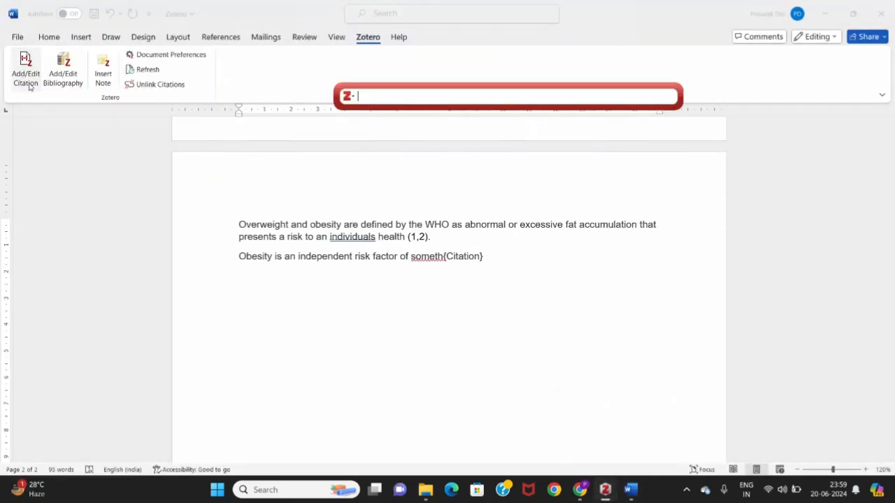
pyautogui.write('obe')
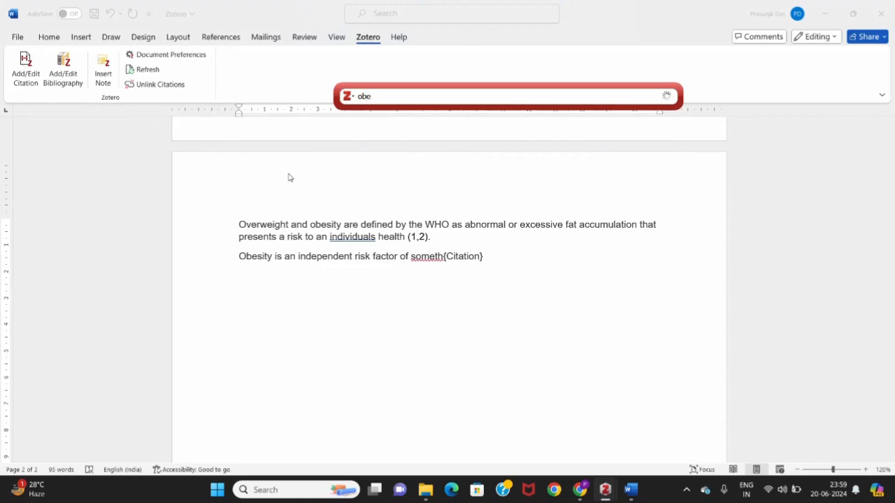
pyautogui.write('sity and hypertension')
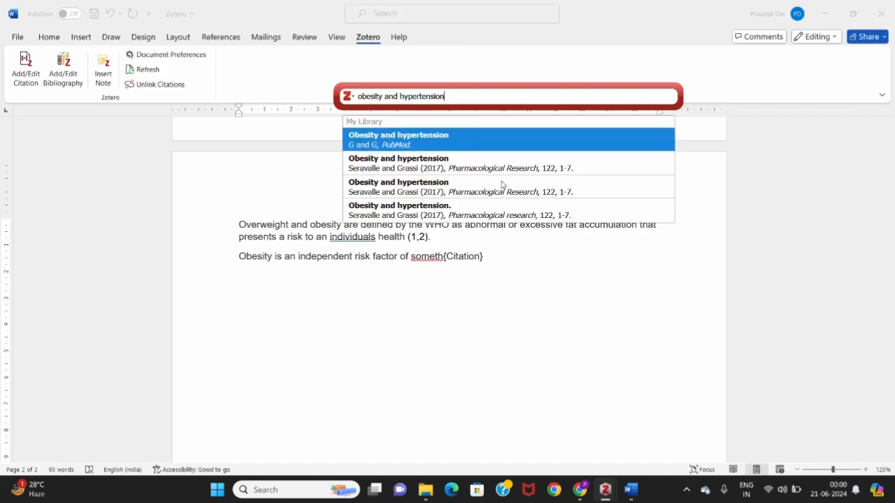
pyautogui.click(435, 165)
pyautogui.press('Return')
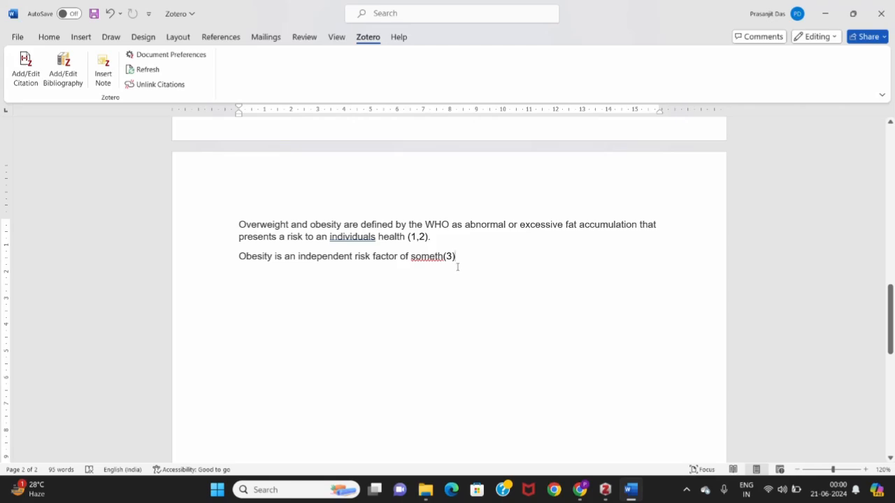
pyautogui.press('Return')
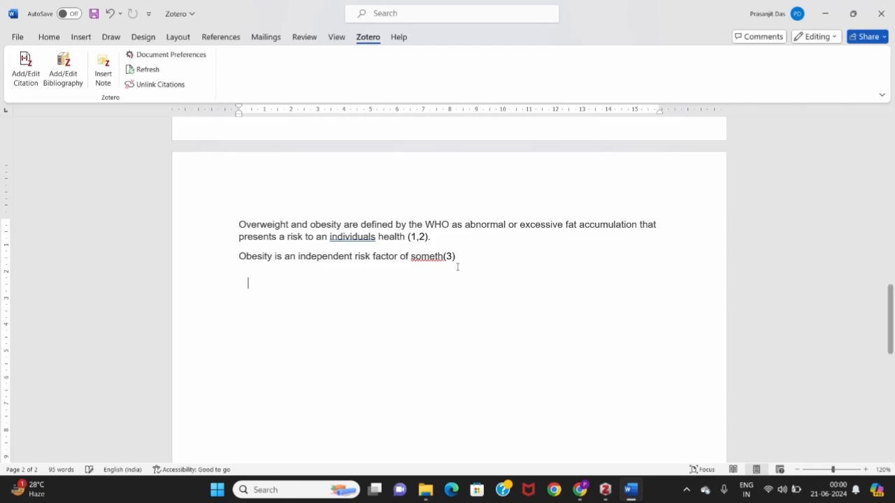
pyautogui.write('hdfkadhskfhakdhfa dsfhsdhbdsj')
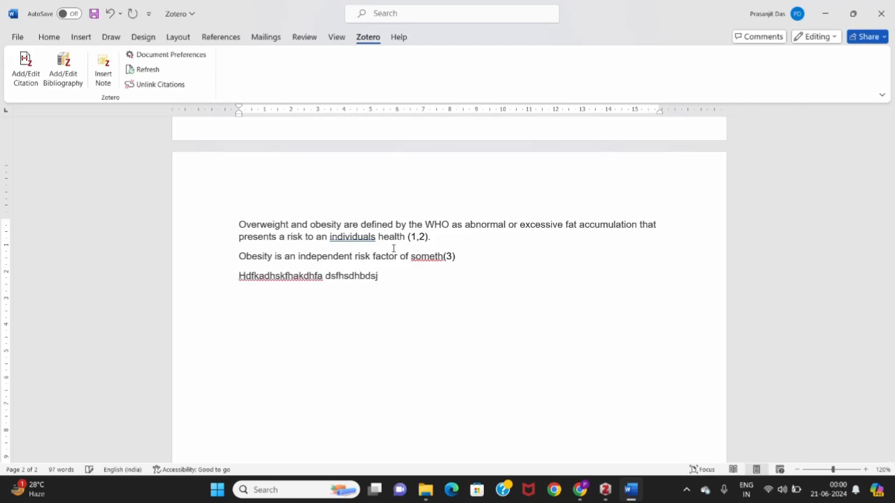
# - Copy PMID 32437302 of "Obesity Phenotypes, Diabetes, and Cardiovascular Diseases" from the PubMed results in Chrome and add it by identifier to Zotero's obesity collection
pyautogui.hotkey('alt', 'Tab')
pyautogui.click(83, 13)
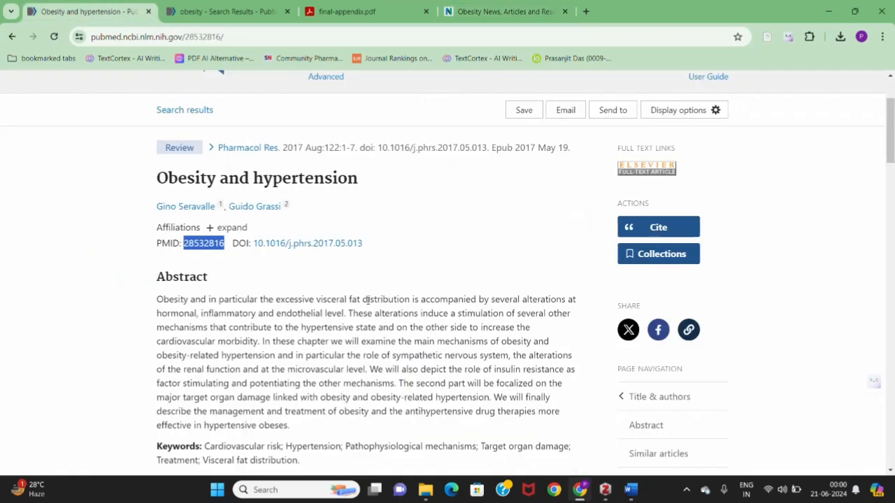
pyautogui.click(231, 12)
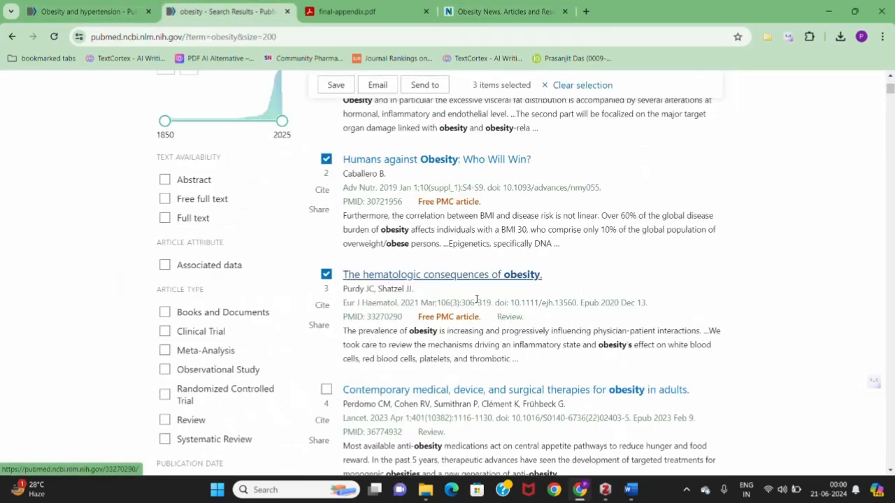
pyautogui.scroll(-5, 477, 300)
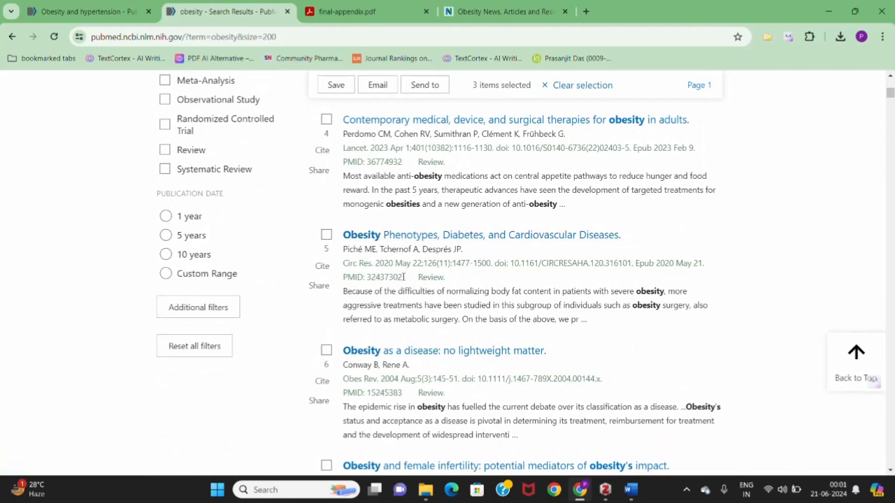
pyautogui.moveTo(402, 278); pyautogui.dragTo(366, 278)
pyautogui.hotkey('ctrl', 'c')
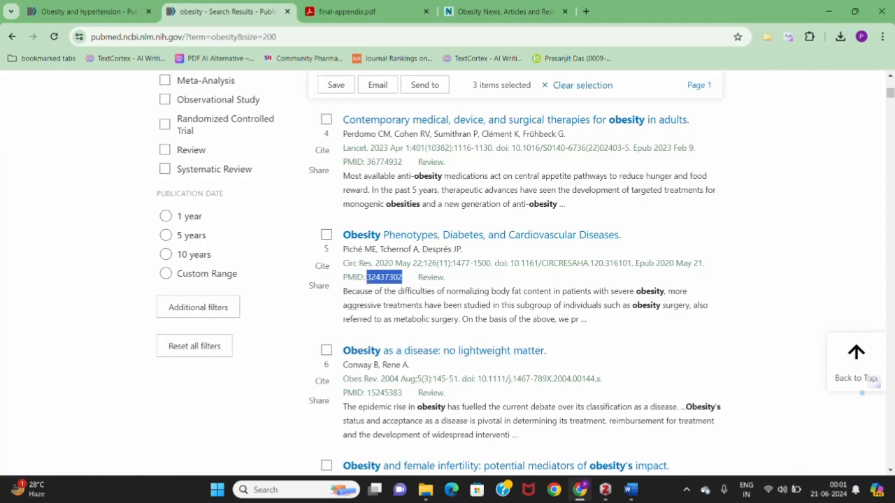
pyautogui.click(605, 490)
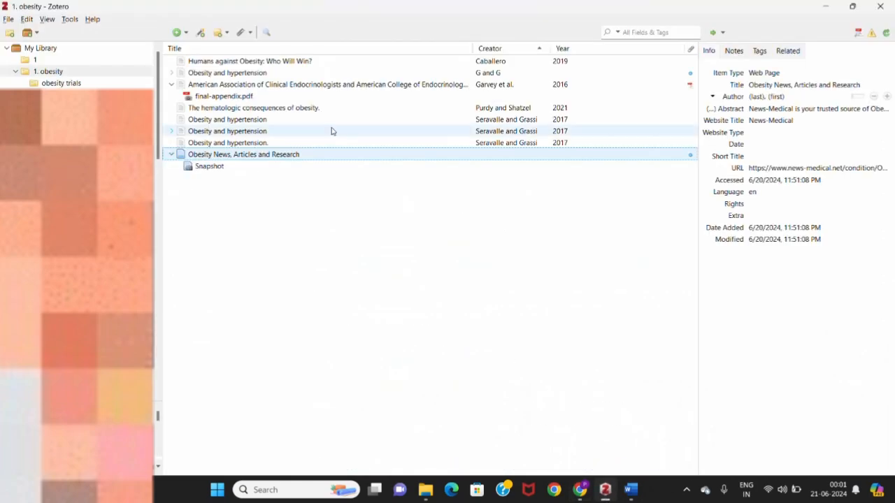
pyautogui.click(201, 34)
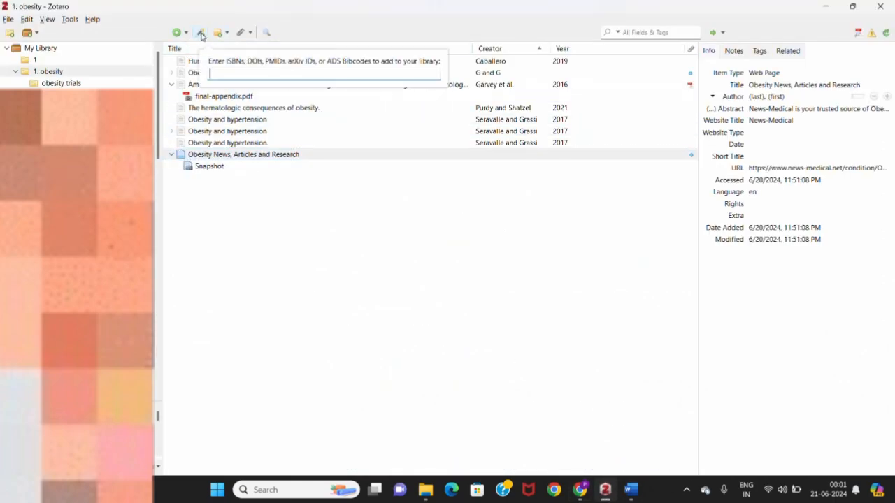
pyautogui.hotkey('ctrl', 'v')
pyautogui.press('Return')
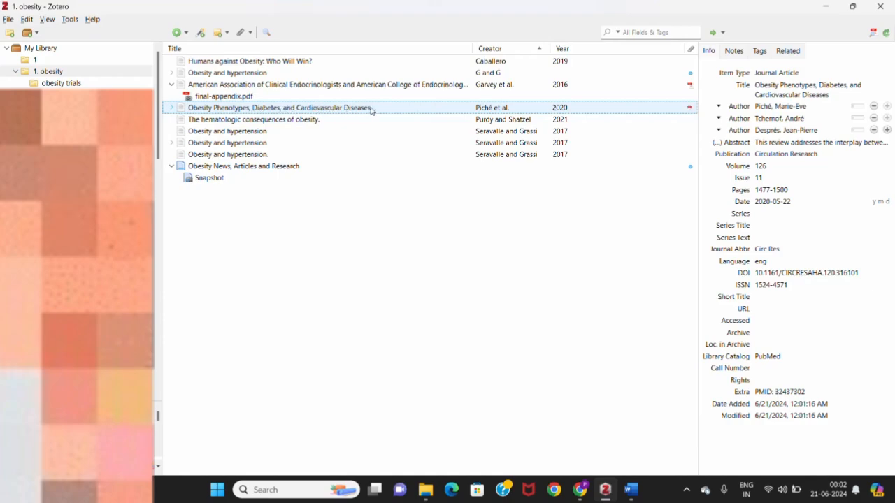
# - Copy the title of "Obesity Phenotypes, Diabetes, and Cardiovascular Diseases" in Zotero and use it to cite that item after the filler line in Word
pyautogui.click(810, 94)
pyautogui.hotkey('ctrl', 'c')
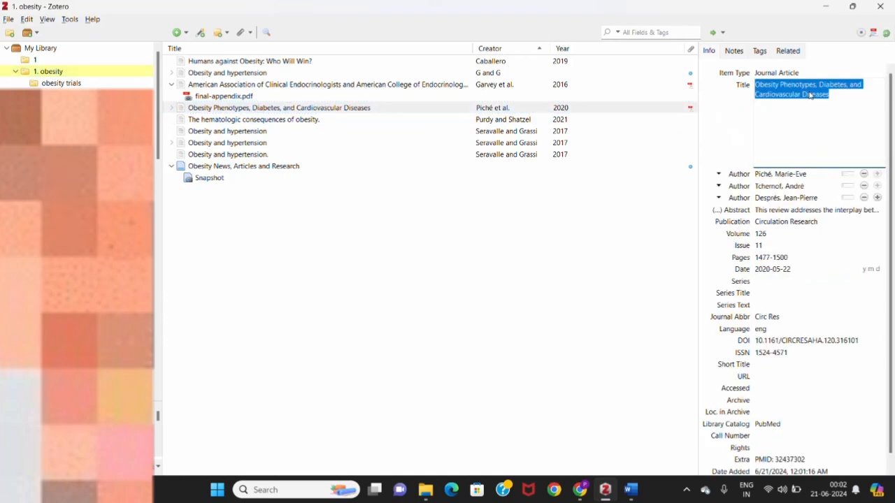
pyautogui.click(402, 311)
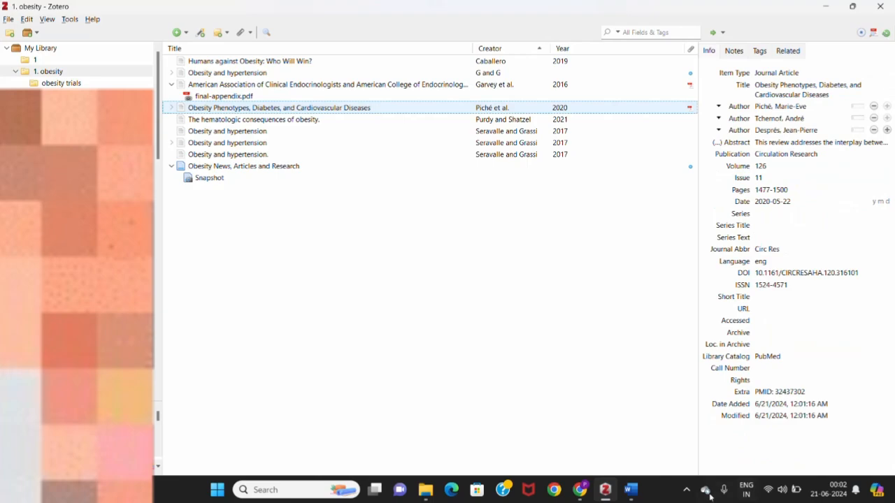
pyautogui.click(630, 490)
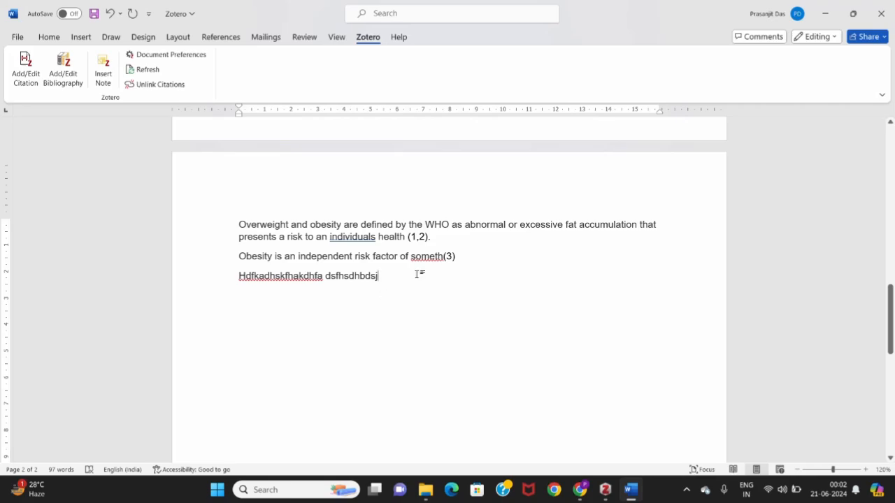
pyautogui.click(25, 68)
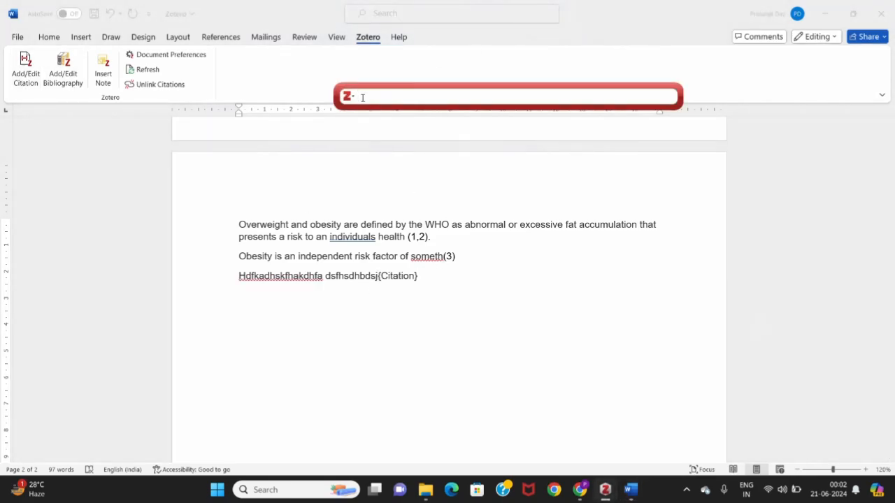
pyautogui.hotkey('ctrl', 'v')
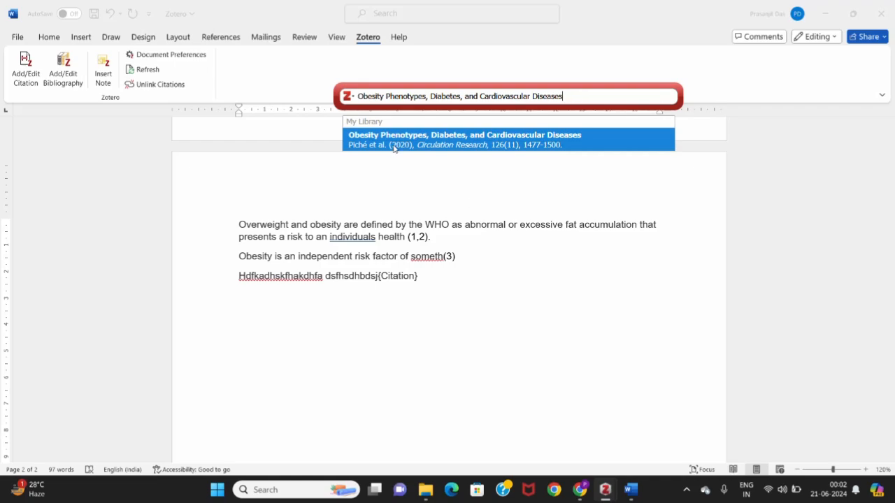
pyautogui.click(470, 145)
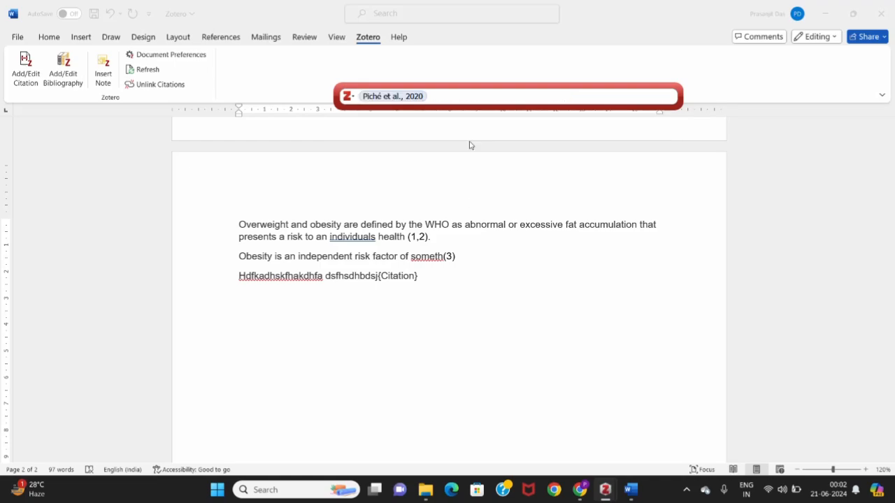
pyautogui.press('Return')
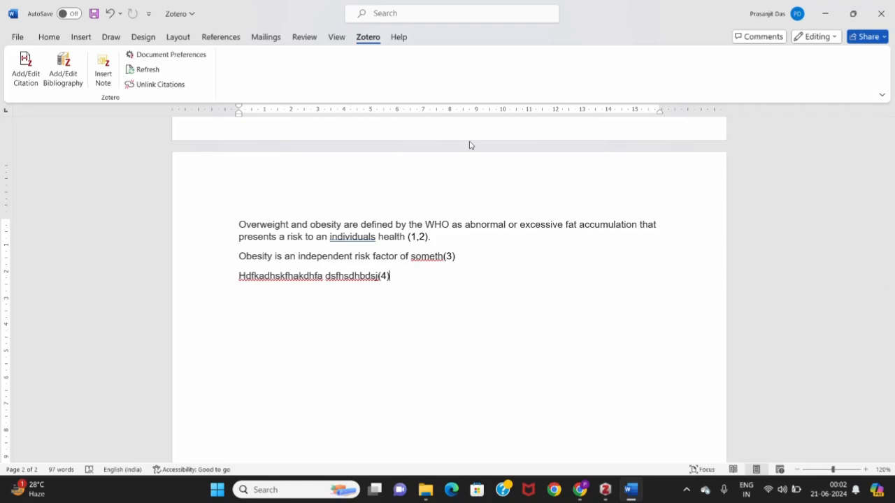
# - Delete the citation at the end of the filler line
pyautogui.hotkey('shift', 'Left')
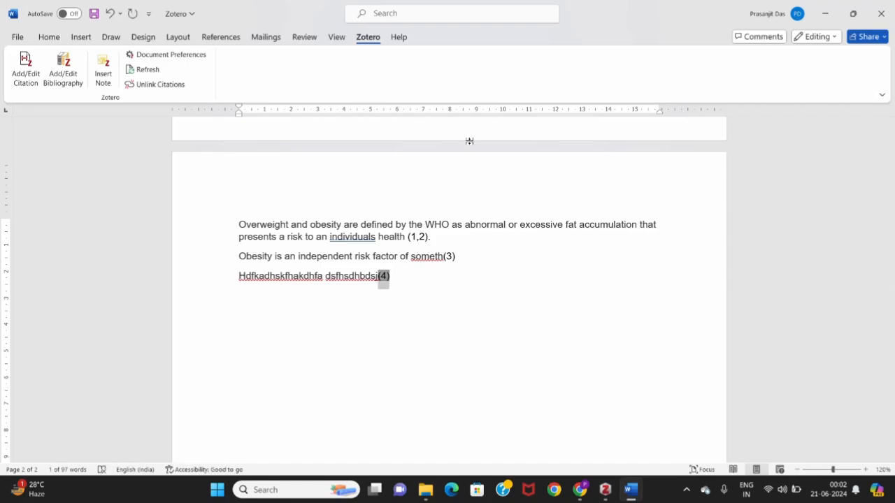
pyautogui.press('Delete')
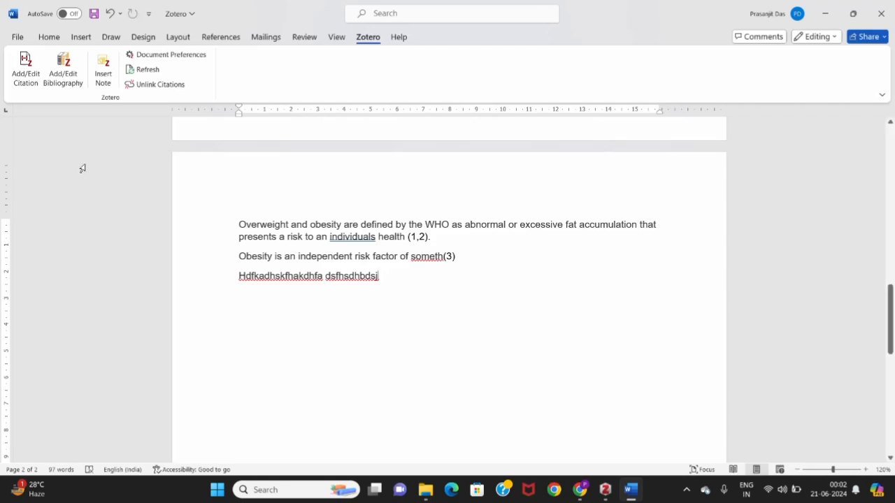
# - Cite "Obesity Phenotypes, Diabetes, and Cardiovascular Diseases" after the filler line, picking it from the 1. obesity collection in Zotero's Classic View
pyautogui.click(29, 83)
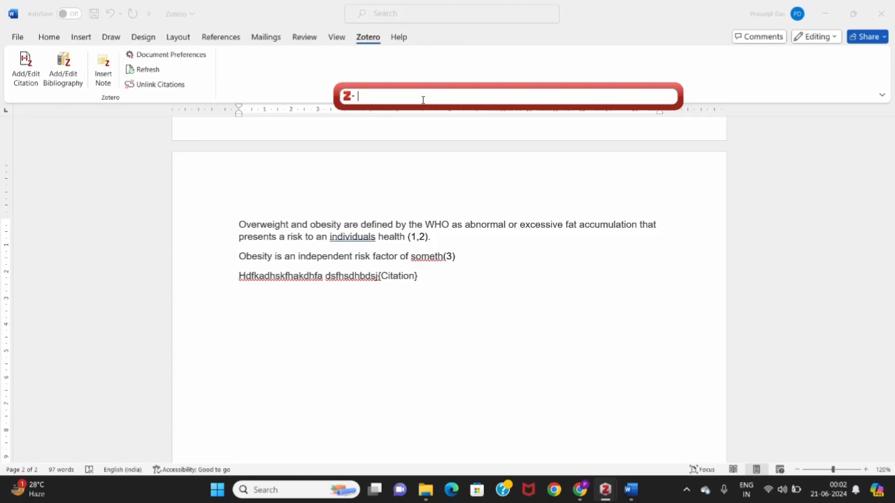
pyautogui.click(350, 99)
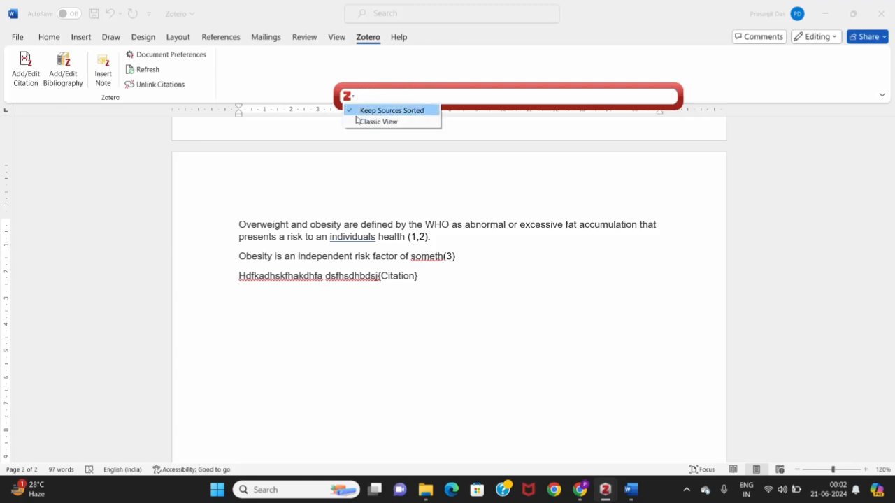
pyautogui.click(362, 122)
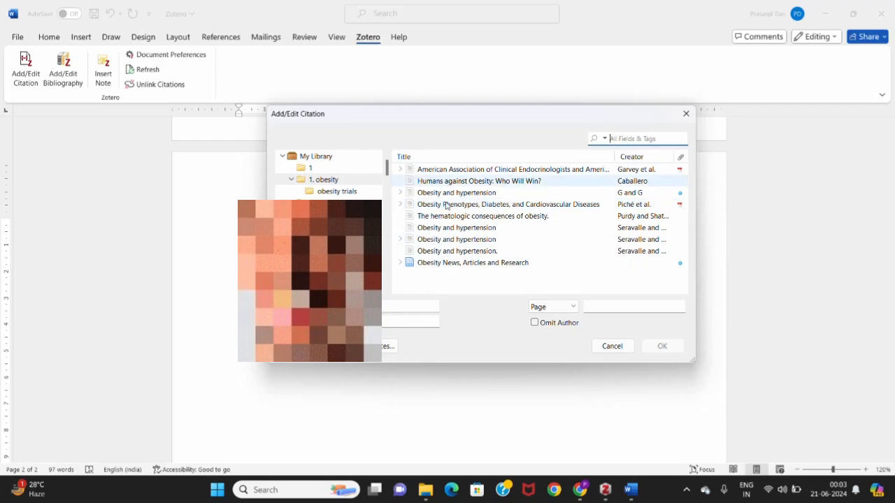
pyautogui.click(599, 207)
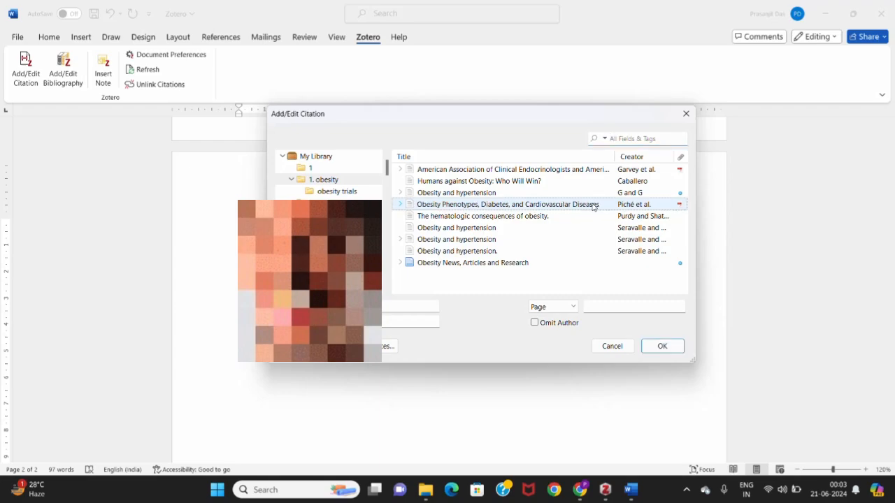
pyautogui.click(663, 346)
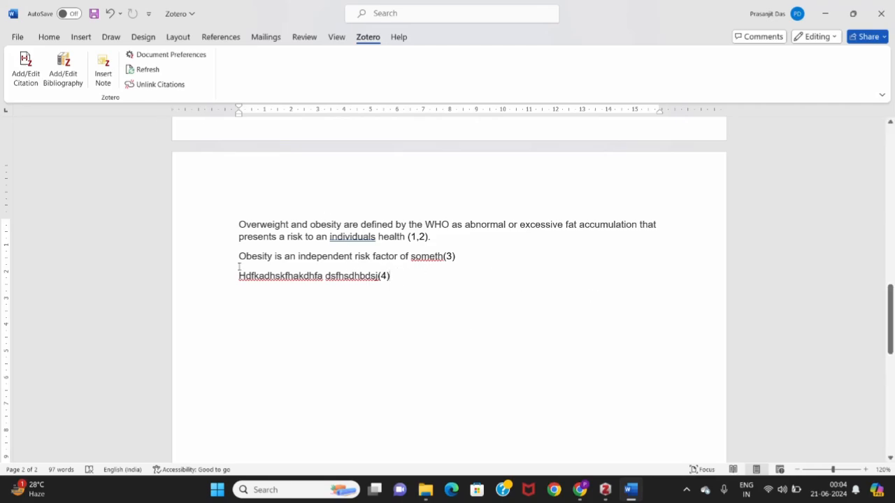
pyautogui.click(30, 66)
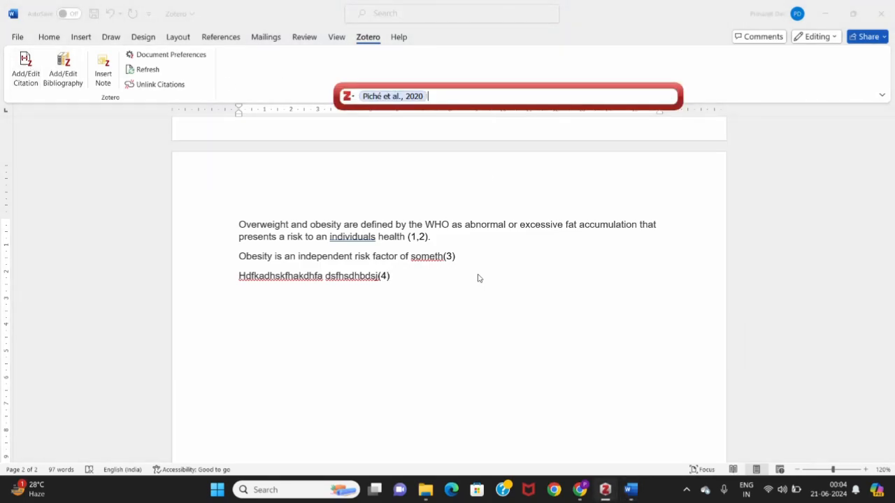
pyautogui.press('Return')
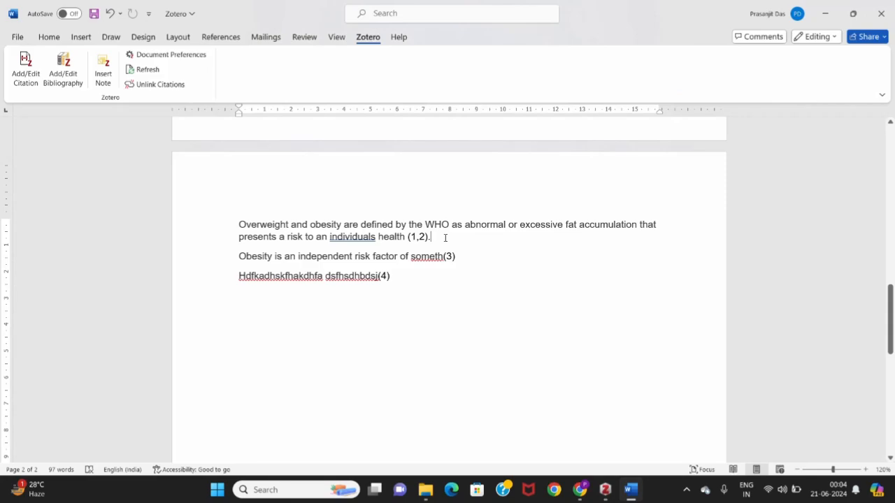
# - Add the filler text "dfgdfhfghdfb" after the first paragraph and cite "The hematologic consequences of obesity." there using Classic View
pyautogui.write('dfgdfhfghdfb')
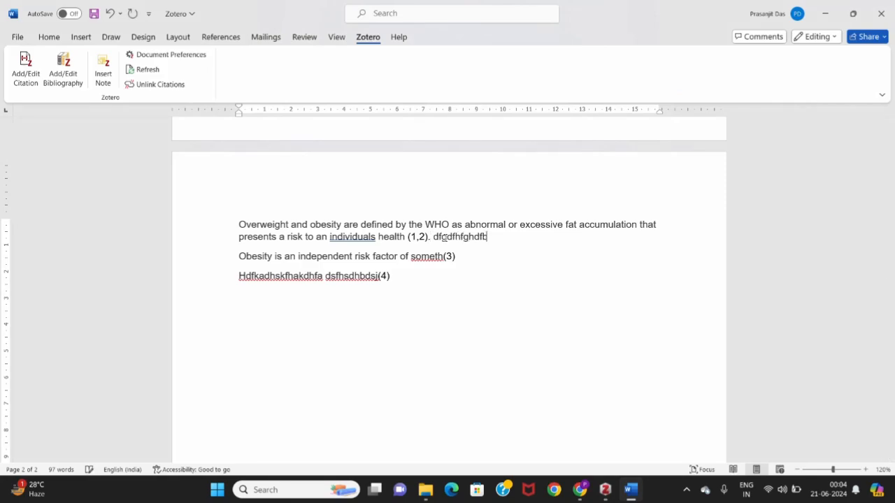
pyautogui.click(26, 73)
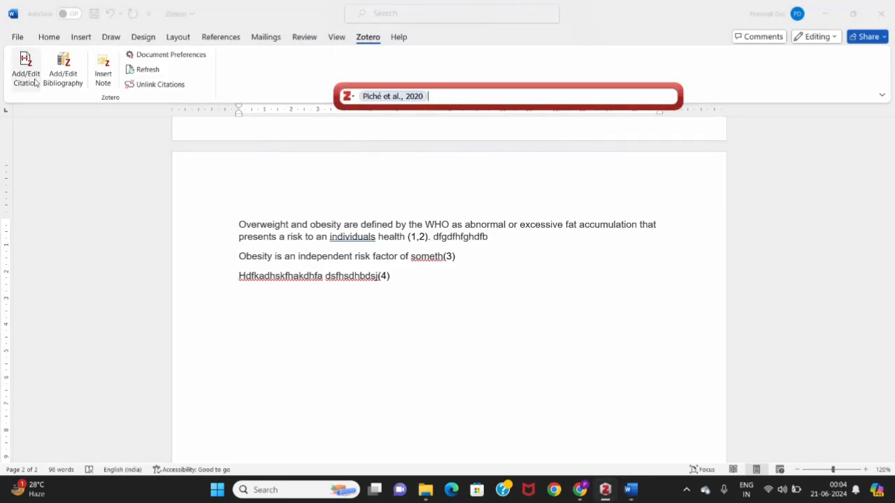
pyautogui.press('BackSpace')
pyautogui.click(348, 96)
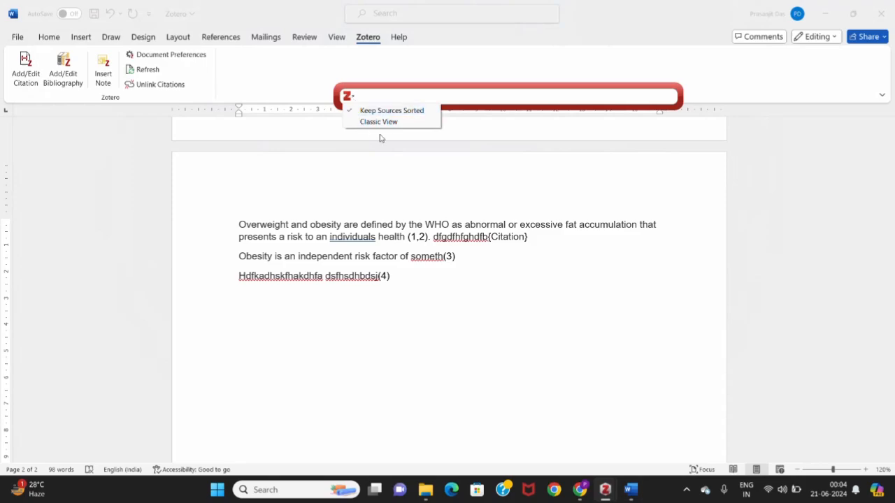
pyautogui.click(378, 121)
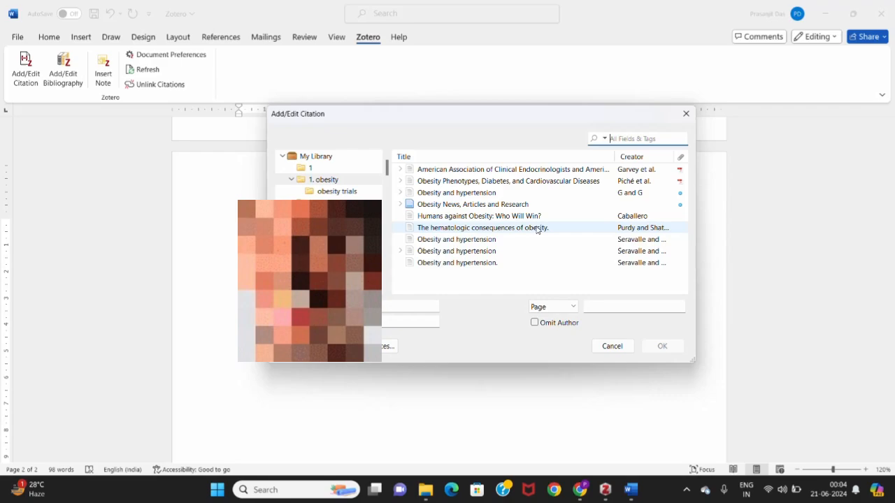
pyautogui.click(575, 229)
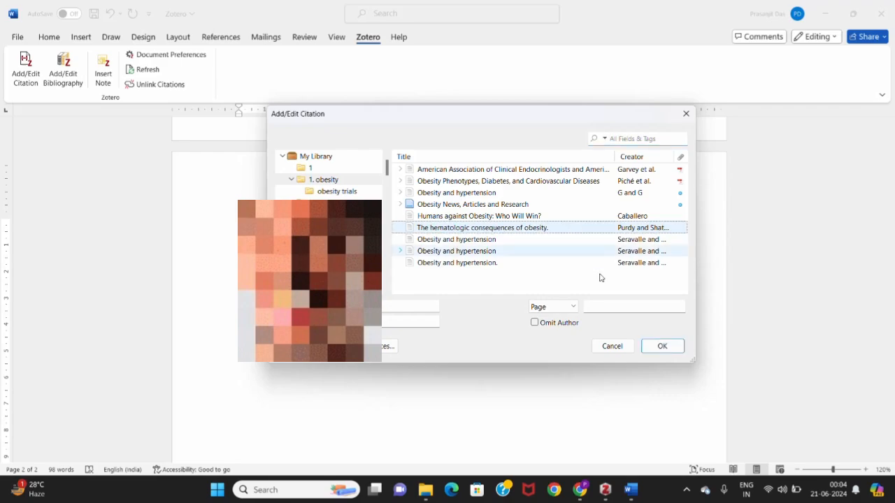
pyautogui.click(662, 347)
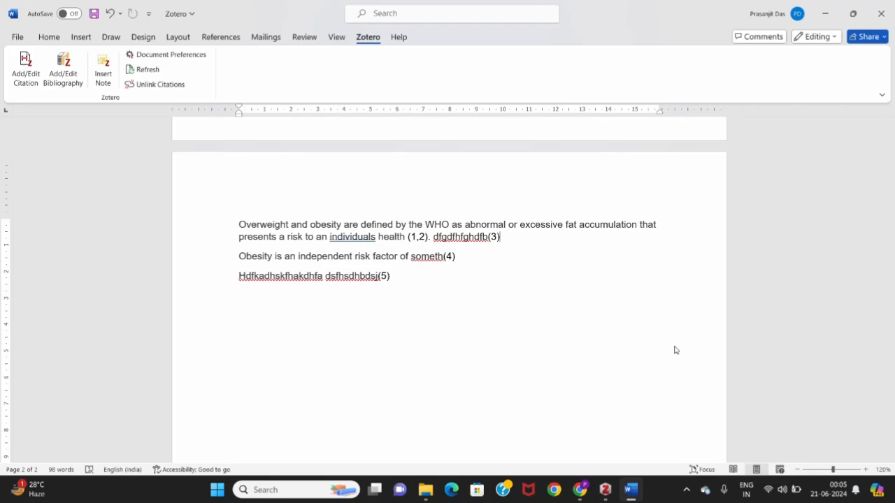
pyautogui.click(32, 74)
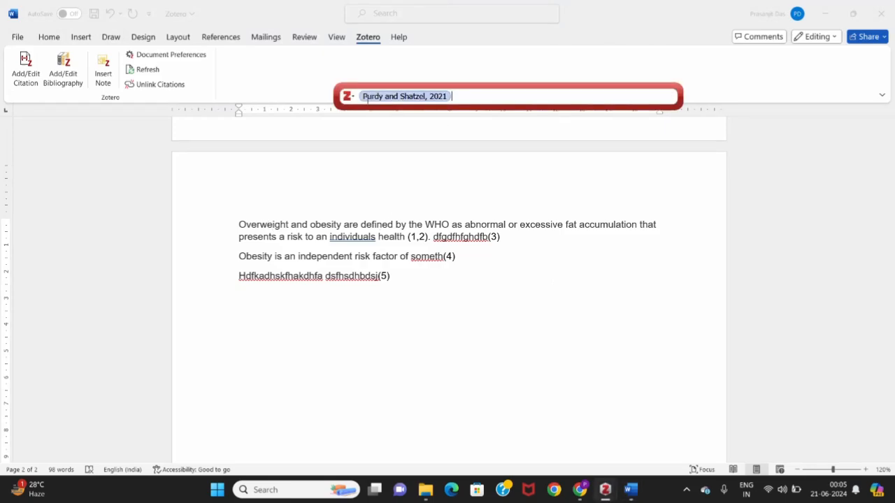
pyautogui.click(347, 95)
pyautogui.press('Escape')
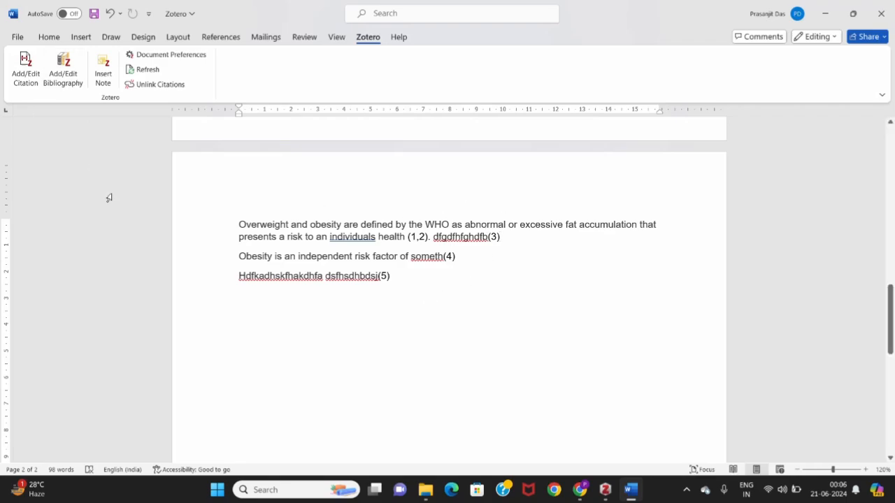
# - Insert the Zotero bibliography on a new line below the "Hdfkadhskfhakdhfa dsfhsdhbdsj" filler line
pyautogui.click(405, 275)
pyautogui.press('Return')
pyautogui.click(61, 81)
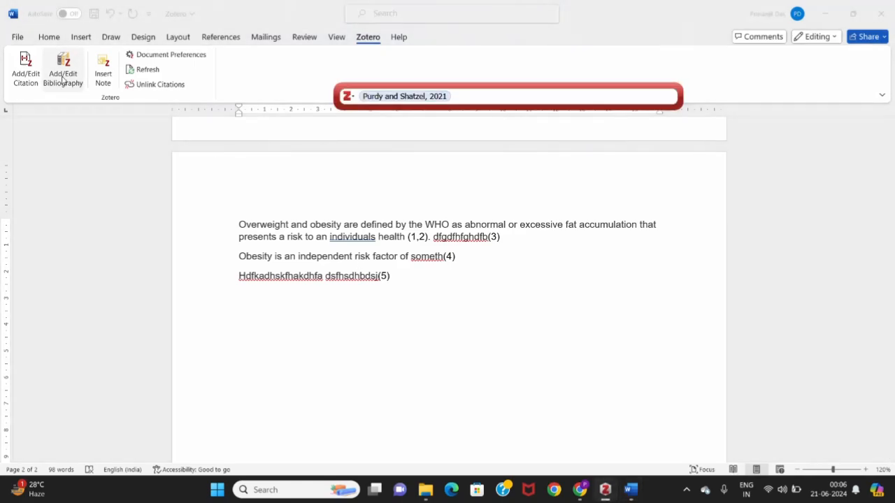
pyautogui.click(259, 299)
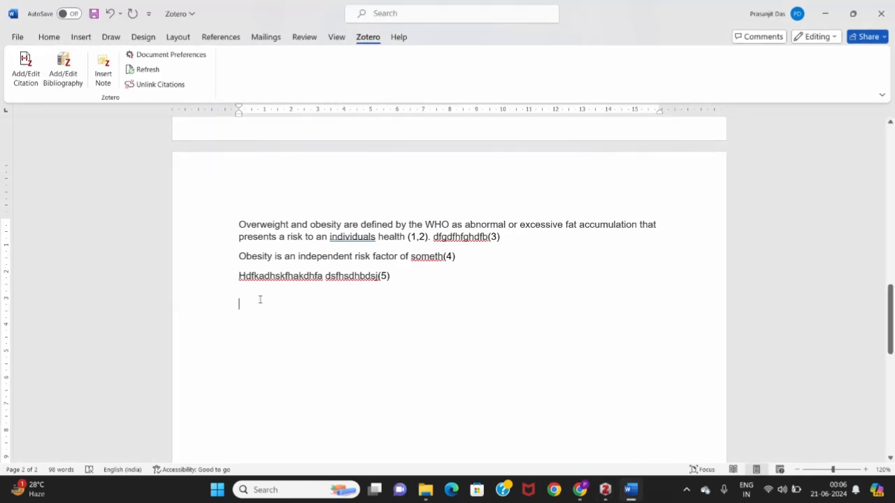
pyautogui.click(61, 81)
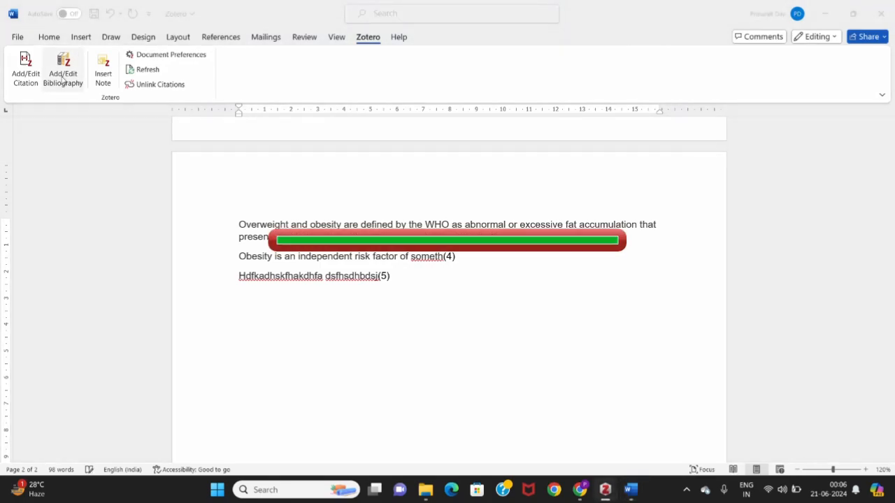
# - Examine the numbered bibliography entries and compare them with the in-text citations above
pyautogui.scroll(-2, 294, 287)
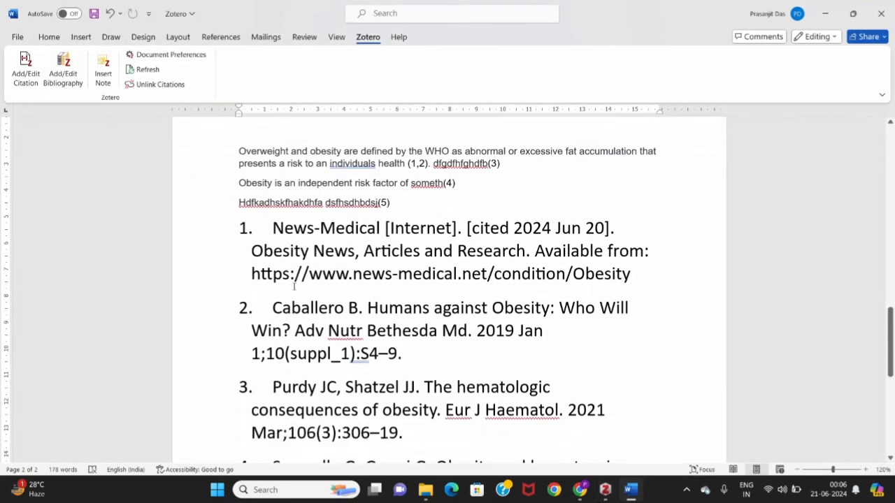
pyautogui.scroll(-9, 294, 287)
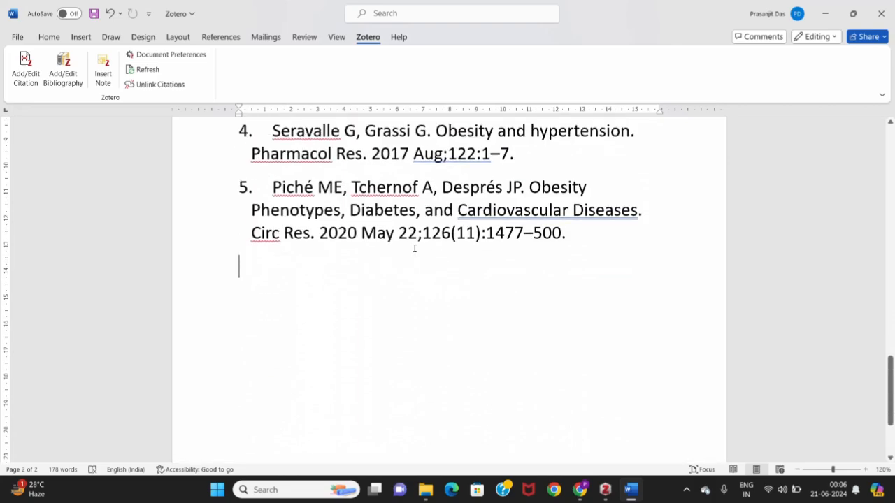
pyautogui.scroll(10, 414, 248)
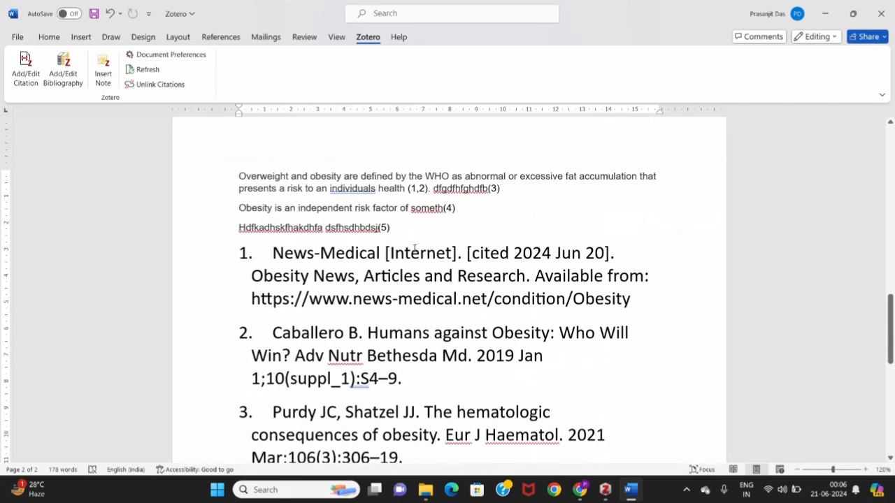
pyautogui.scroll(-4, 415, 248)
pyautogui.scroll(2, 415, 249)
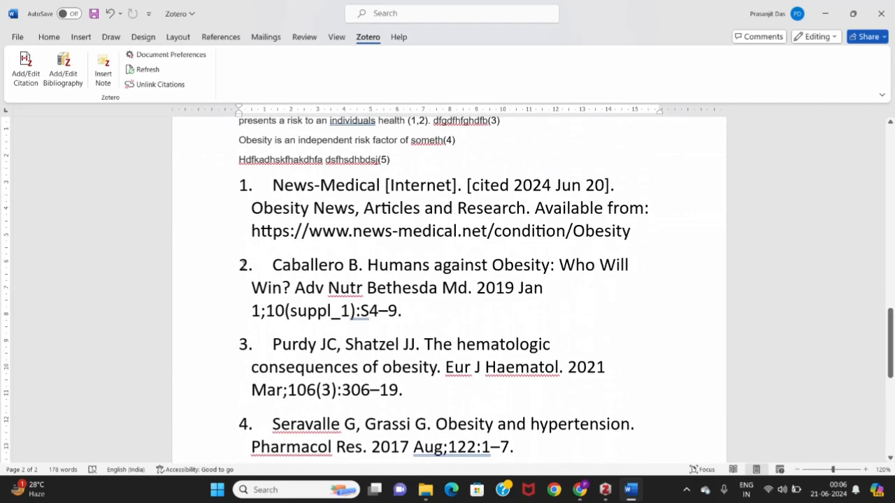
pyautogui.scroll(1, 422, 174)
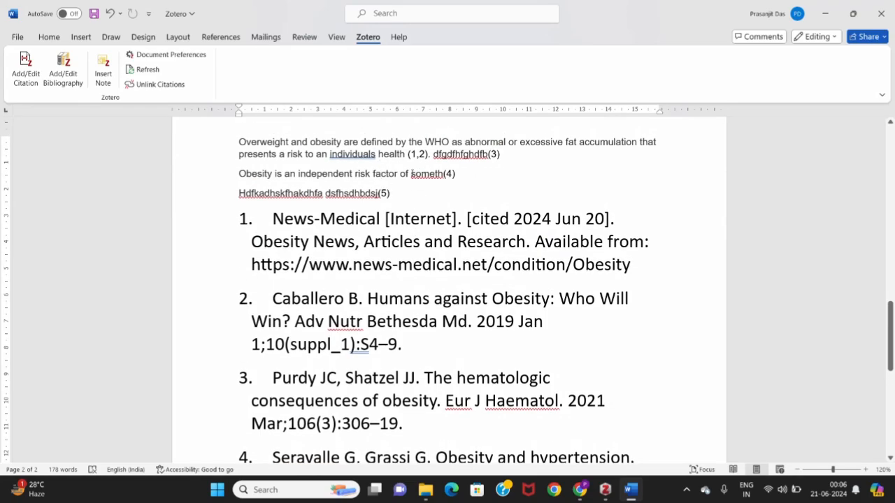
pyautogui.scroll(-5, 382, 218)
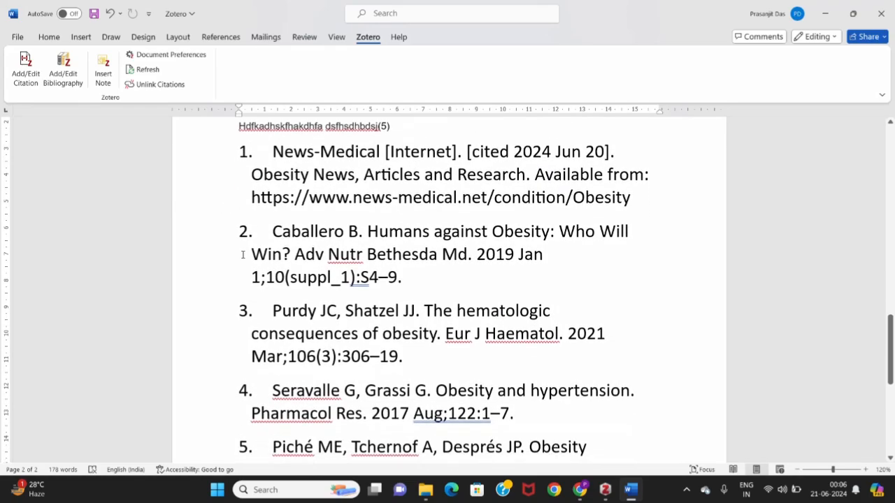
pyautogui.scroll(-3, 250, 306)
pyautogui.scroll(1, 381, 294)
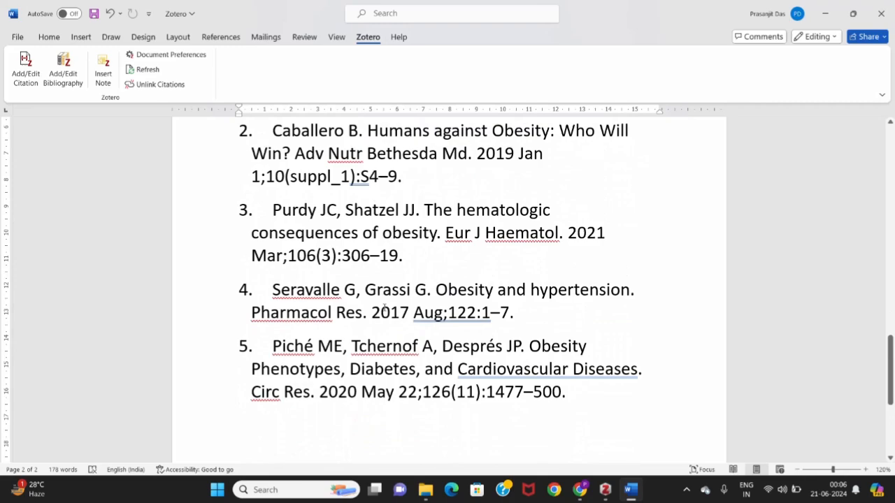
pyautogui.scroll(1, 390, 322)
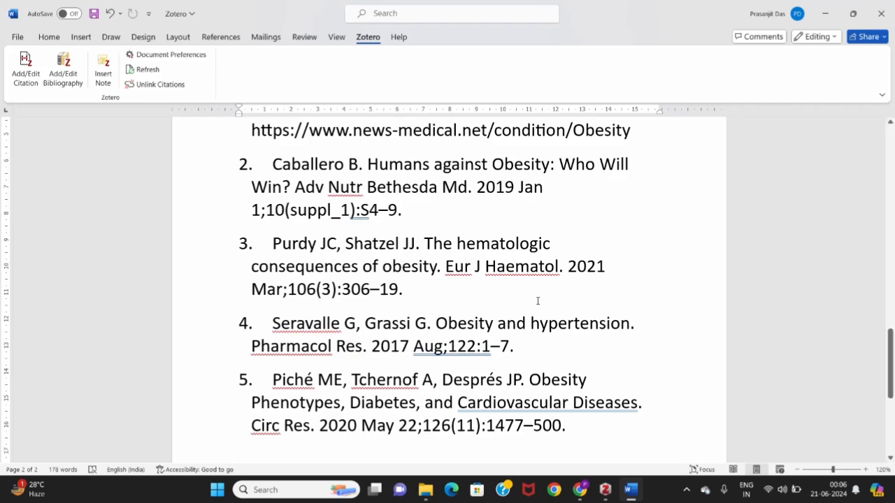
pyautogui.scroll(4, 503, 308)
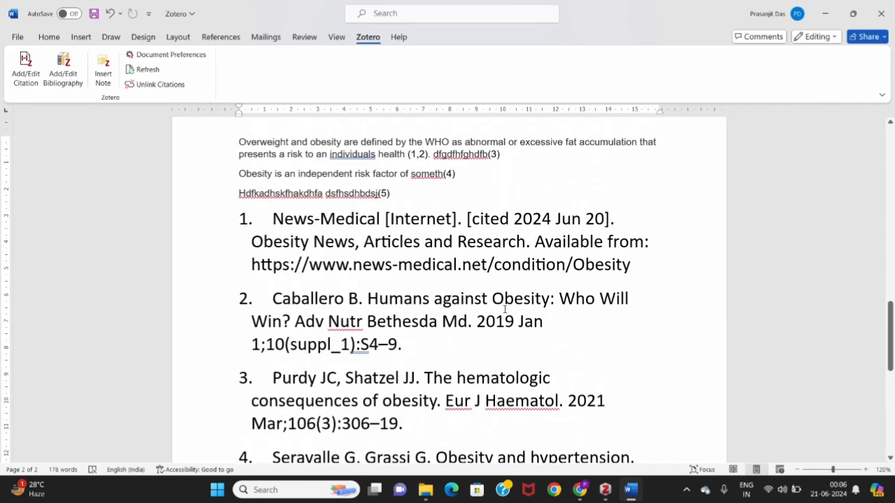
pyautogui.scroll(3, 505, 309)
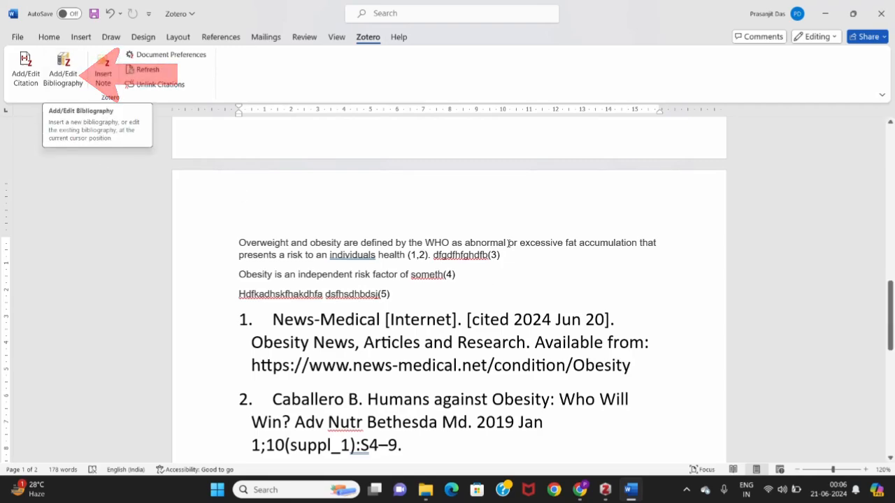
# - Add the filler text "gfasgdfjasdjgsj" after citation (5) at the end of the last line above the bibliography
pyautogui.click(402, 294)
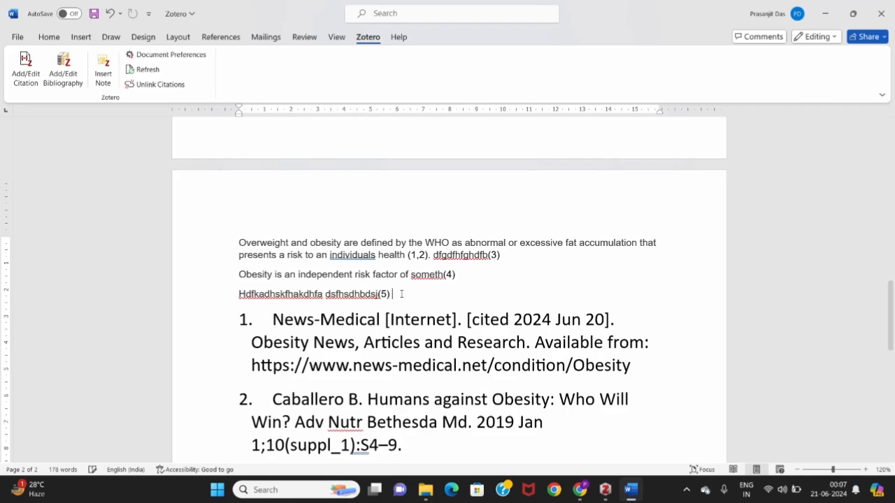
pyautogui.write('gfasgdfjasdjgsj')
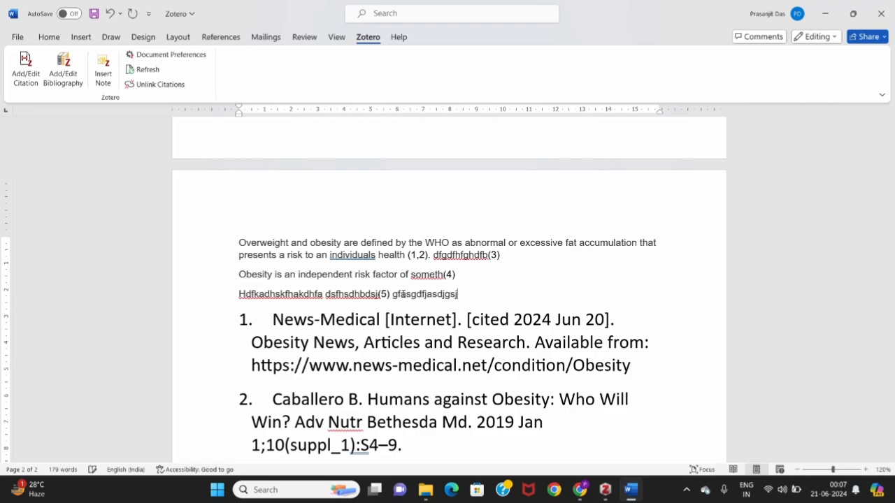
# - Switch to the PubMed results in Chrome and copy PMID 15245383 of "Obesity as a disease: no lightweight matter."
pyautogui.click(584, 491)
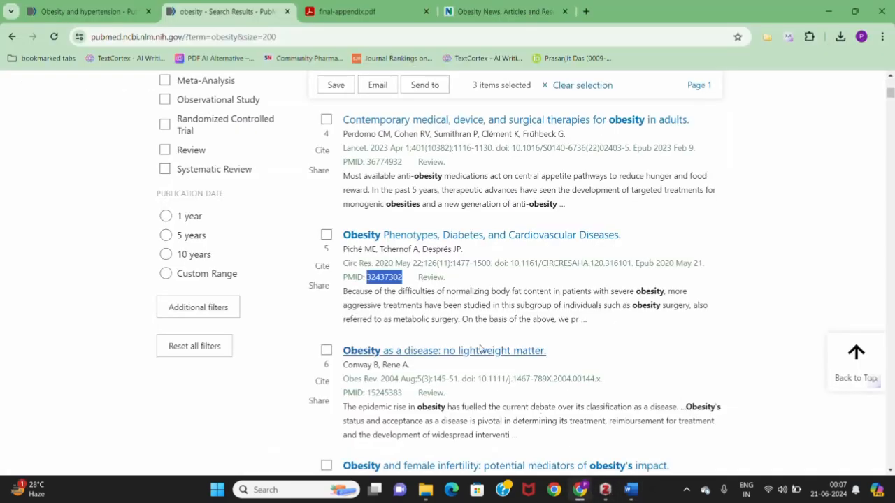
pyautogui.scroll(-1, 383, 300)
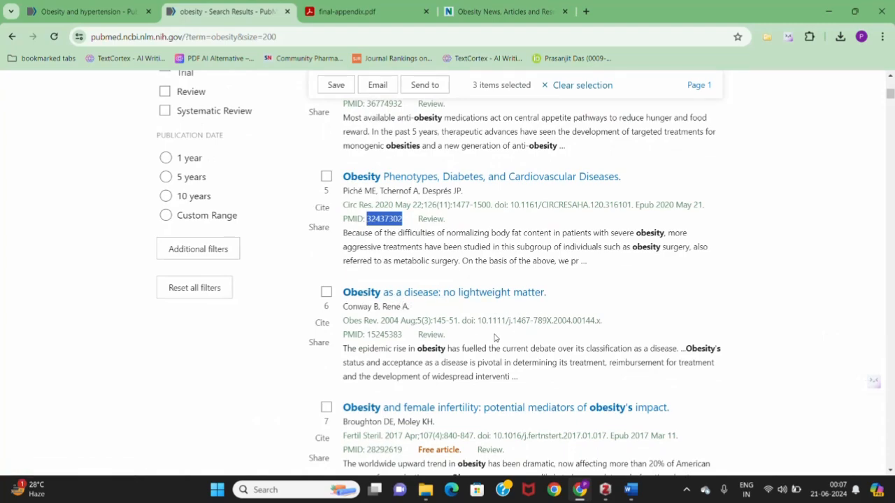
pyautogui.click(453, 338)
pyautogui.moveTo(410, 335); pyautogui.dragTo(365, 335)
pyautogui.hotkey('ctrl', 'c')
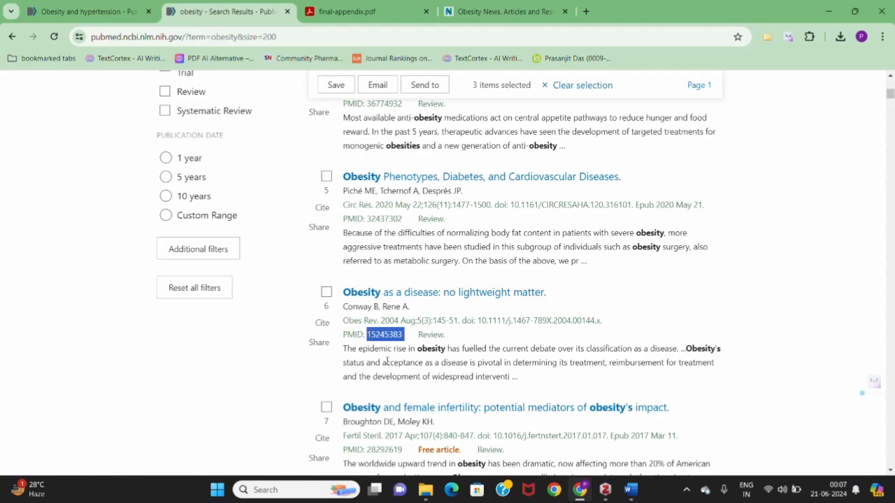
# - Switch to Zotero and add the item with the copied PMID 15245383 to the "1. obesity" collection by identifier
pyautogui.click(605, 490)
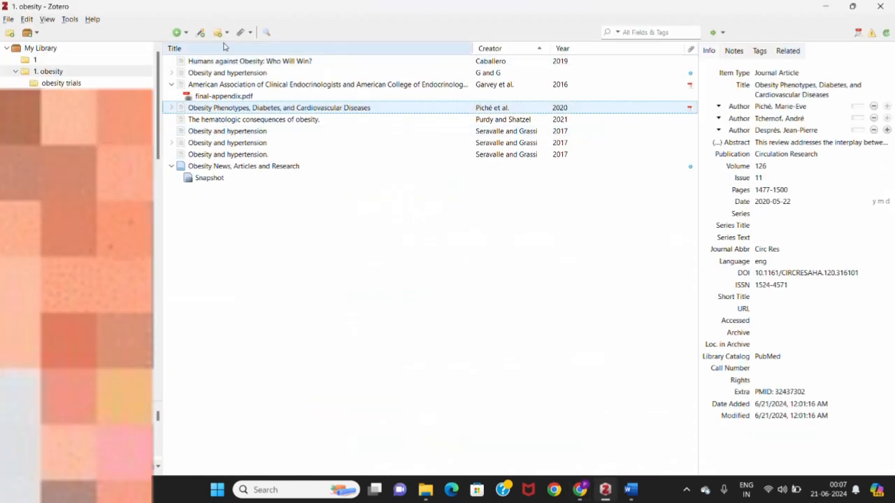
pyautogui.click(200, 33)
pyautogui.hotkey('ctrl', 'v')
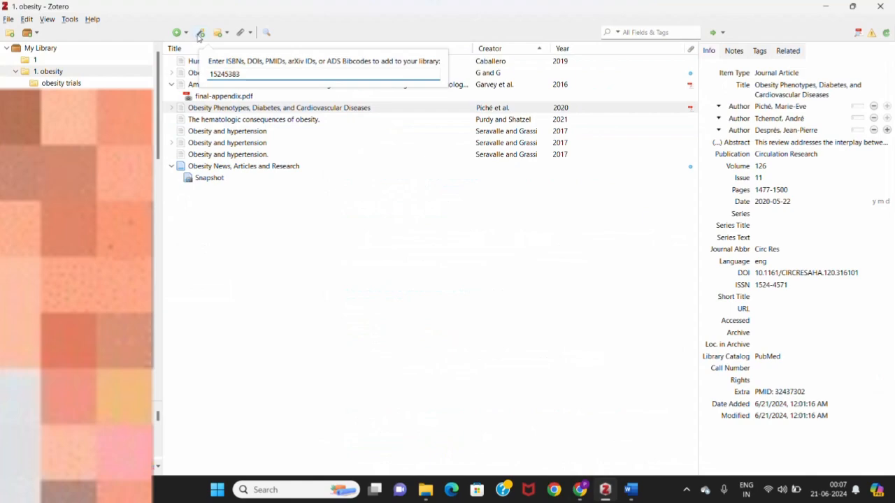
pyautogui.press('Return')
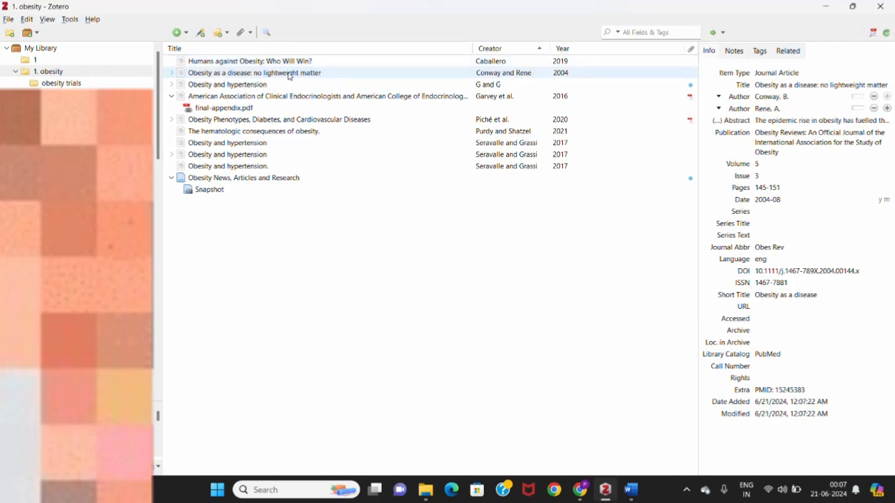
# - Copy the new item's title and cite "Obesity as a disease: no lightweight matter" in Word after the filler text "gfasgdfjasdjgsj"
pyautogui.click(334, 76)
pyautogui.click(790, 85)
pyautogui.hotkey('ctrl', 'c')
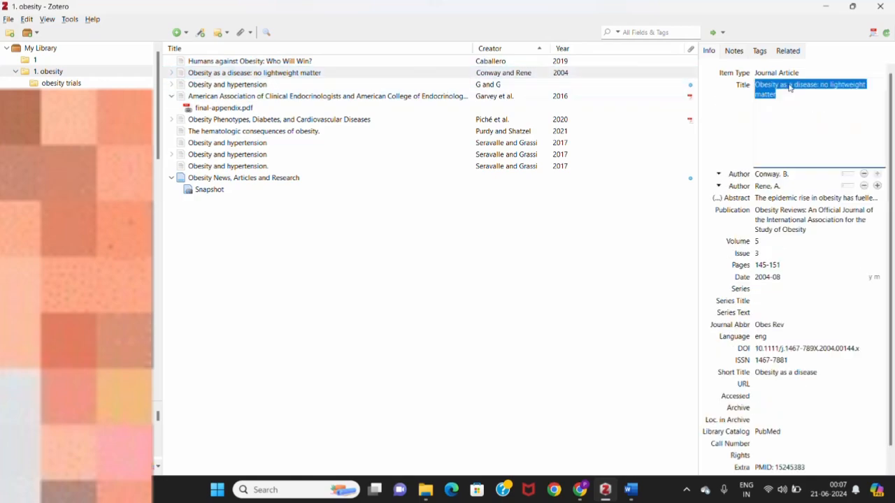
pyautogui.click(631, 489)
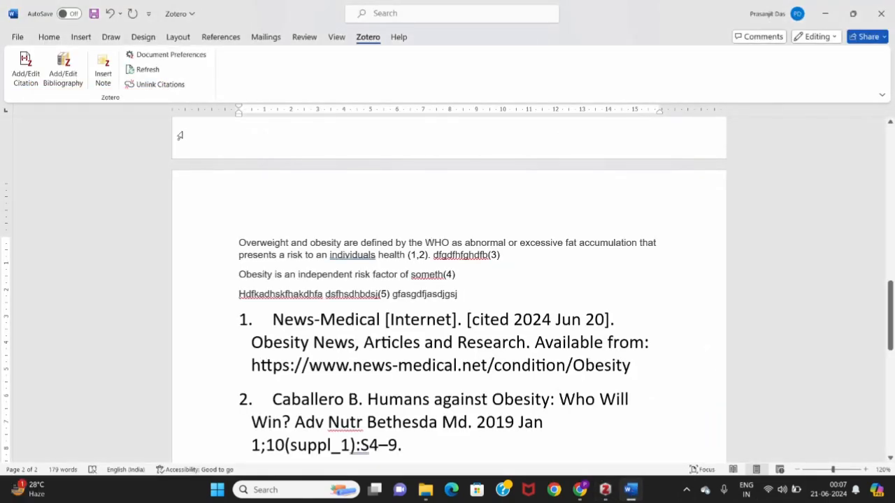
pyautogui.click(26, 81)
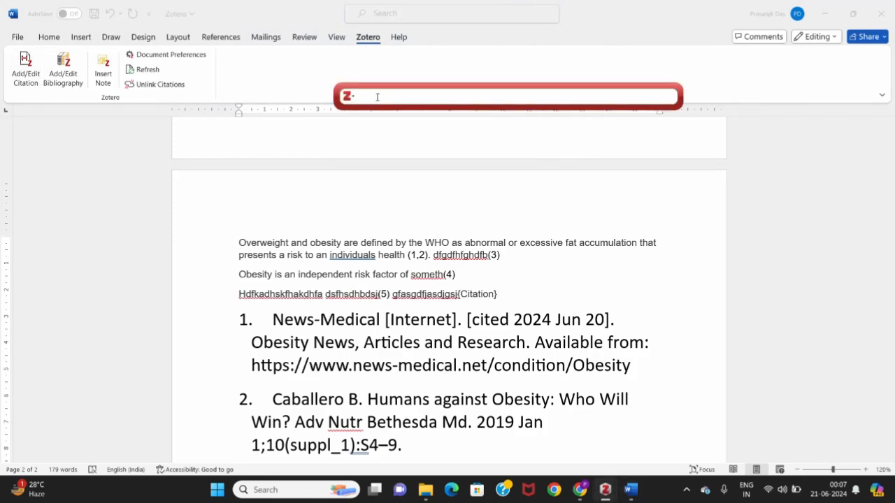
pyautogui.hotkey('ctrl', 'v')
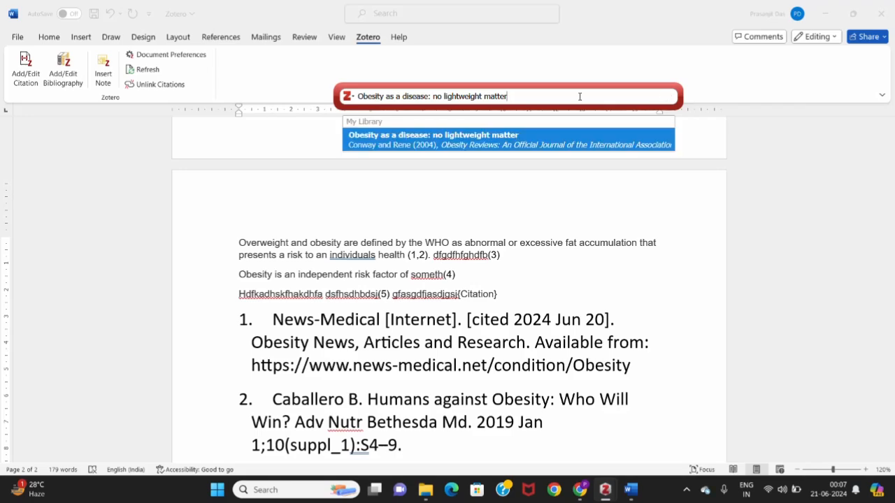
pyautogui.click(498, 145)
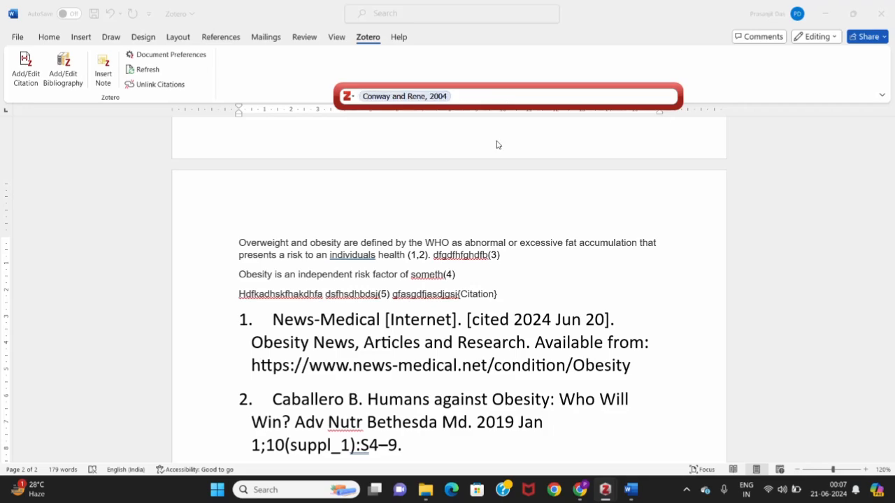
pyautogui.press('Return')
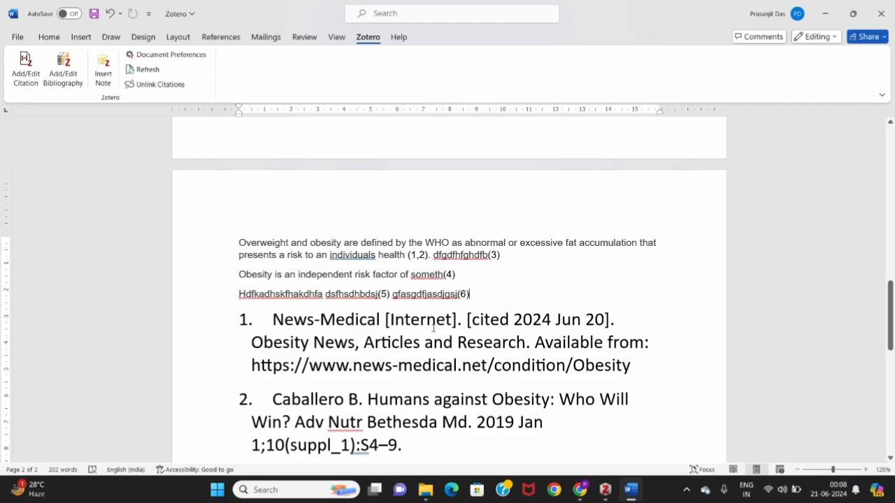
# - Check the bibliography's last entry, and delete citation (4) after "Obesity is an independent risk factor of someth"
pyautogui.scroll(-5, 448, 327)
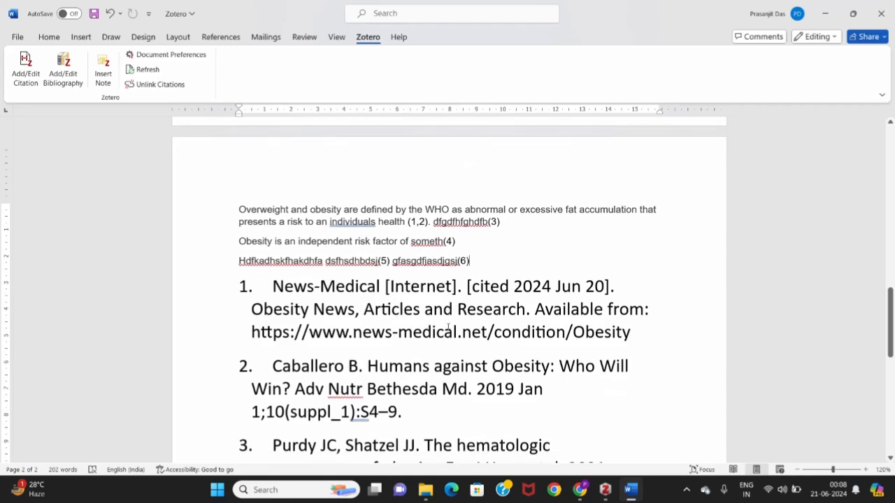
pyautogui.scroll(-4, 448, 327)
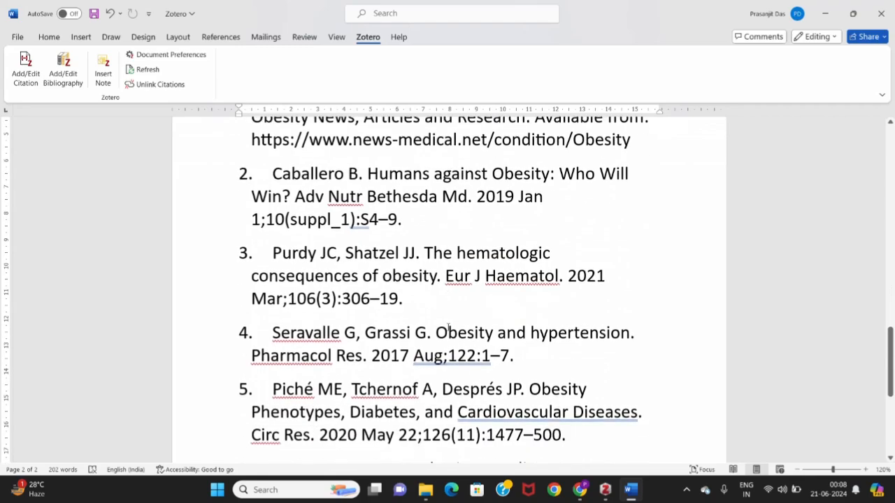
pyautogui.scroll(-2, 448, 327)
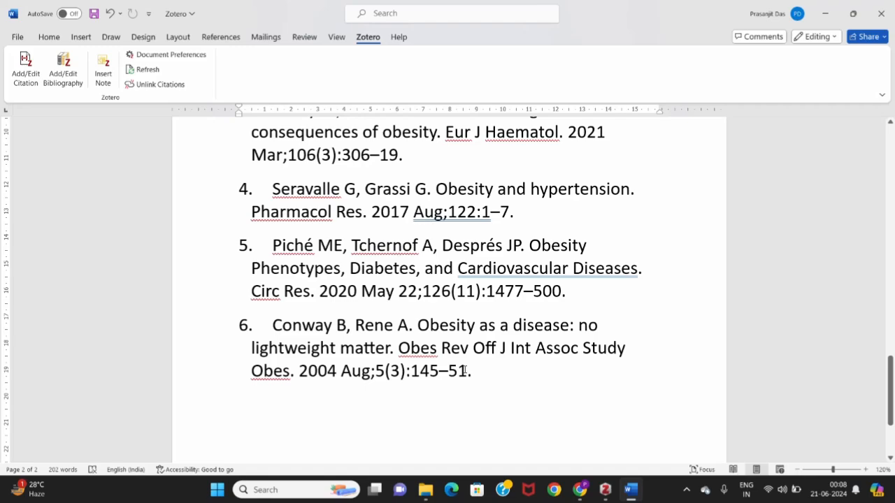
pyautogui.scroll(3, 485, 365)
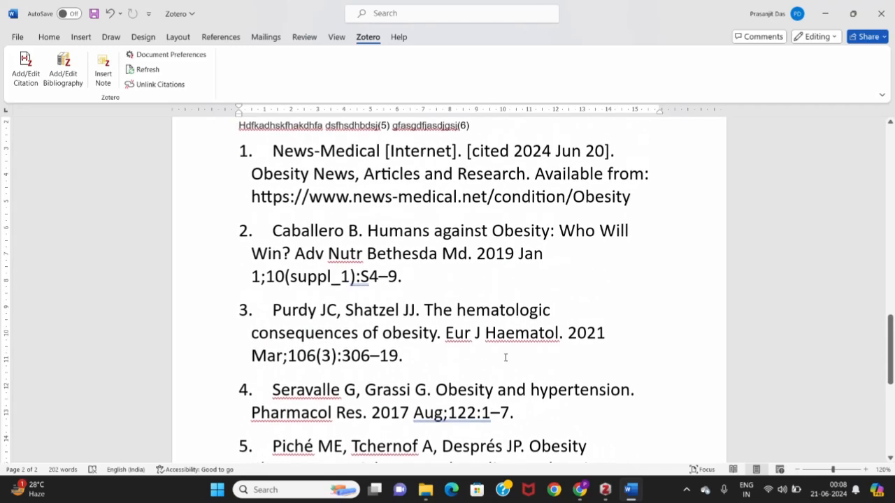
pyautogui.scroll(3, 505, 357)
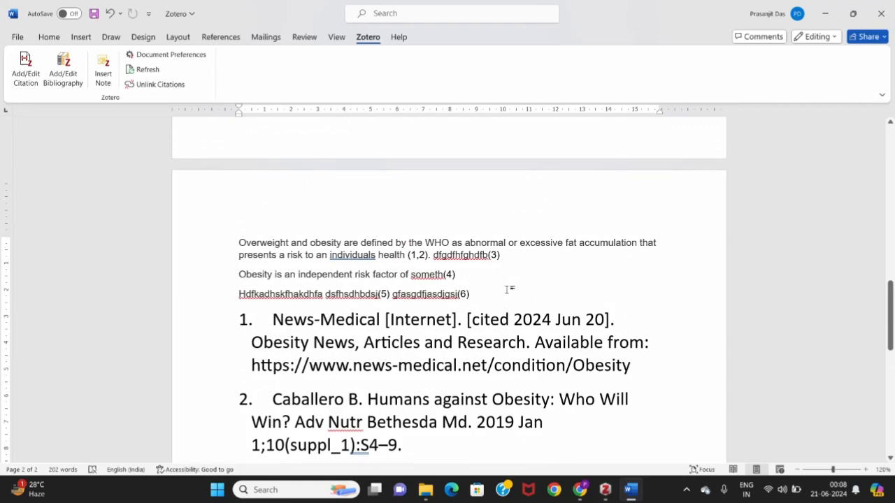
pyautogui.click(455, 279)
pyautogui.press('BackSpace')
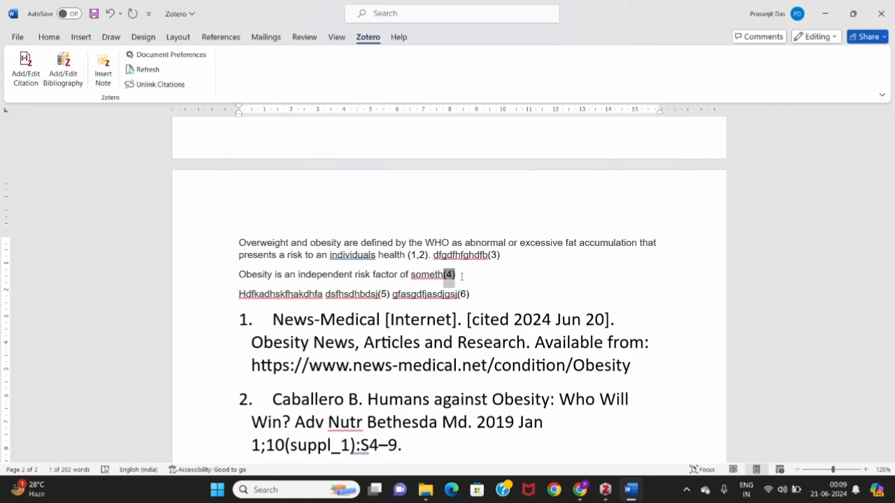
pyautogui.press('BackSpace')
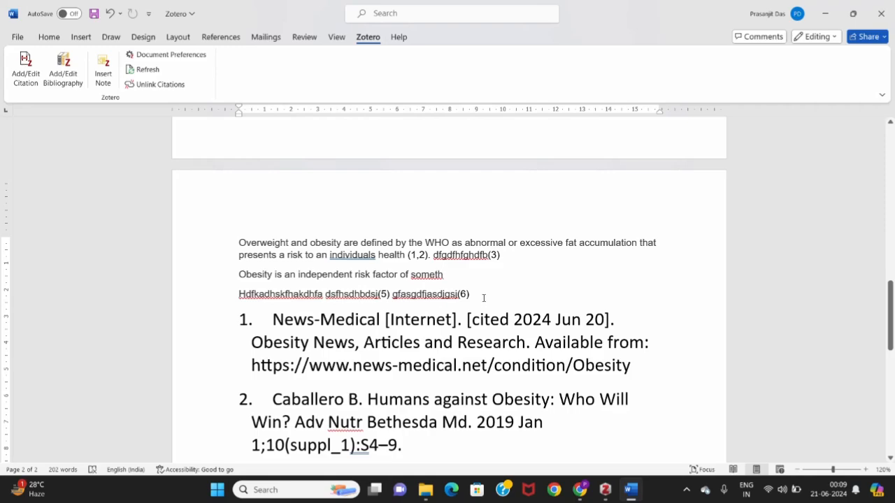
# - Reopen citation (5) after "dsfhsdhbdsj" in the Zotero citation editor and accept it unchanged to update the document's numbering
pyautogui.scroll(-3, 475, 305)
pyautogui.scroll(-4, 476, 305)
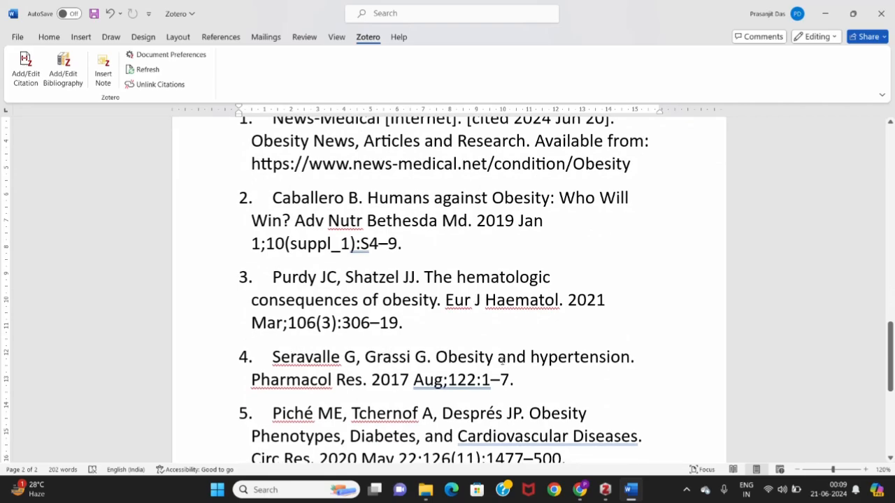
pyautogui.scroll(2, 565, 369)
pyautogui.scroll(4, 565, 369)
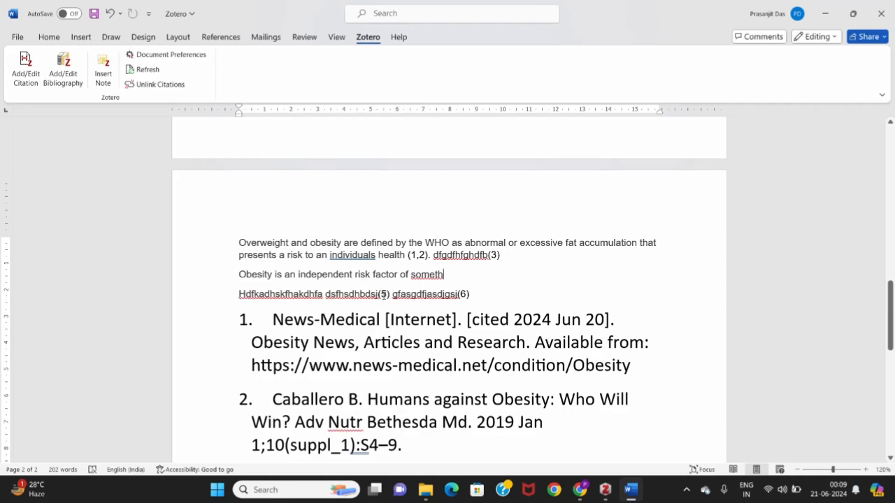
pyautogui.click(380, 293)
pyautogui.click(21, 79)
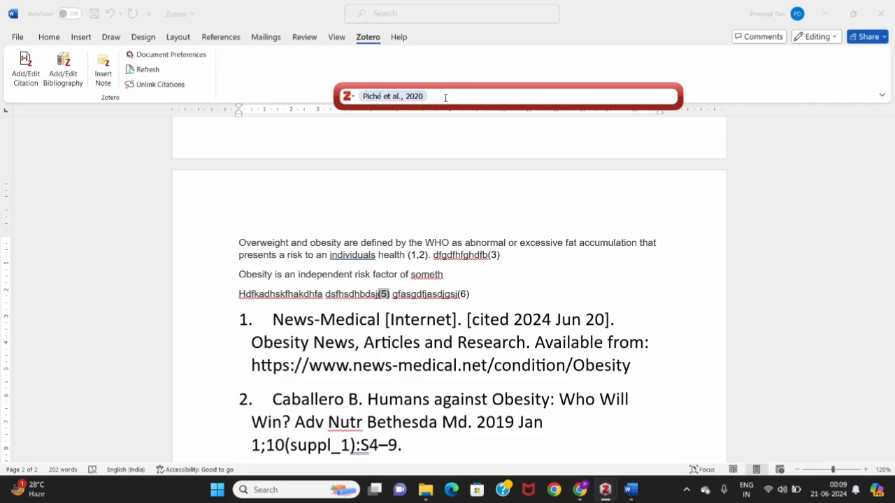
pyautogui.press('Return')
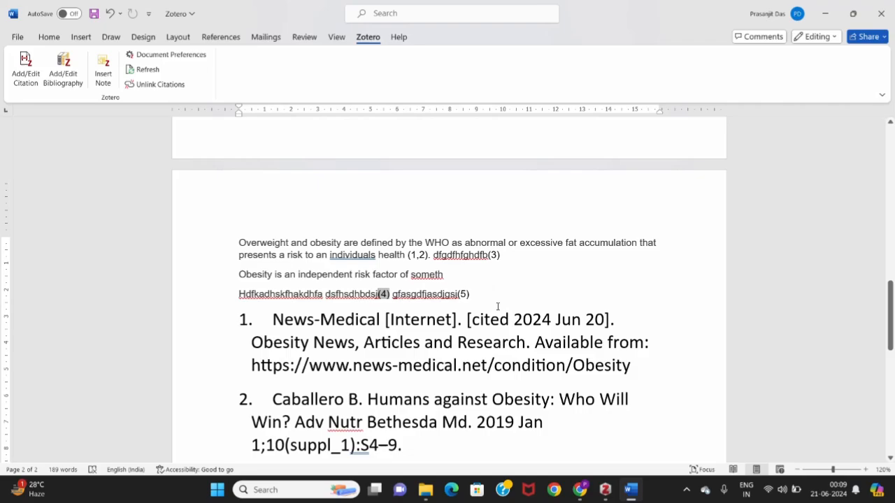
# - Examine the bibliography entries and compare their numbers with the in-text citations above
pyautogui.scroll(-4, 497, 307)
pyautogui.scroll(-4, 497, 307)
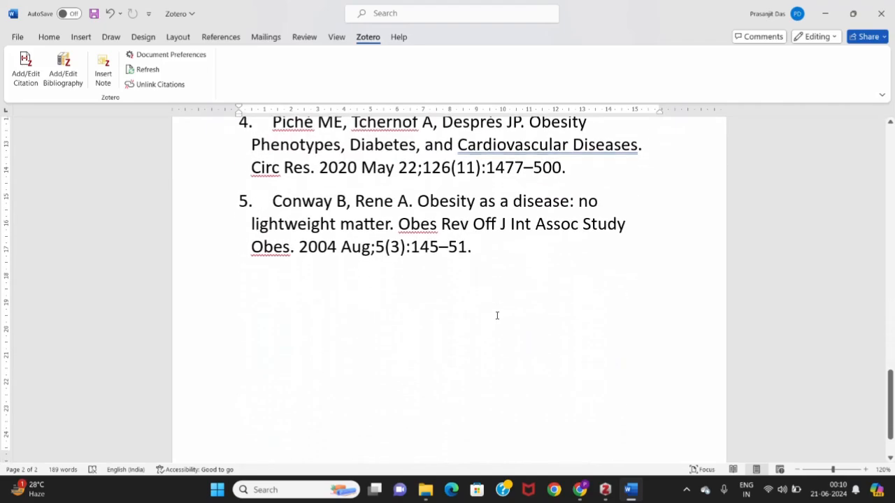
pyautogui.scroll(3, 497, 315)
pyautogui.scroll(5, 498, 315)
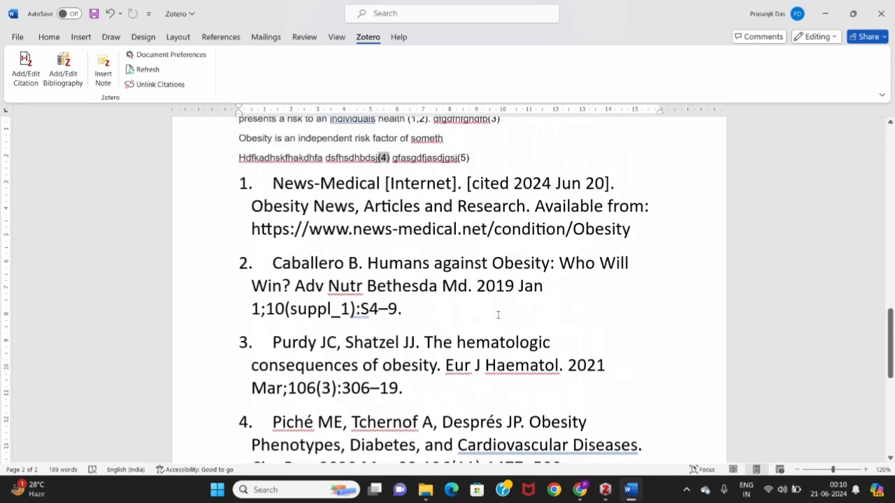
pyautogui.scroll(-1, 497, 316)
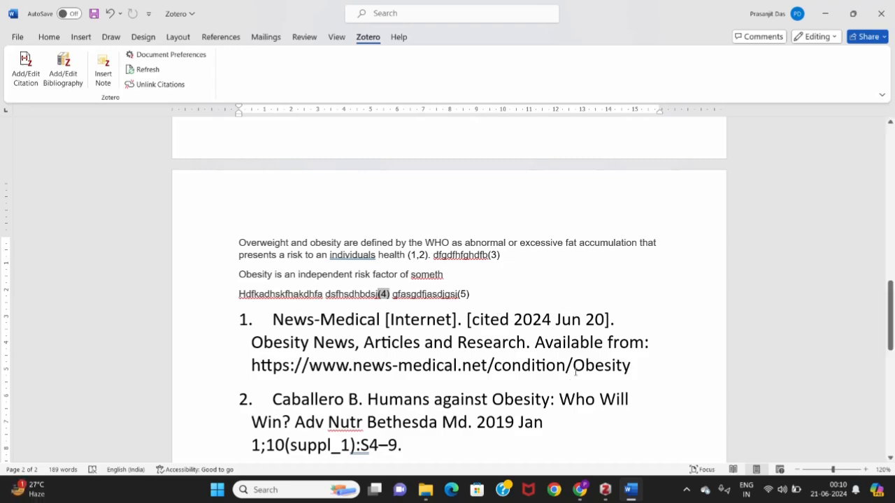
pyautogui.scroll(-2, 505, 322)
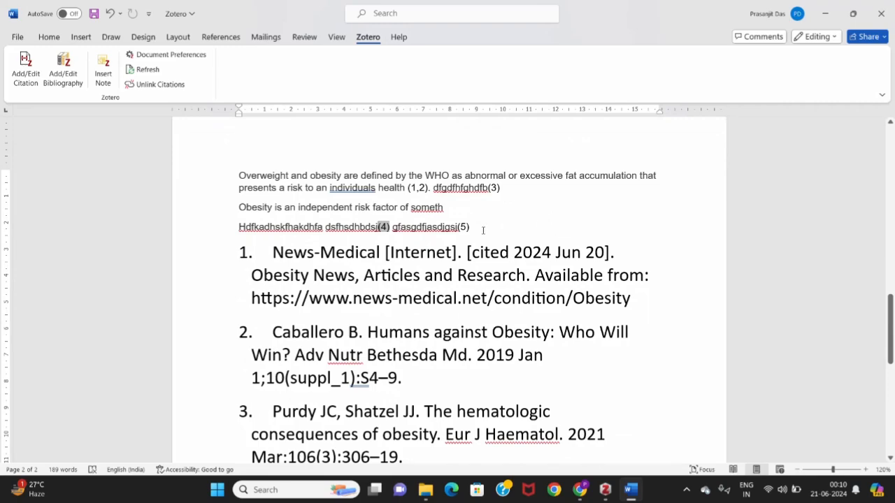
pyautogui.scroll(-1, 516, 252)
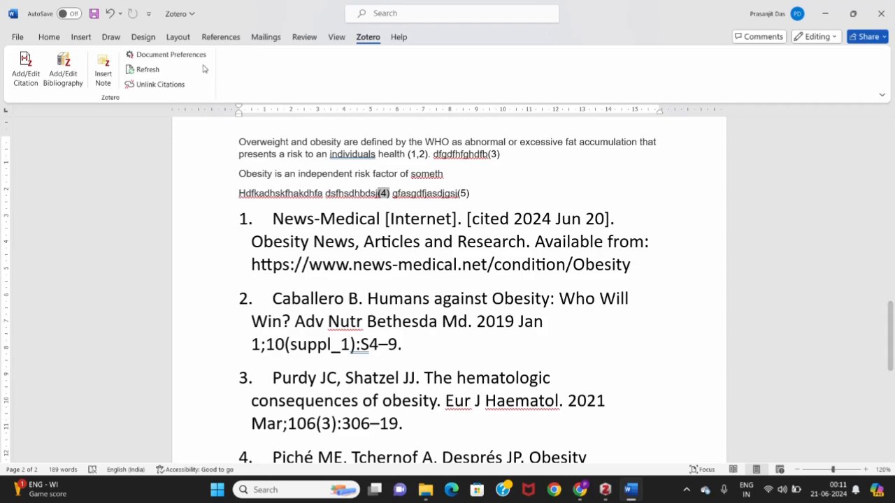
# - Change the document's Zotero citation style to American Psychological Association (APA) 7th edition and review the citations and bibliography
pyautogui.click(193, 58)
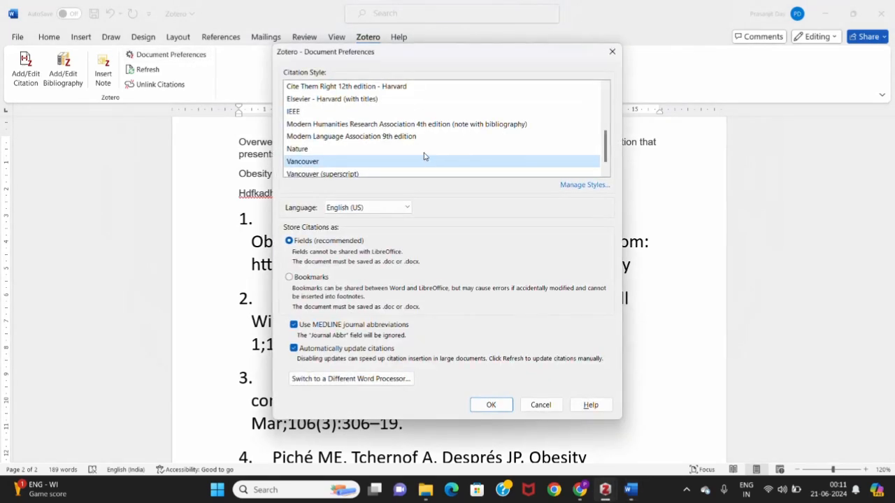
pyautogui.scroll(1, 424, 155)
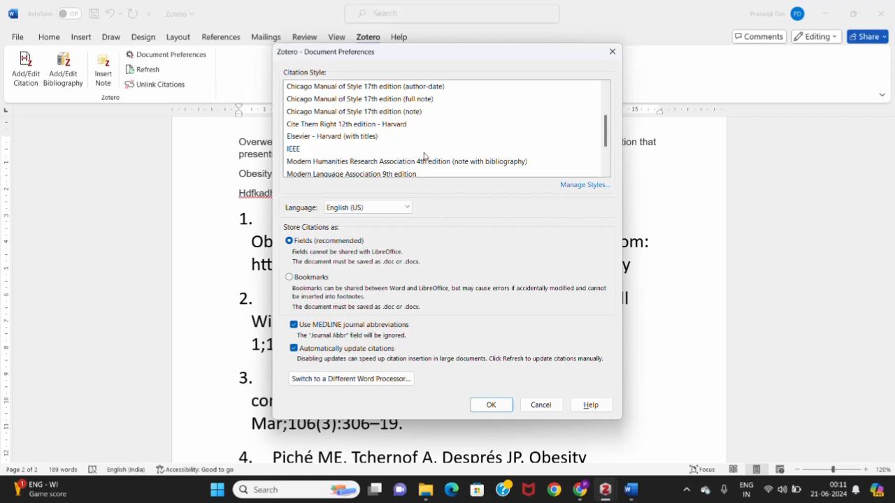
pyautogui.scroll(1, 424, 156)
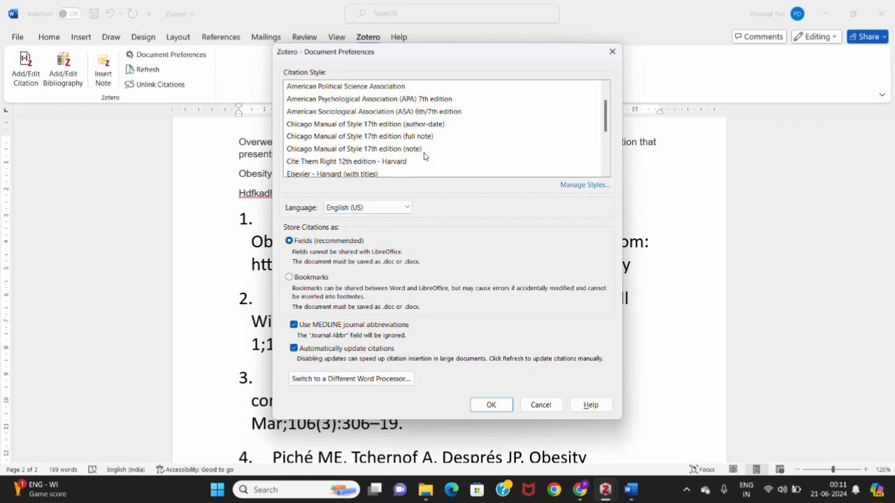
pyautogui.click(396, 100)
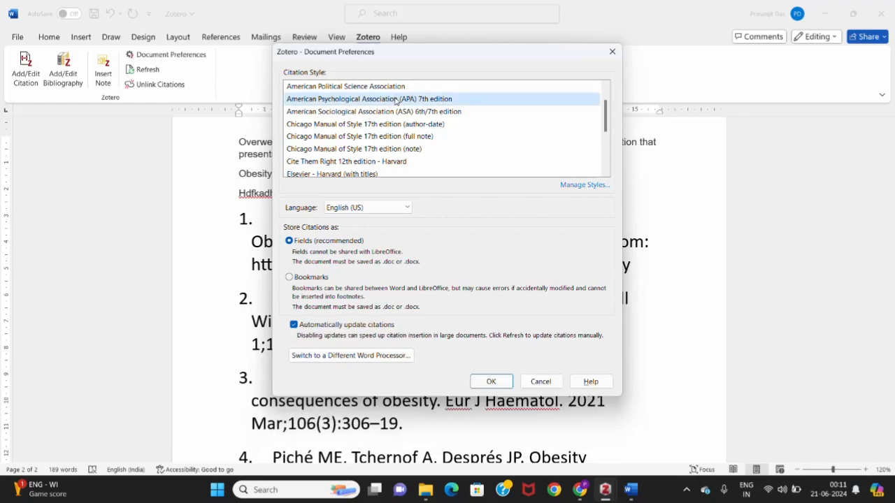
pyautogui.click(502, 384)
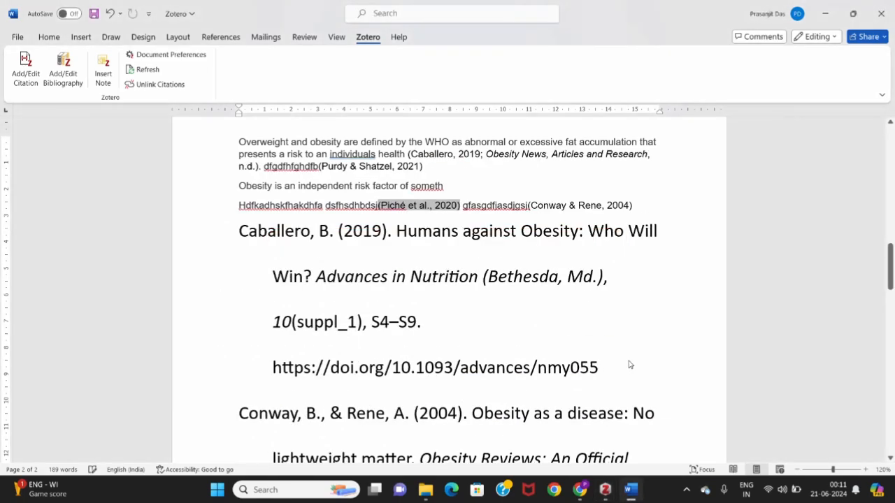
pyautogui.scroll(1, 343, 251)
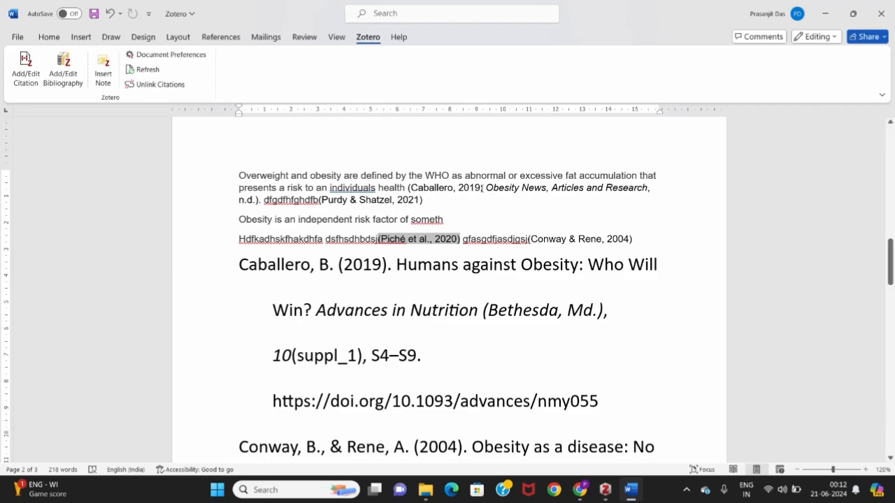
pyautogui.scroll(-5, 451, 255)
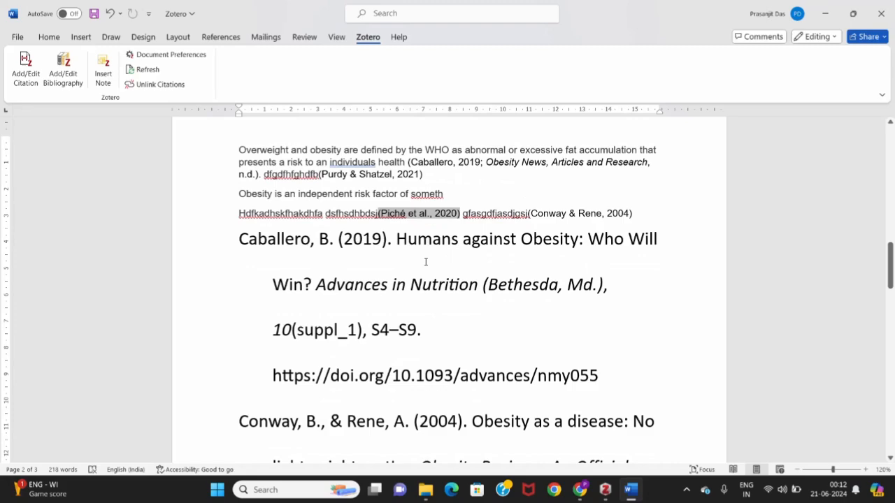
# - Change the document's Zotero citation style to Vancouver
pyautogui.scroll(-5, 325, 311)
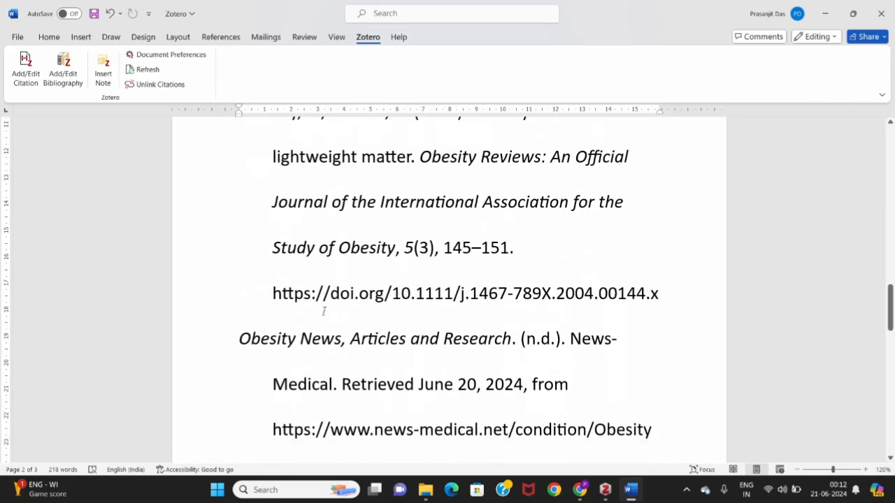
pyautogui.scroll(-4, 369, 263)
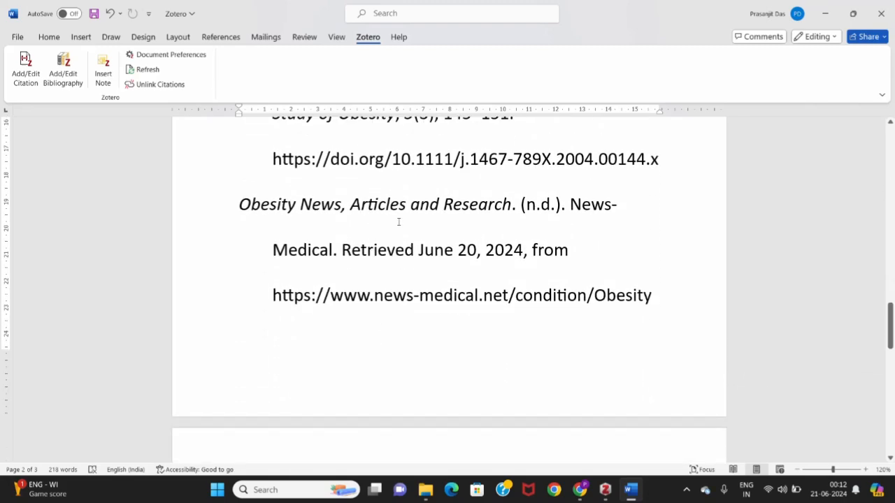
pyautogui.scroll(-4, 400, 322)
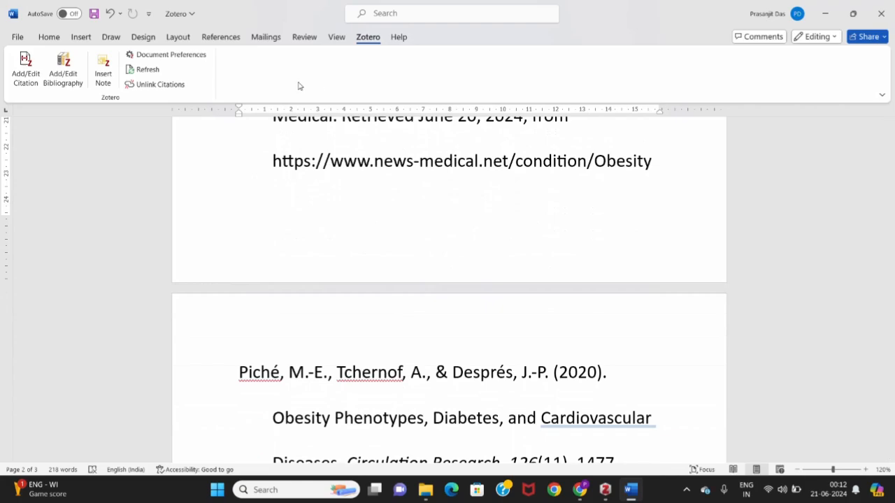
pyautogui.scroll(5, 446, 214)
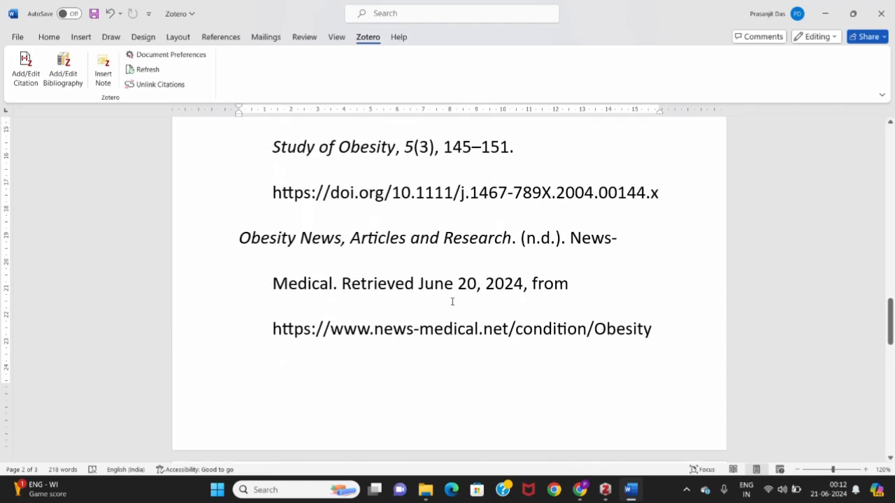
pyautogui.scroll(5, 413, 276)
pyautogui.scroll(4, 408, 279)
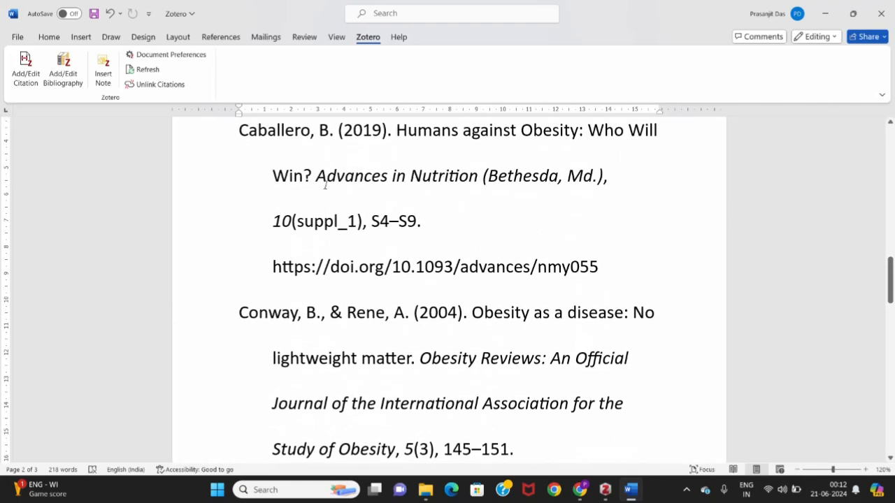
pyautogui.click(187, 60)
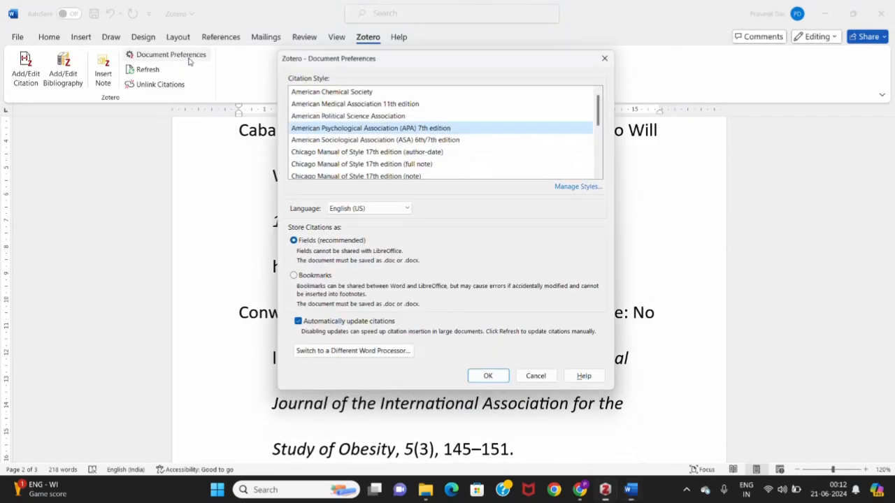
pyautogui.scroll(-5, 406, 140)
pyautogui.click(318, 149)
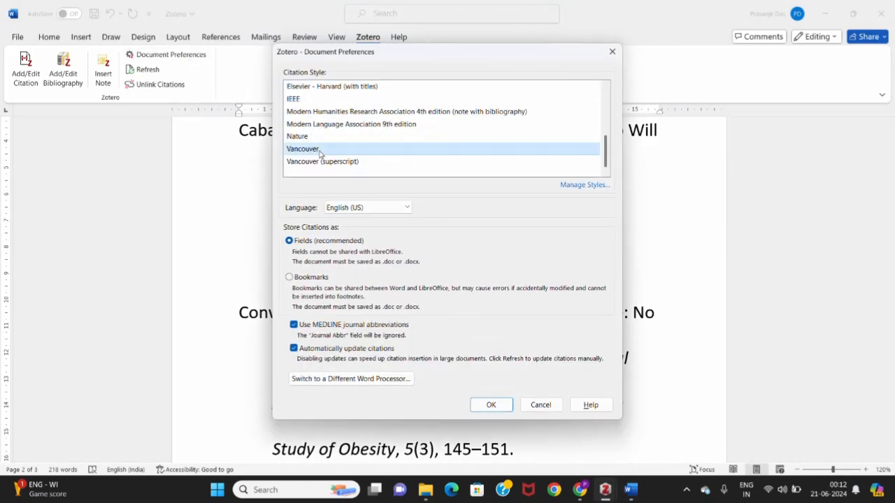
pyautogui.click(492, 406)
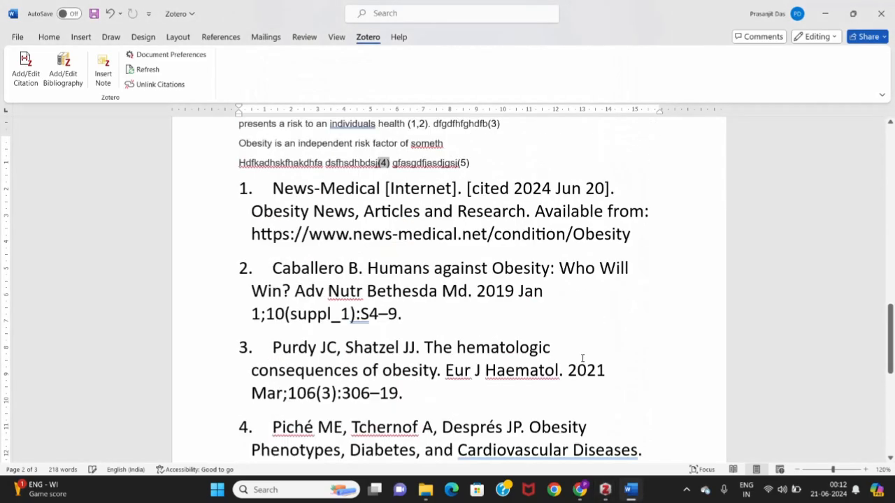
pyautogui.scroll(2, 581, 361)
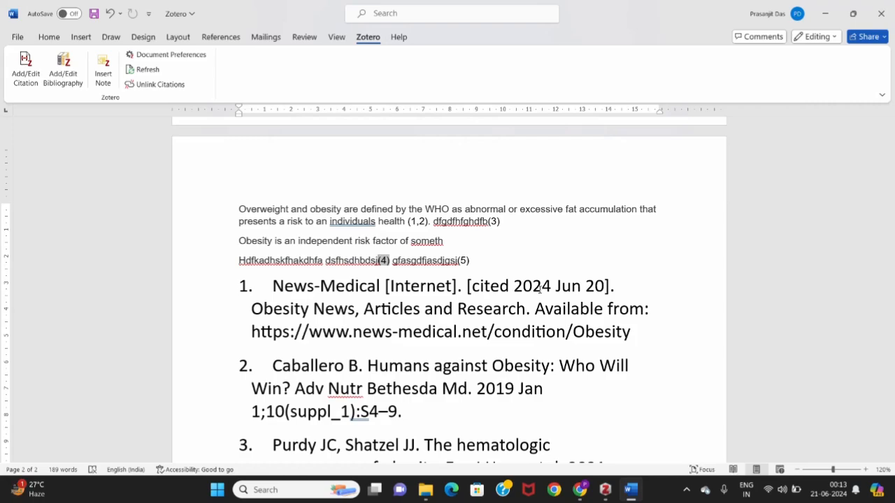
# - Switch to Zotero and start creating a new group library on the Zotero website
pyautogui.click(606, 490)
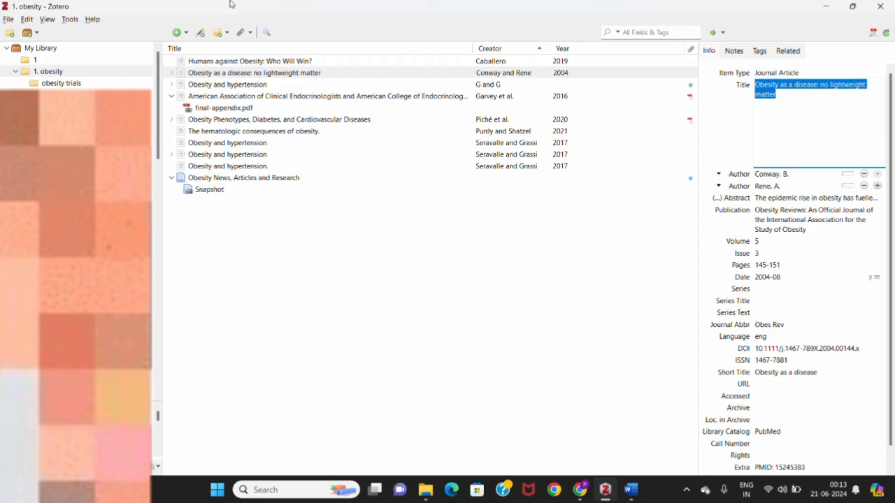
pyautogui.click(402, 251)
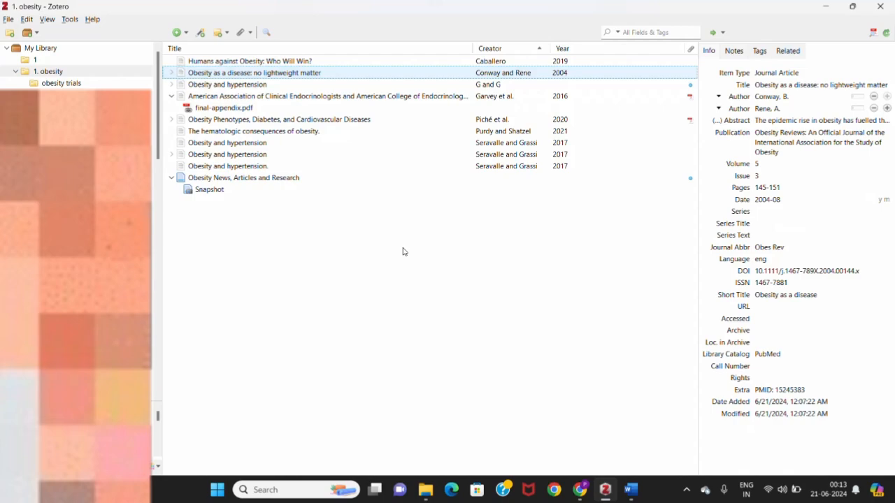
pyautogui.click(31, 33)
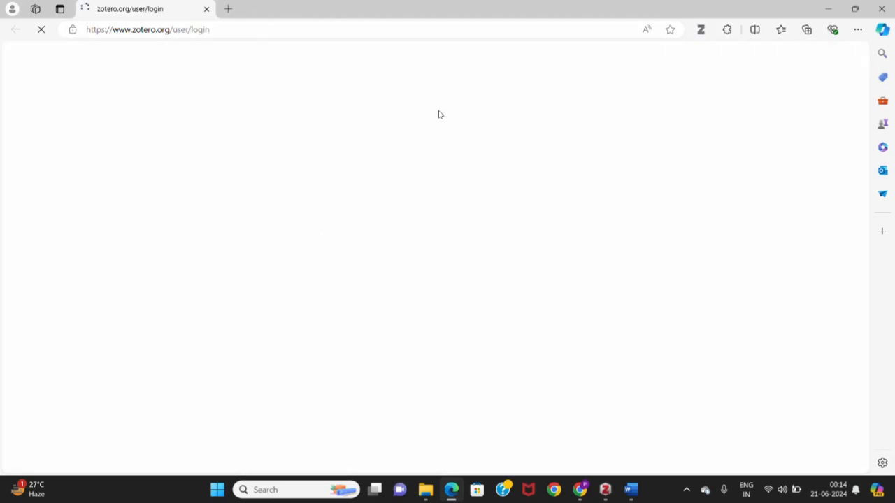
# - Log in to the Zotero website with the account's username or e-mail and password
pyautogui.click(428, 188)
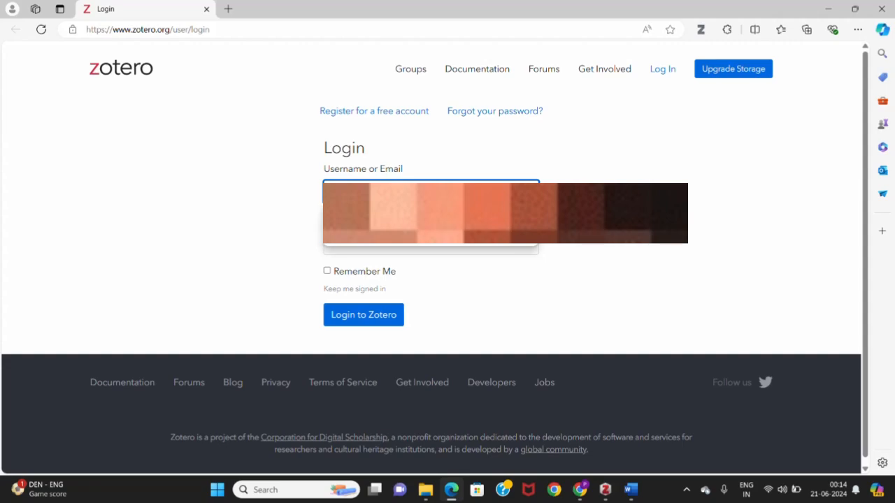
pyautogui.click(688, 165)
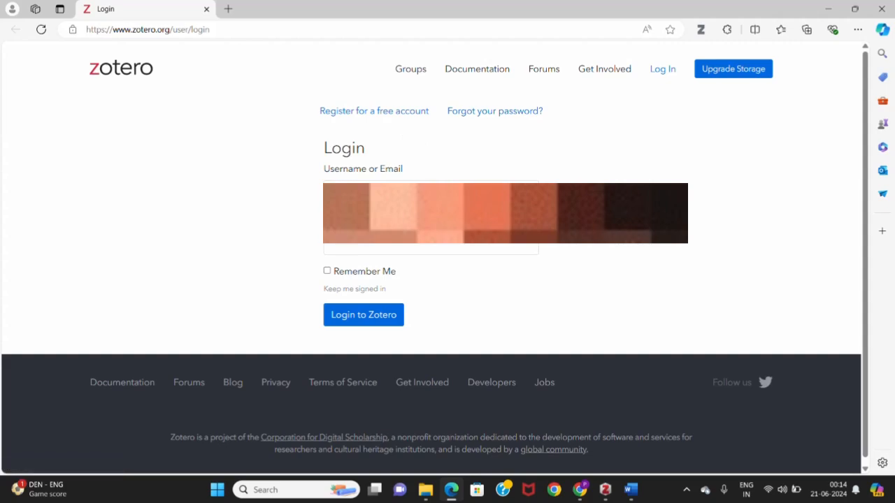
pyautogui.click(405, 192)
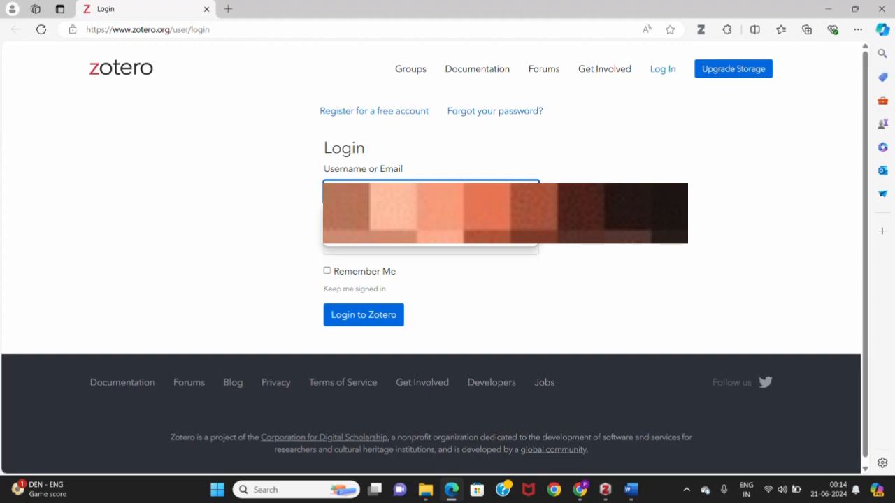
pyautogui.click(420, 224)
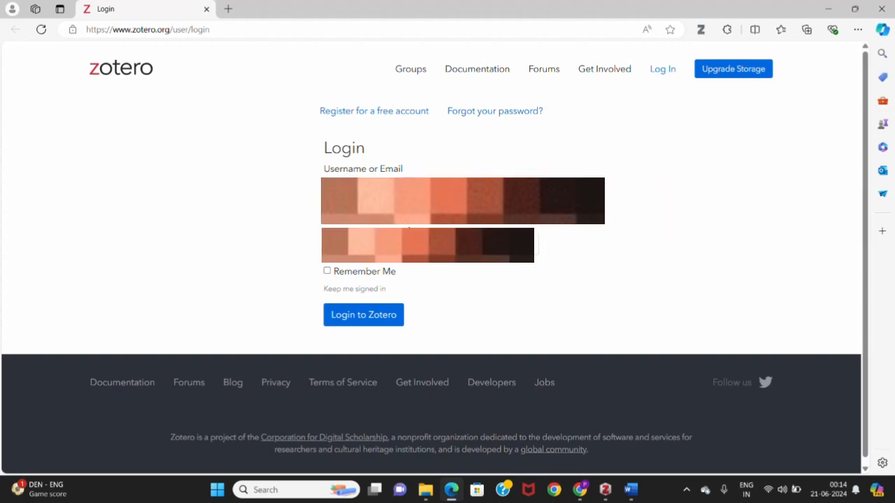
pyautogui.click(428, 244)
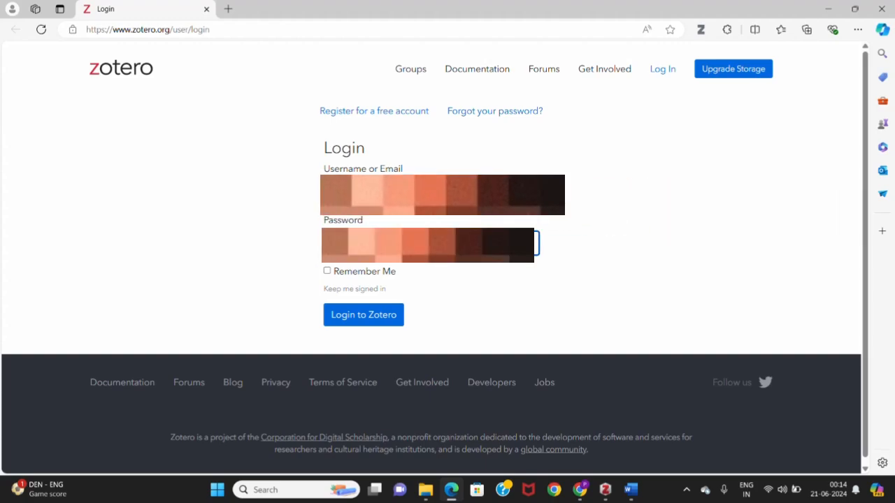
pyautogui.click(397, 320)
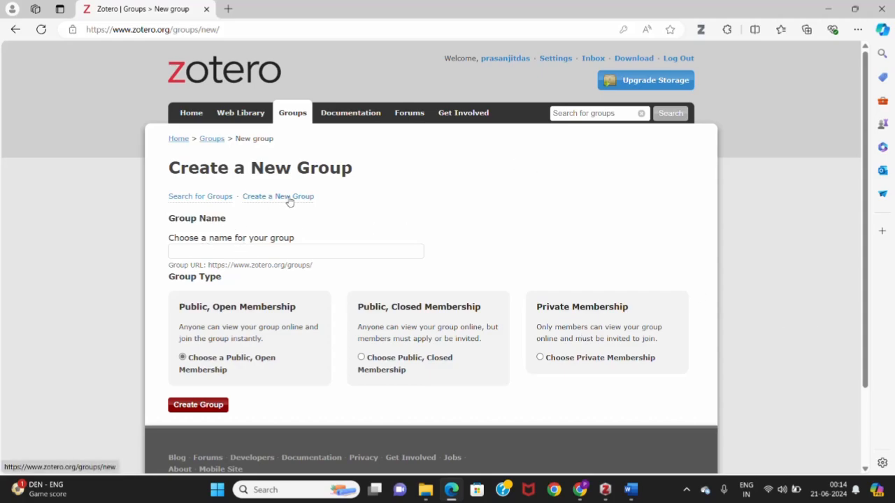
# - Name the new group "obesity research"
pyautogui.click(233, 252)
pyautogui.click(238, 252)
pyautogui.click(240, 252)
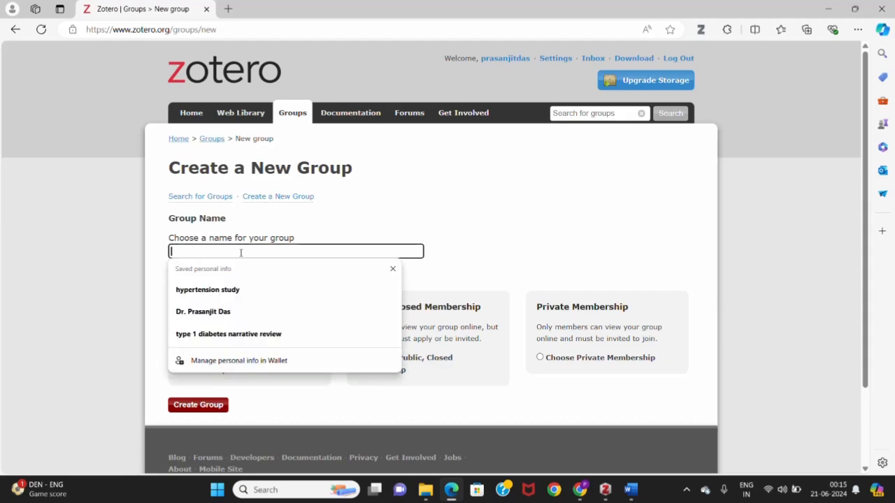
pyautogui.write('obe')
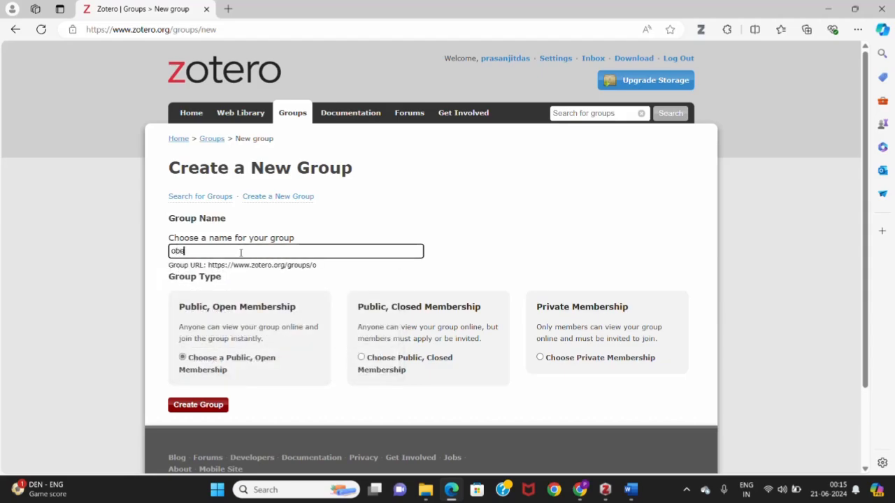
pyautogui.write('sity')
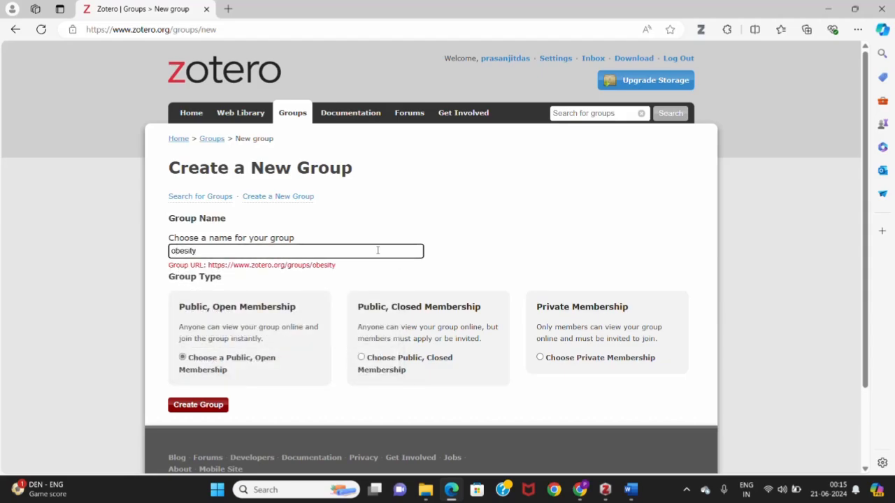
pyautogui.press('BackSpace')
pyautogui.press('BackSpace')
pyautogui.press('BackSpace')
pyautogui.press('BackSpace')
pyautogui.press('BackSpace')
pyautogui.press('BackSpace')
pyautogui.press('BackSpace')
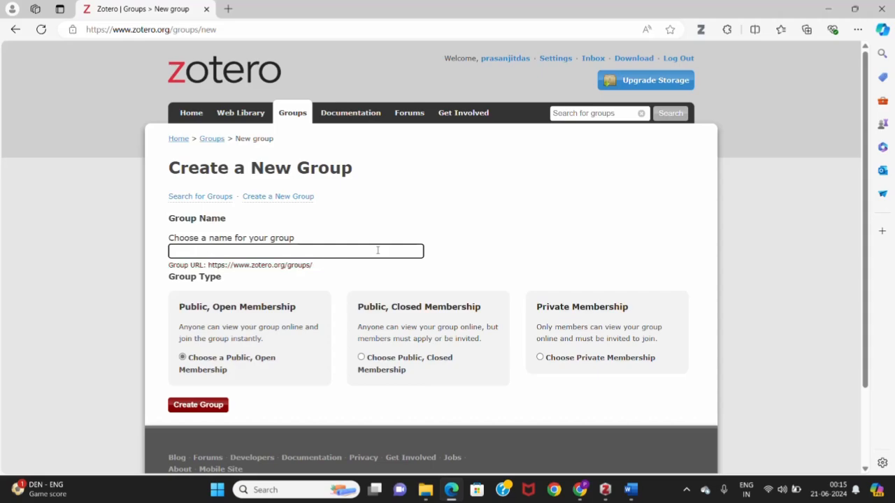
pyautogui.write('obesity')
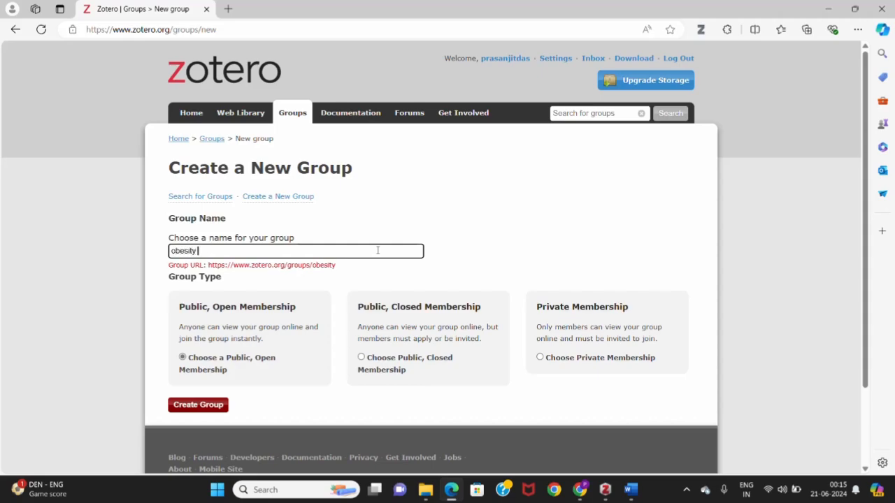
pyautogui.write(' research')
# - Set the group type to Private Membership and create the group
pyautogui.click(540, 358)
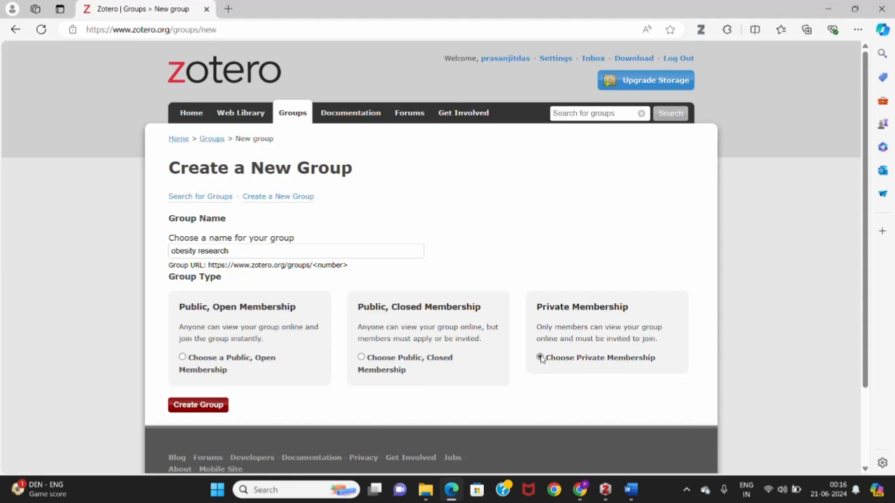
pyautogui.click(539, 358)
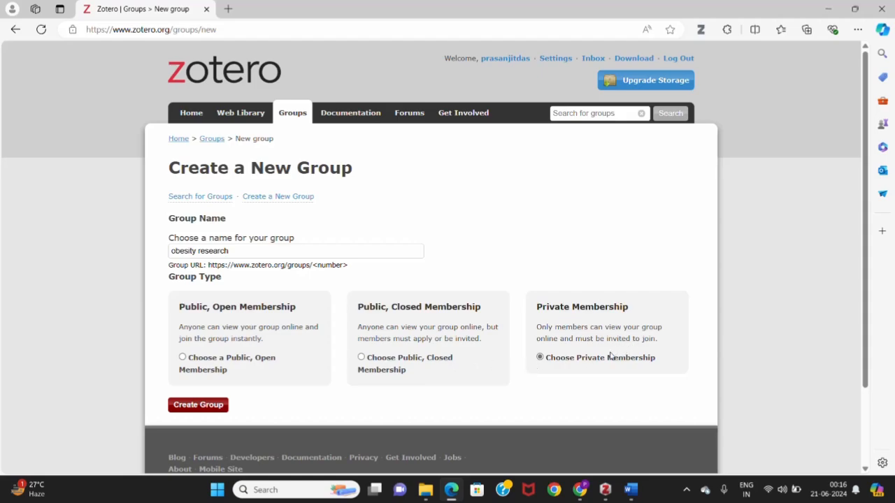
pyautogui.click(221, 407)
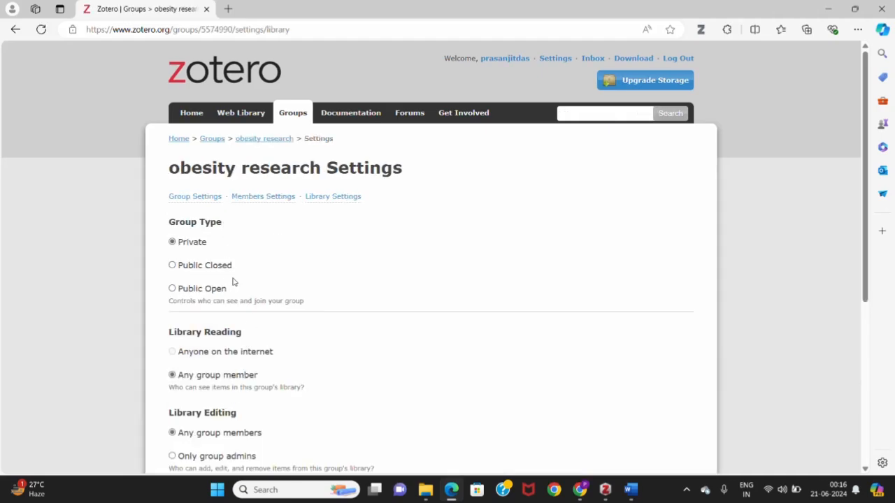
# - Save the private group's library settings with library reading, library editing and file editing allowed for any group member
pyautogui.scroll(-1, 291, 329)
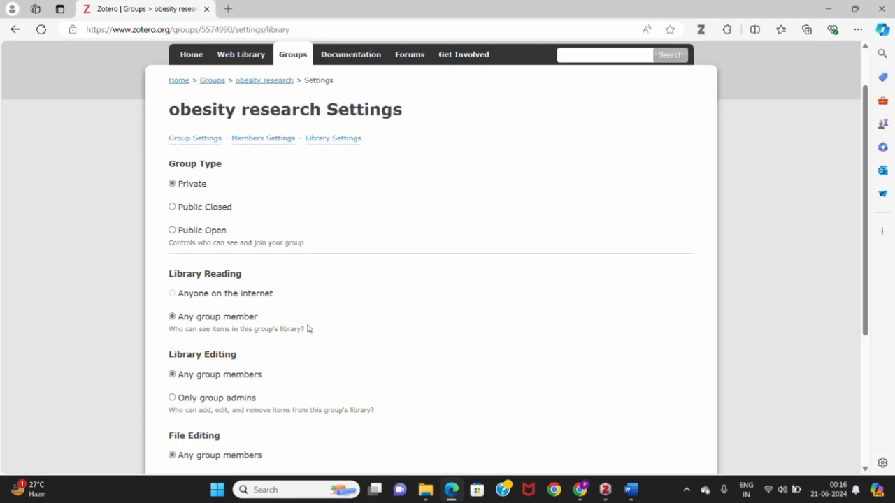
pyautogui.scroll(-1, 294, 325)
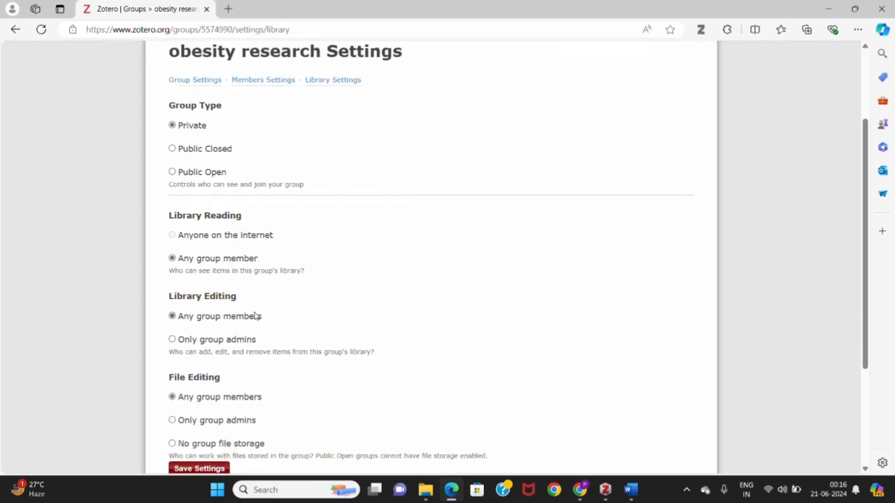
pyautogui.scroll(-1, 268, 320)
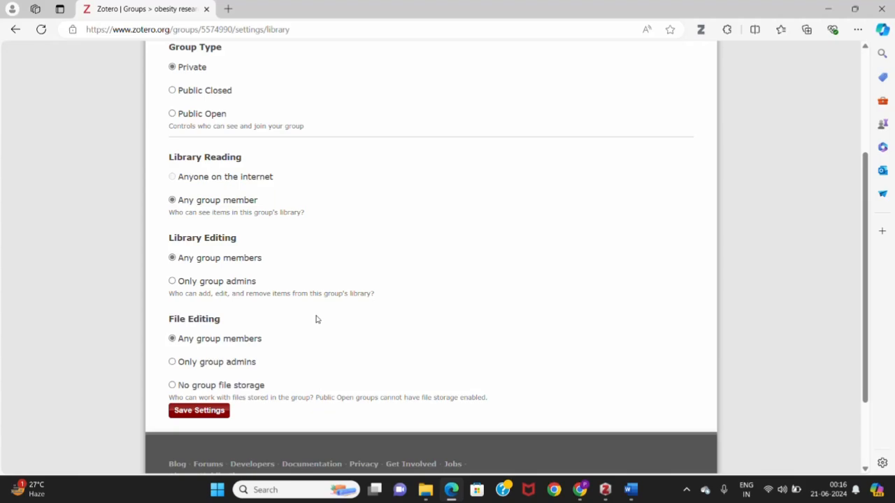
pyautogui.scroll(-2, 316, 319)
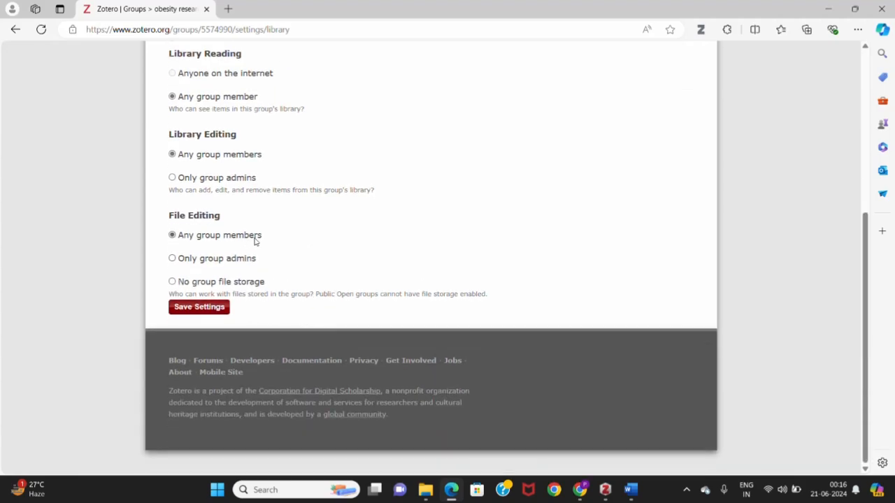
pyautogui.click(211, 309)
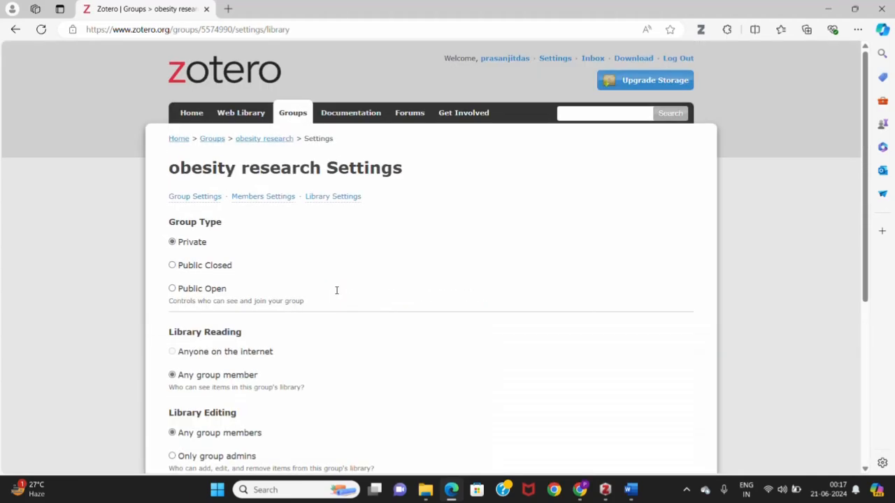
# - Invite a collaborator to the obesity research group by entering their e-mail address or username in the member invitation form
pyautogui.click(286, 201)
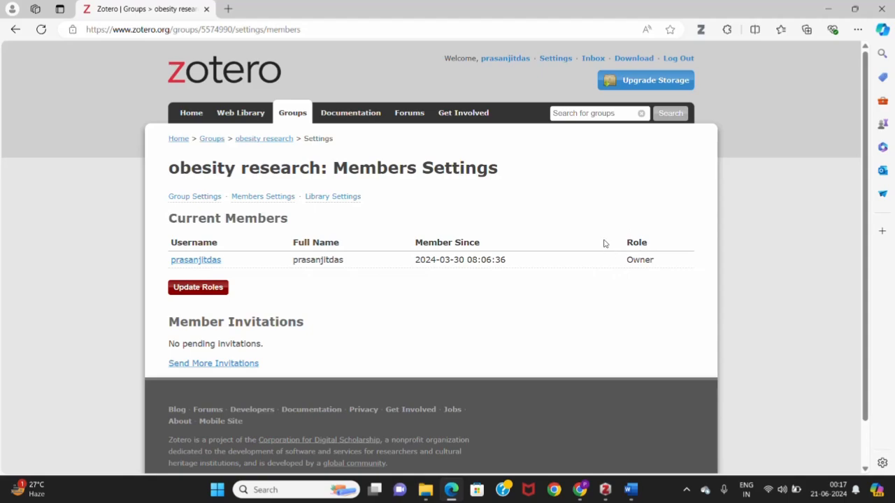
pyautogui.click(246, 362)
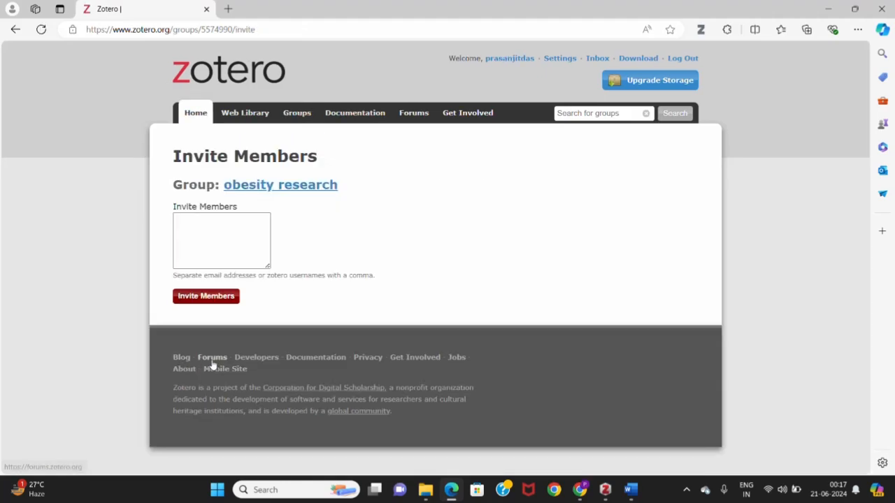
pyautogui.click(211, 234)
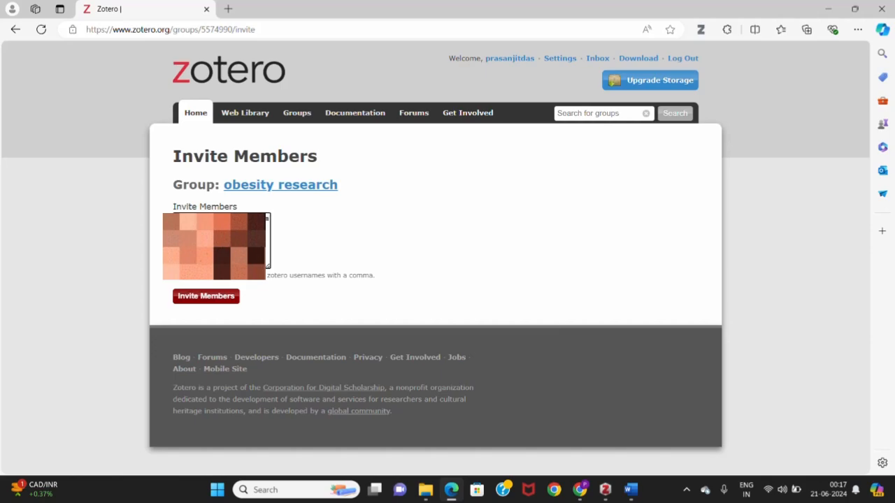
pyautogui.click(227, 302)
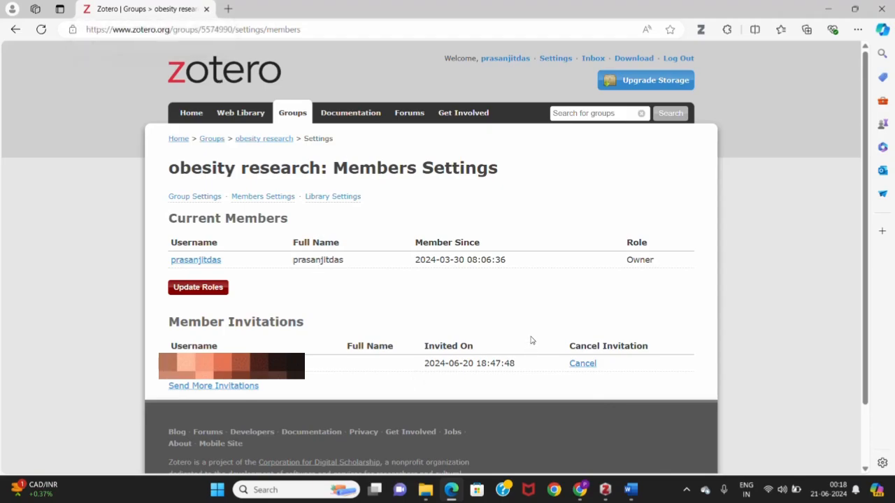
# - Close the browser page and restart the Zotero desktop application
pyautogui.click(206, 9)
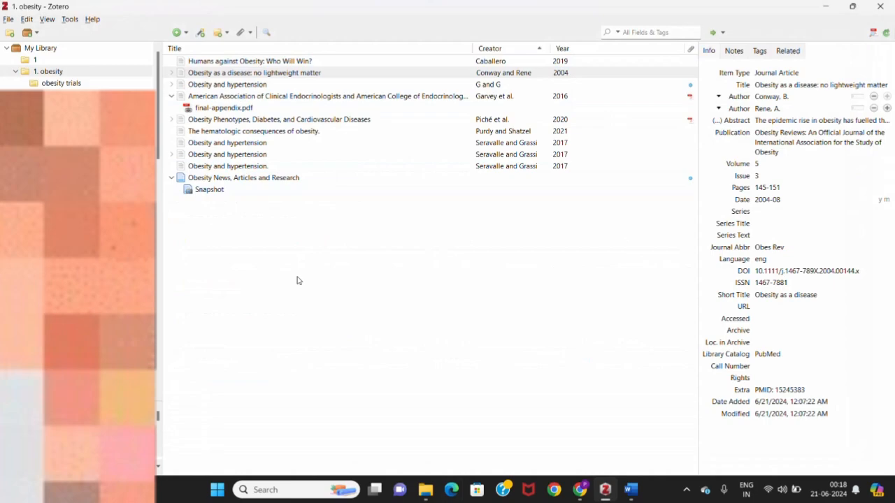
pyautogui.click(881, 7)
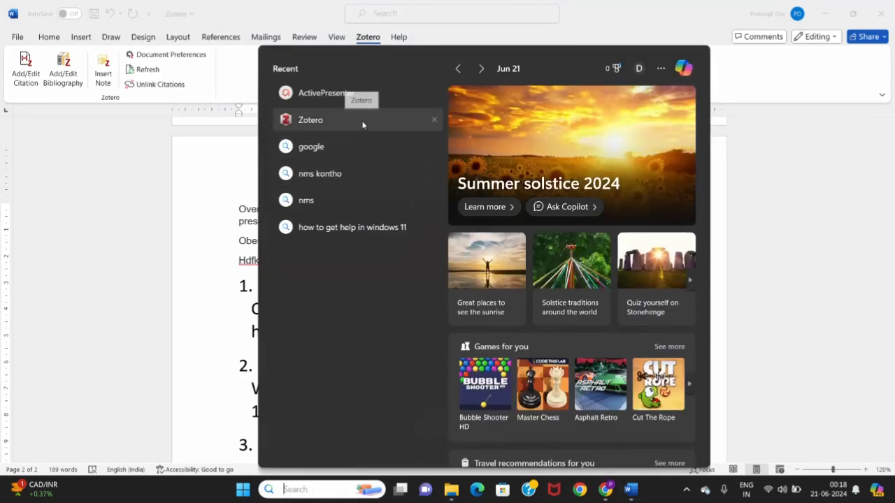
pyautogui.click(362, 124)
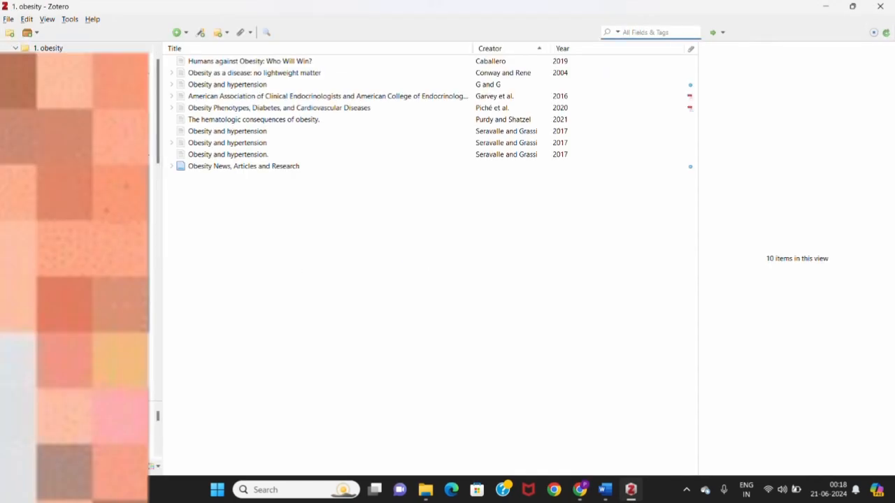
# - Create a collection named "obesity new" in the obesity research group library
pyautogui.scroll(-6, 76, 224)
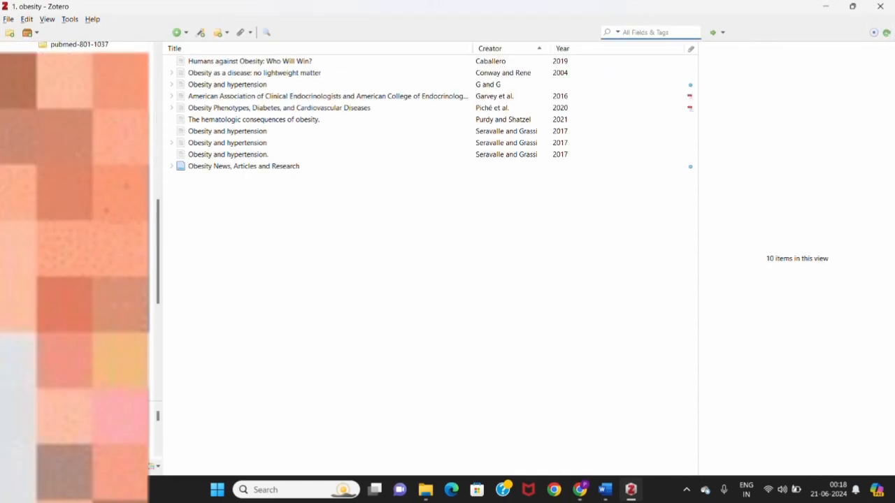
pyautogui.scroll(8, 76, 224)
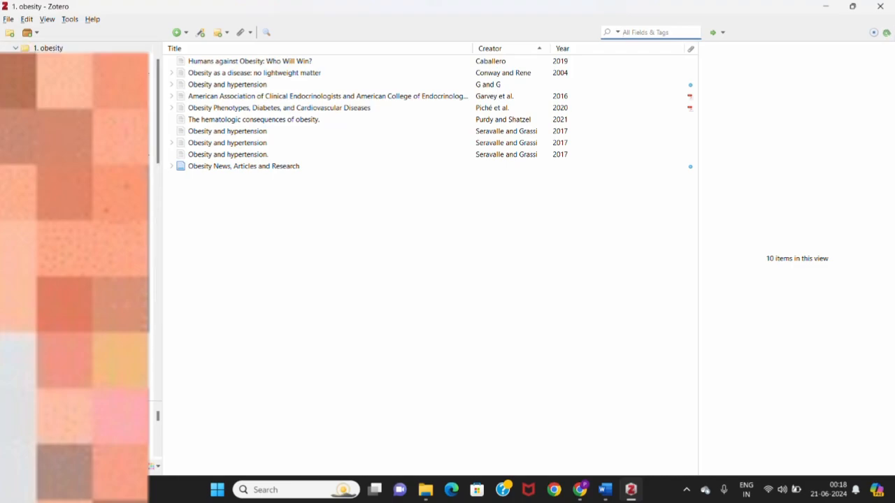
pyautogui.scroll(-8, 77, 223)
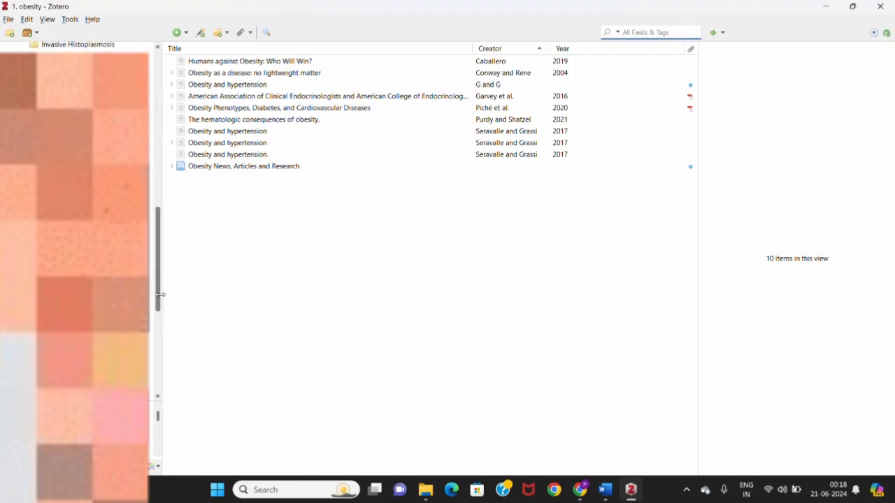
pyautogui.moveTo(160, 294); pyautogui.dragTo(144, 354)
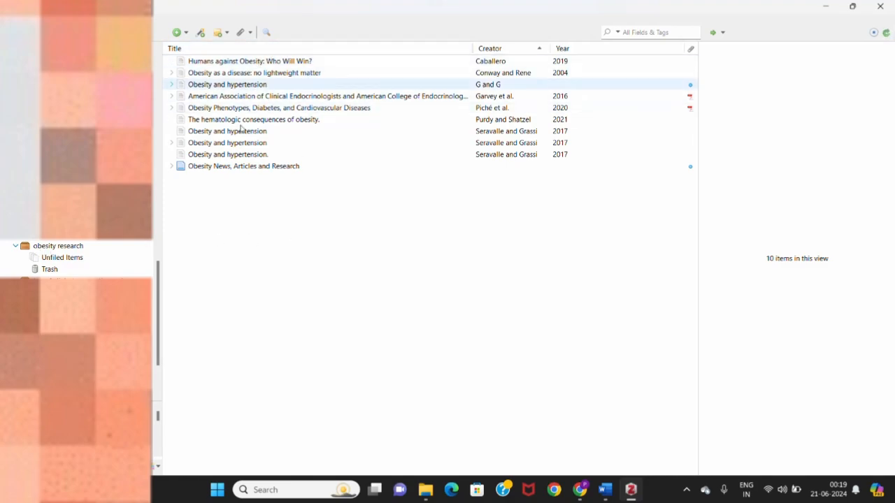
pyautogui.click(60, 248)
pyautogui.rightClick(60, 250)
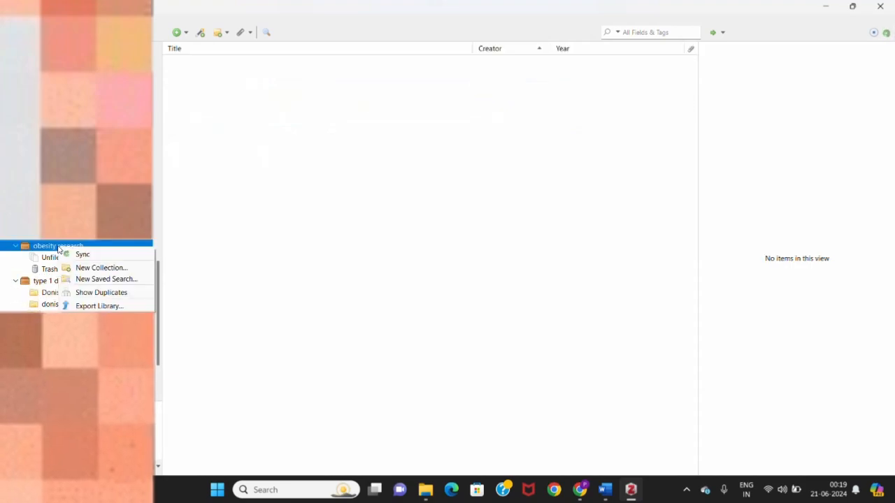
pyautogui.click(101, 268)
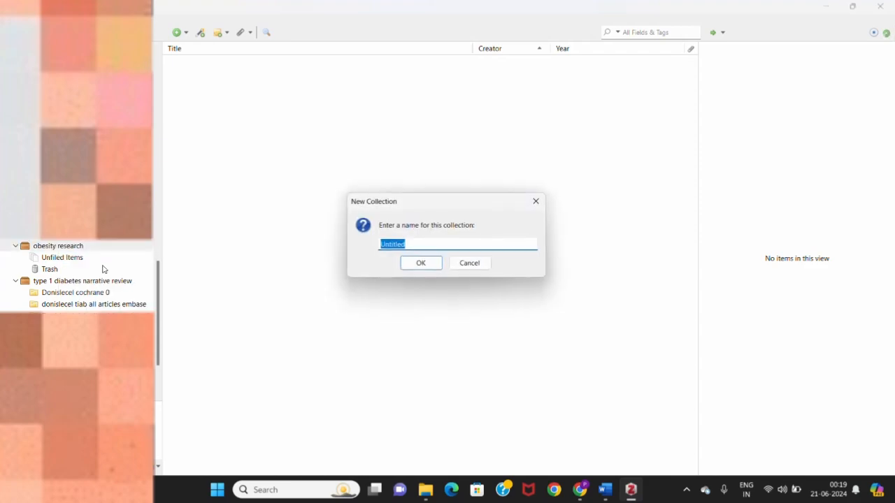
pyautogui.write('ob')
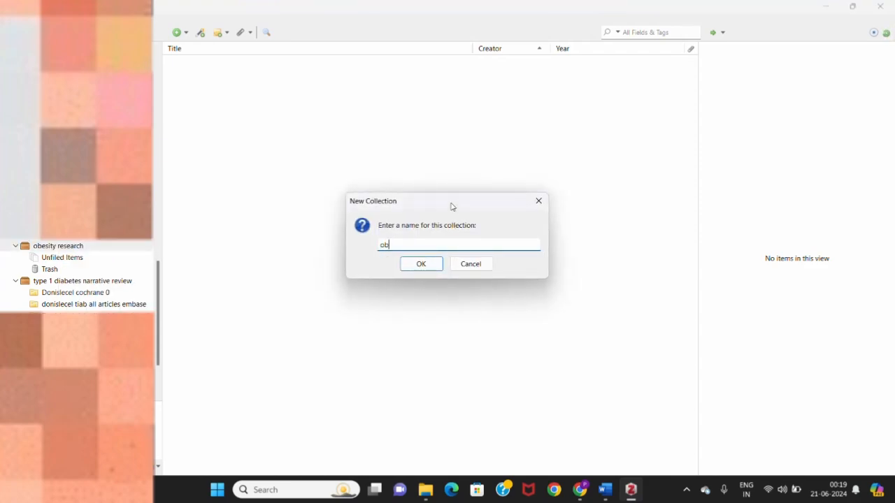
pyautogui.write('esity new')
pyautogui.press('Return')
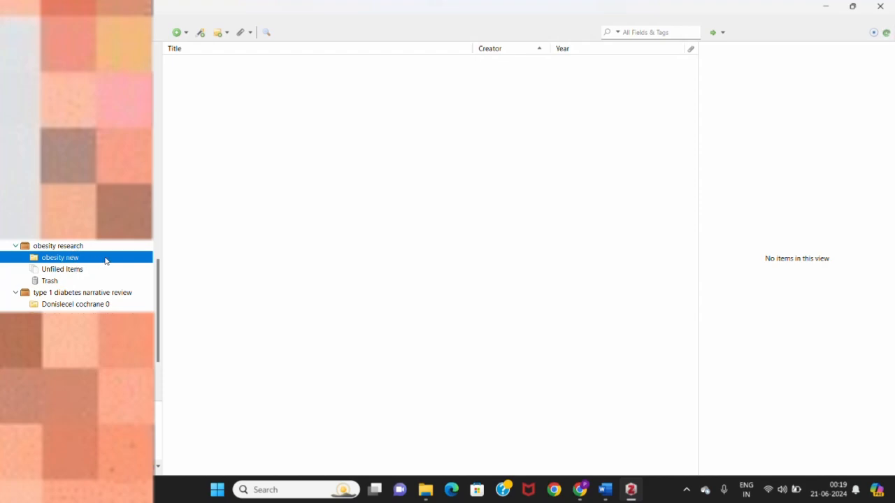
# - Export all items of the "1. obesity" collection to Downloads in RIS format, with notes included and Unicode (UTF-8) encoding
pyautogui.scroll(10, 120, 198)
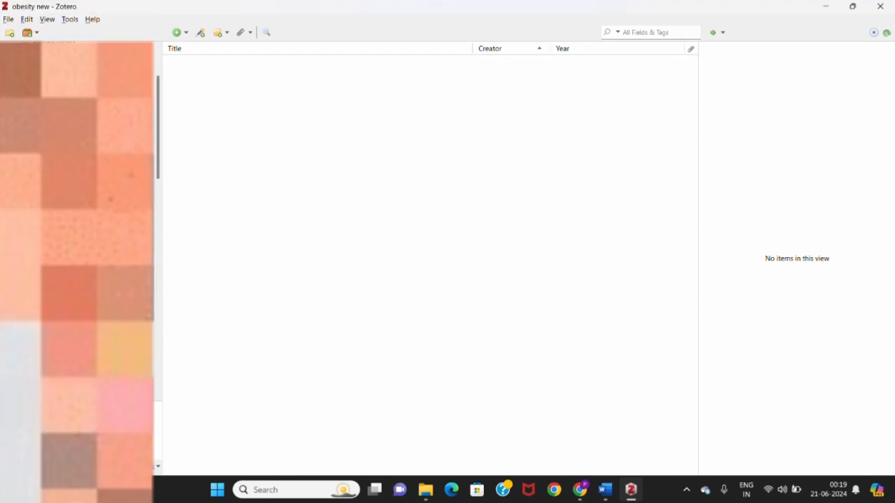
pyautogui.scroll(3, 82, 70)
pyautogui.click(42, 72)
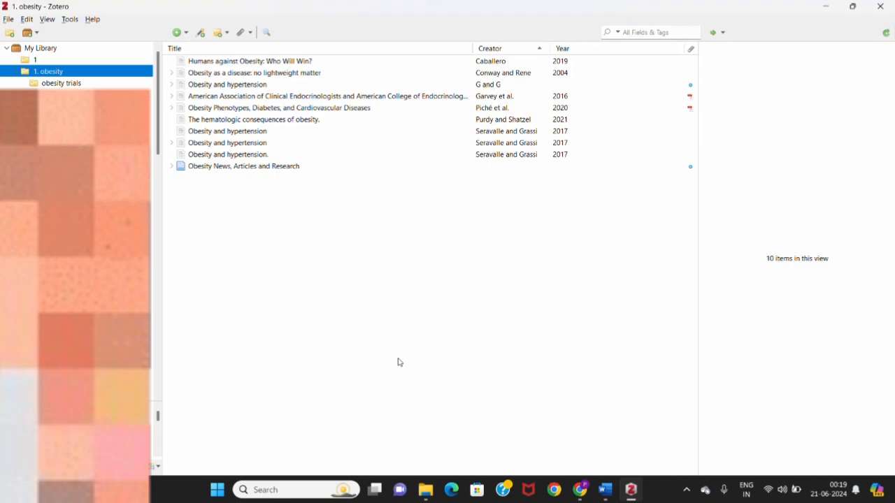
pyautogui.click(299, 61)
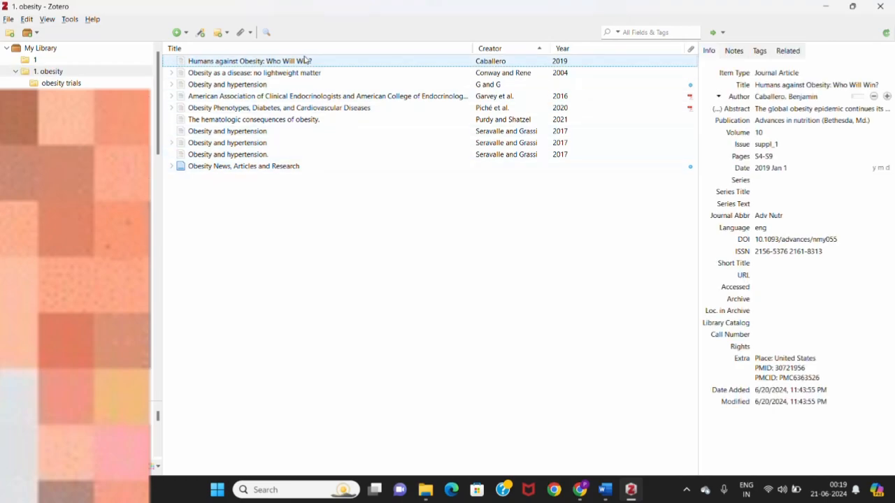
pyautogui.hotkey('ctrl', 'a')
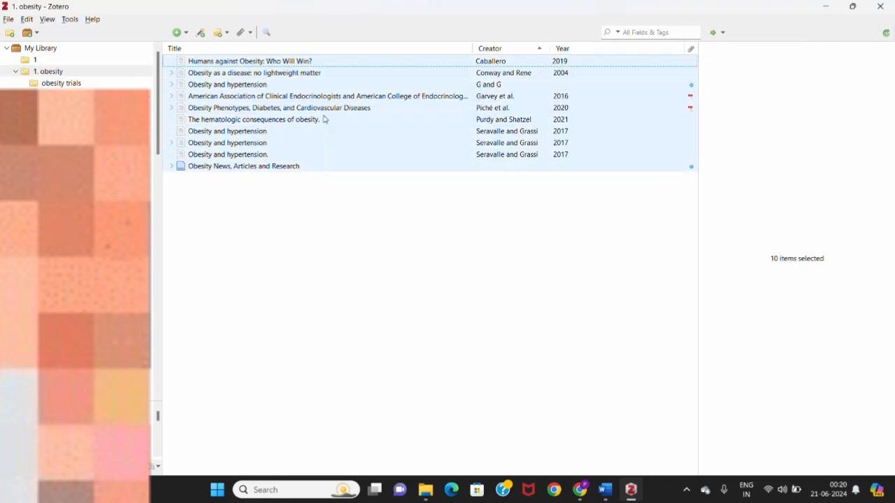
pyautogui.rightClick(381, 147)
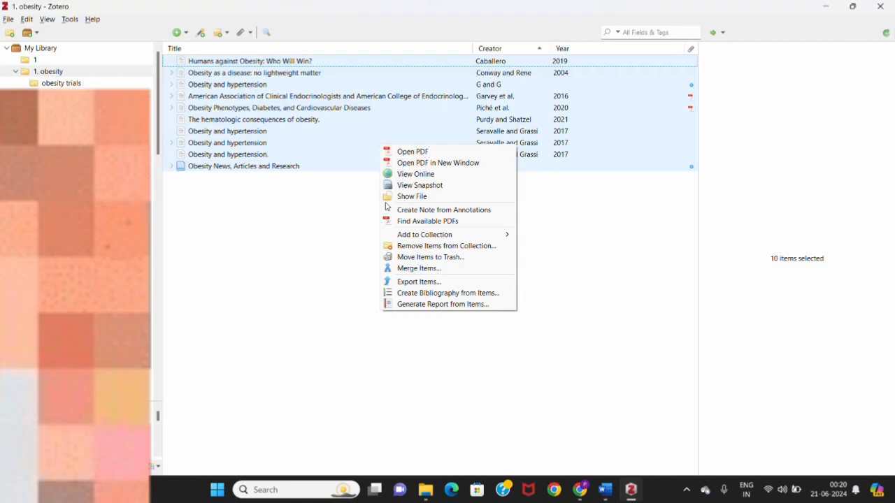
pyautogui.click(432, 283)
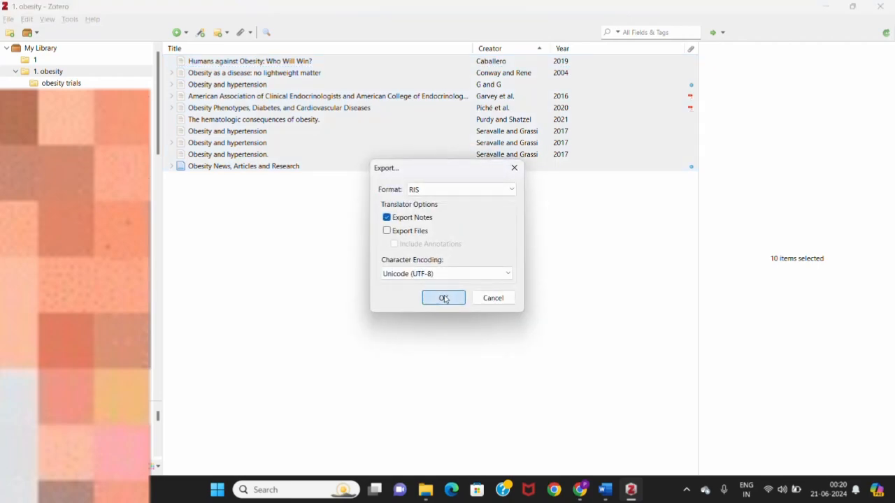
pyautogui.click(444, 298)
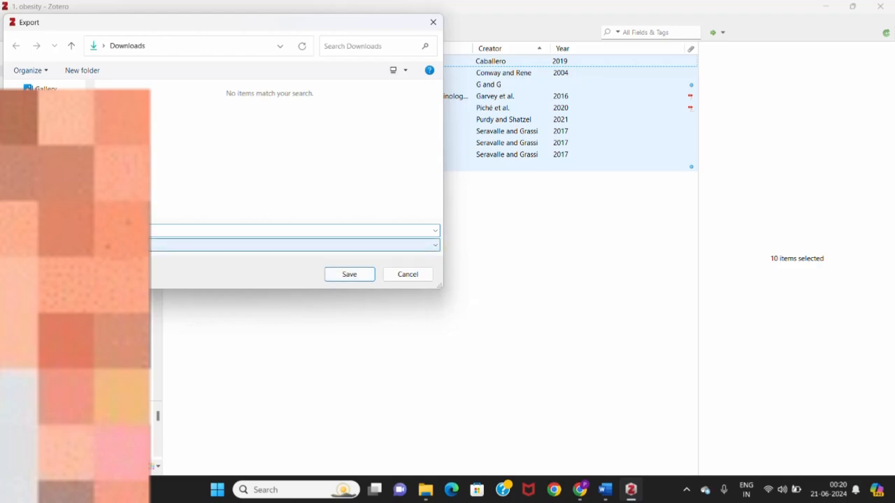
pyautogui.click(352, 277)
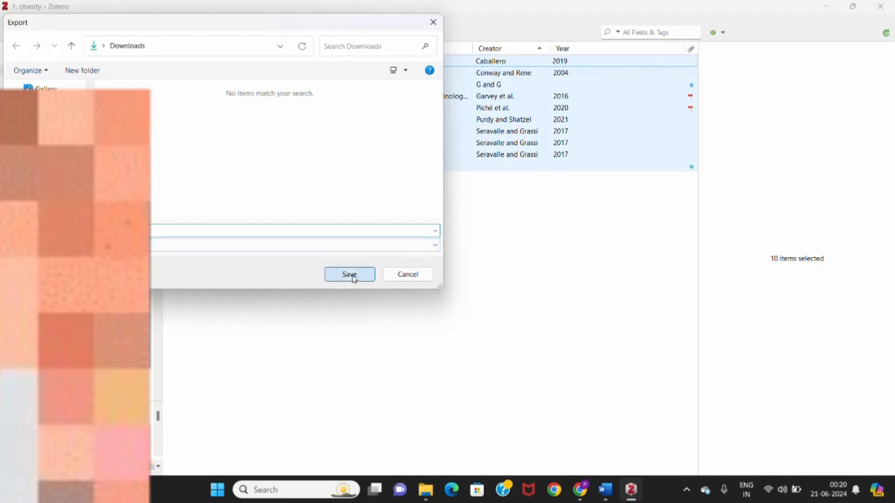
# - Import the Exported Items RIS file from Downloads into the obesity research group and nest the imported collection inside "obesity new"
pyautogui.scroll(-3, 93, 40)
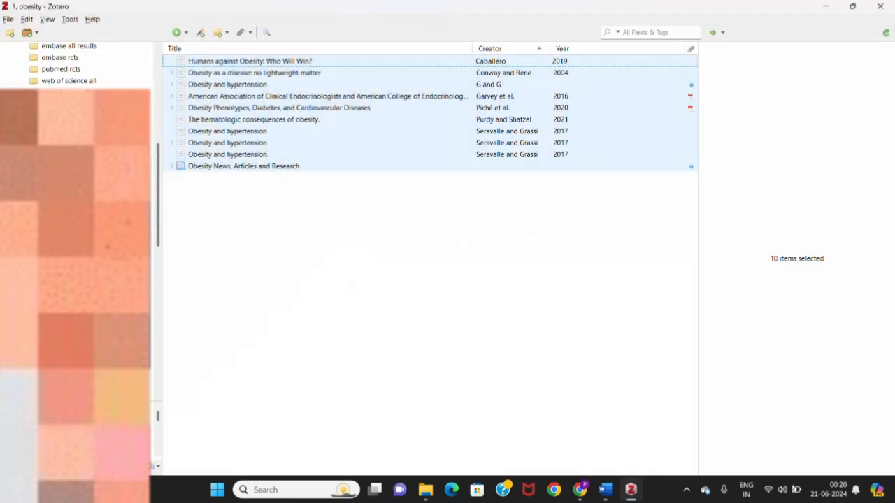
pyautogui.scroll(-5, 76, 63)
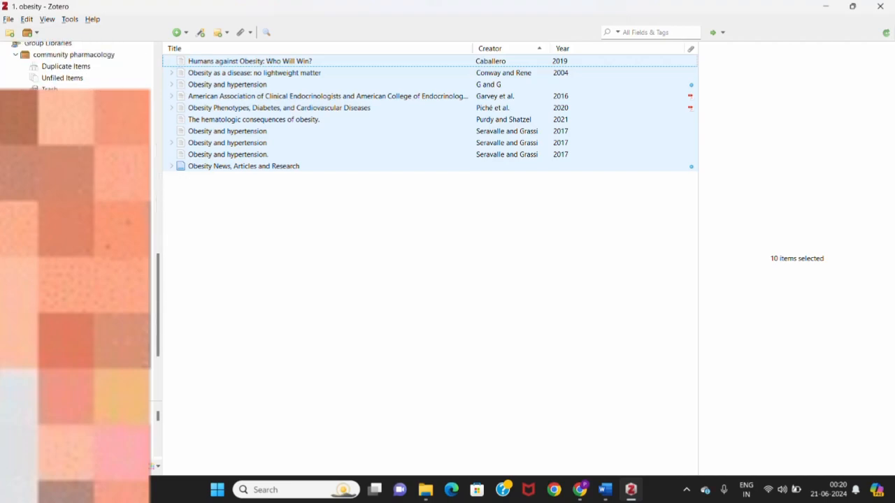
pyautogui.click(68, 265)
pyautogui.click(70, 276)
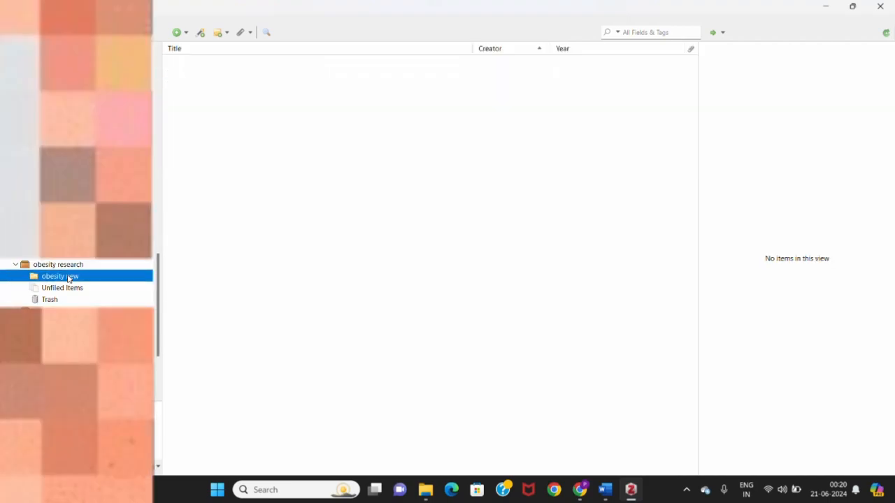
pyautogui.click(9, 18)
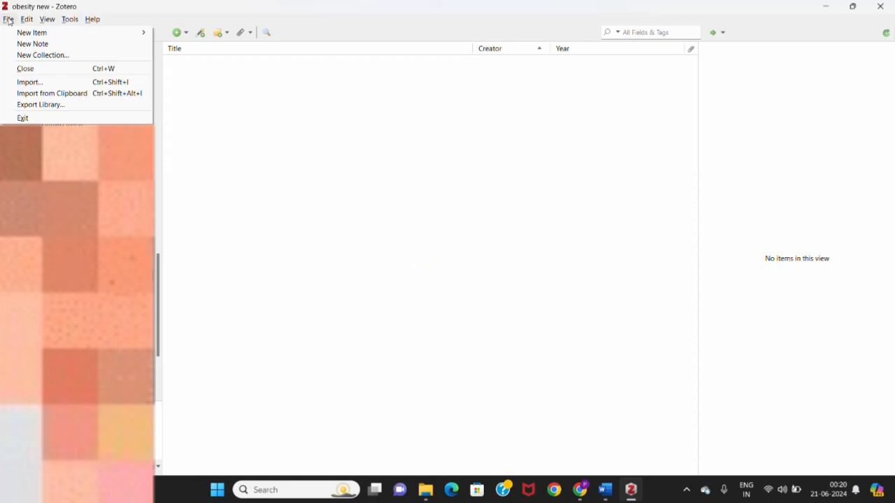
pyautogui.click(43, 82)
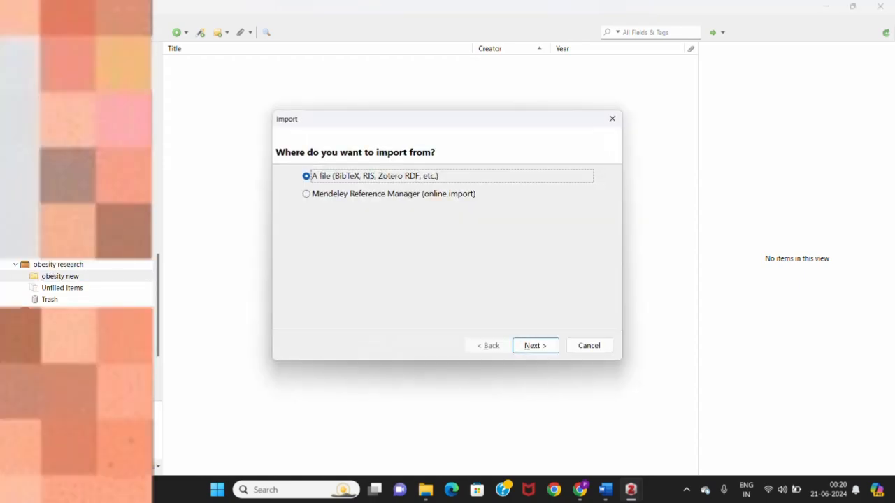
pyautogui.click(545, 349)
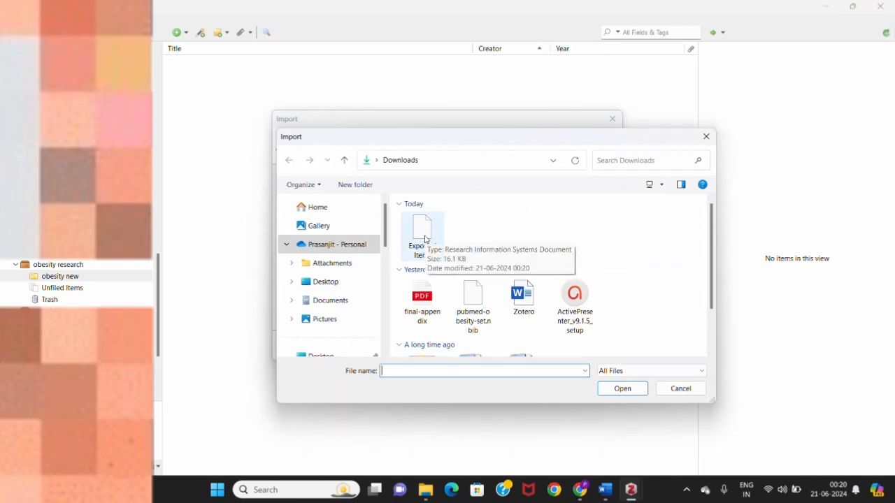
pyautogui.click(424, 239)
pyautogui.click(636, 391)
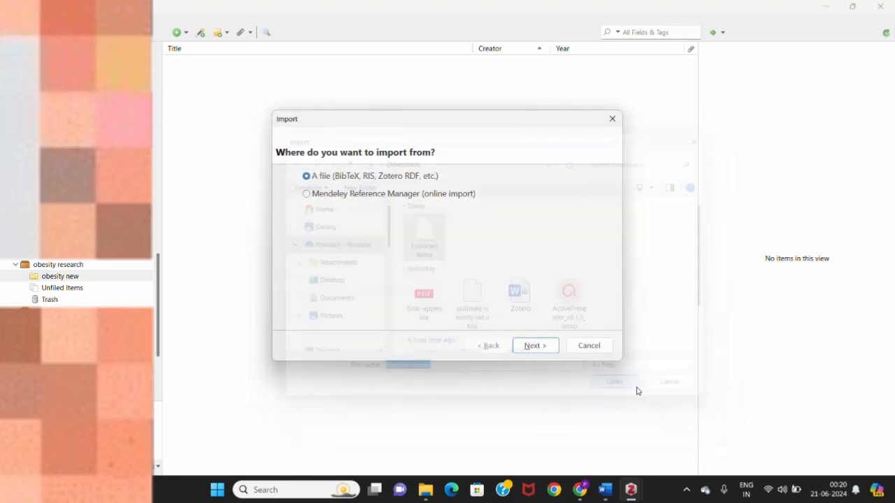
pyautogui.click(535, 346)
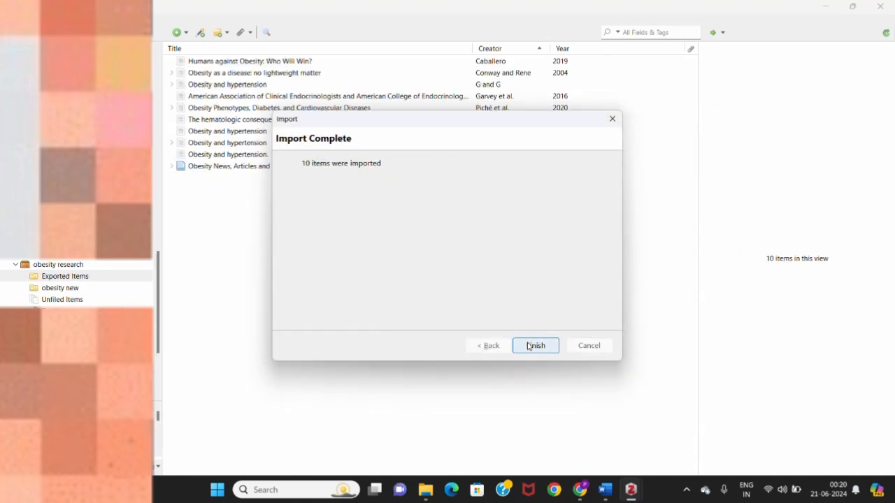
pyautogui.click(533, 346)
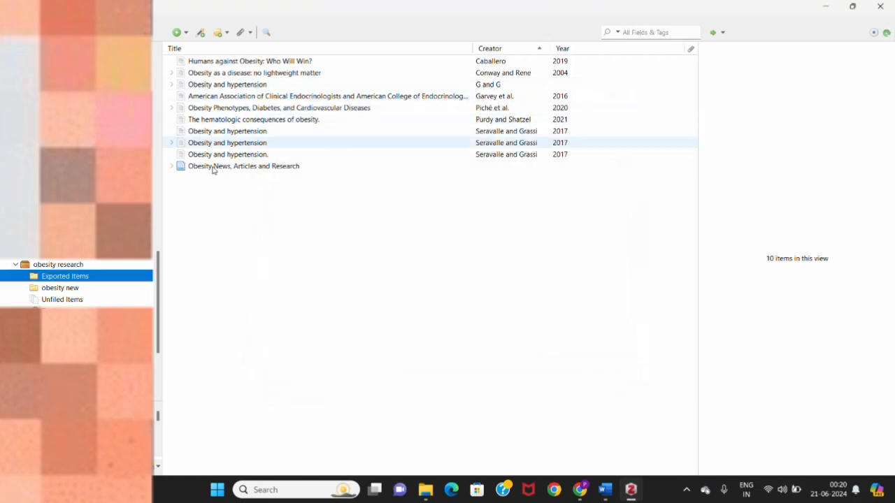
pyautogui.moveTo(87, 278); pyautogui.dragTo(93, 288)
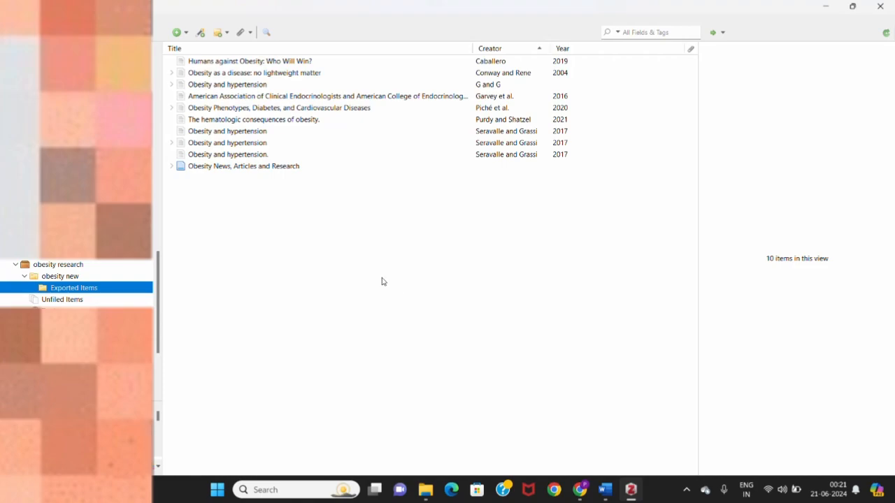
# - Find available PDFs for all items in My Library's "1. obesity" collection and review the results for each item
pyautogui.scroll(10, 77, 224)
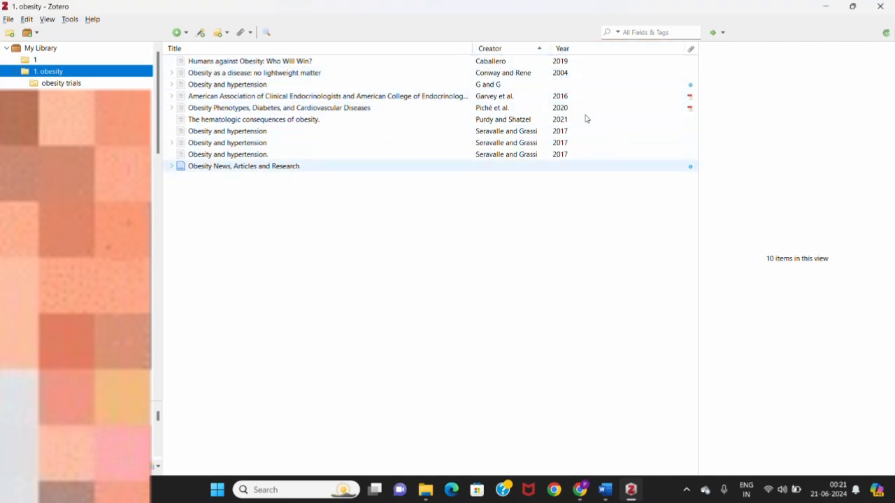
pyautogui.click(453, 62)
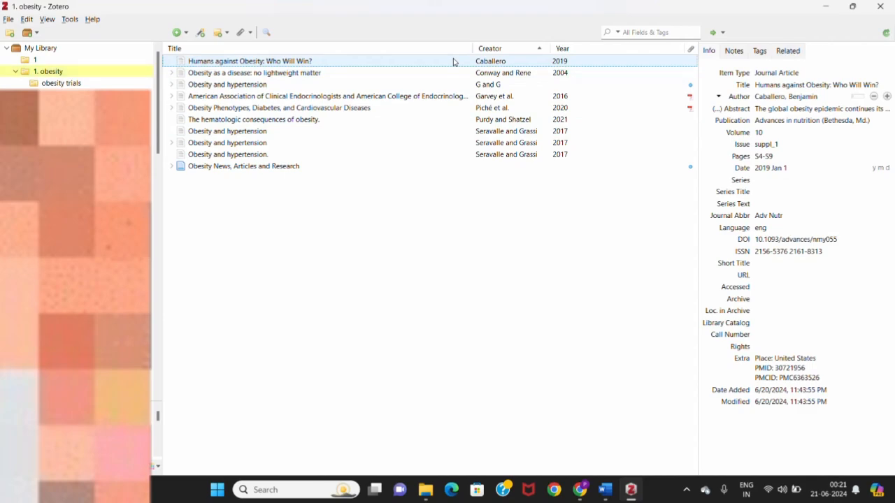
pyautogui.hotkey('ctrl', 'a')
pyautogui.rightClick(468, 94)
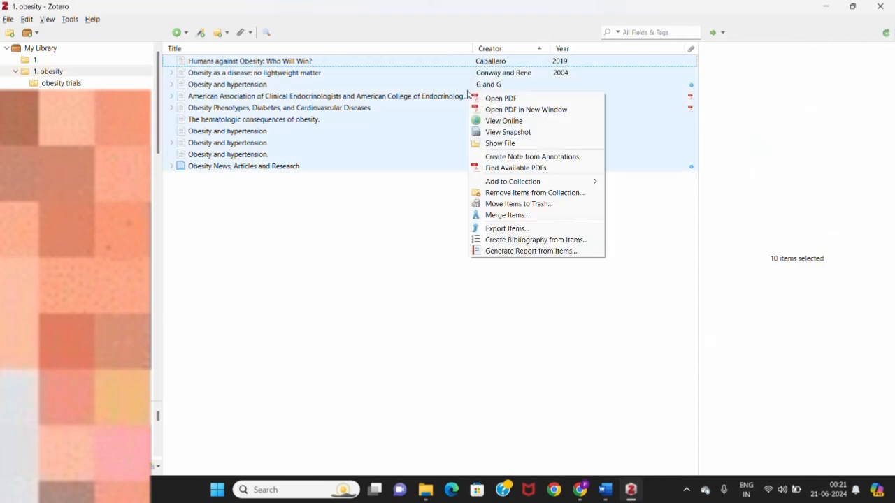
pyautogui.click(561, 169)
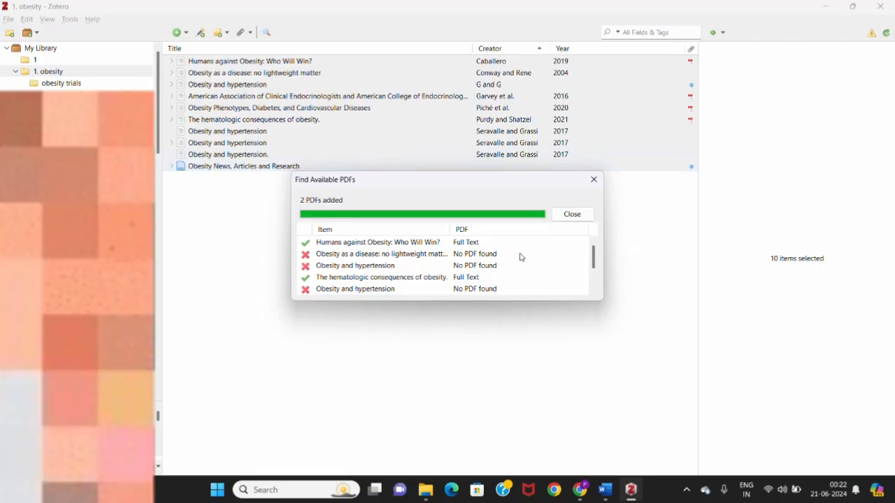
pyautogui.scroll(-1, 519, 255)
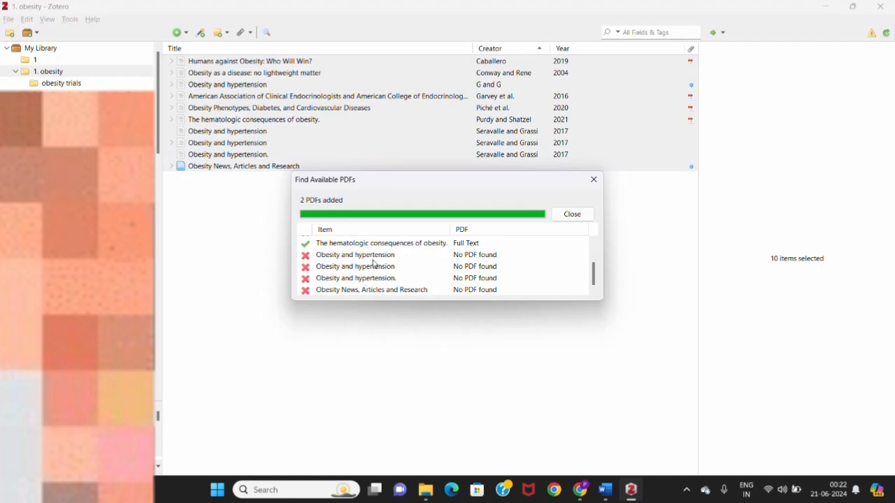
pyautogui.scroll(1, 486, 277)
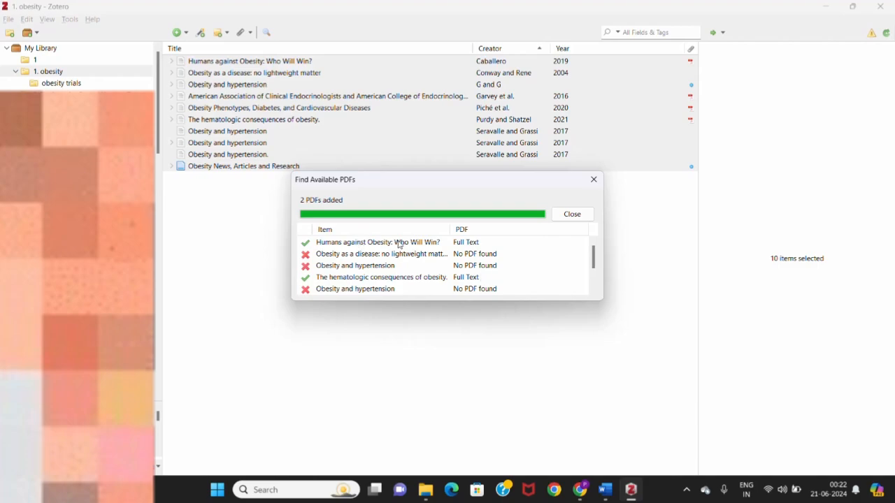
# - Open the full-text PDF attached to "Humans against Obesity: Who Will Win?", skim its pages and close it
pyautogui.click(573, 216)
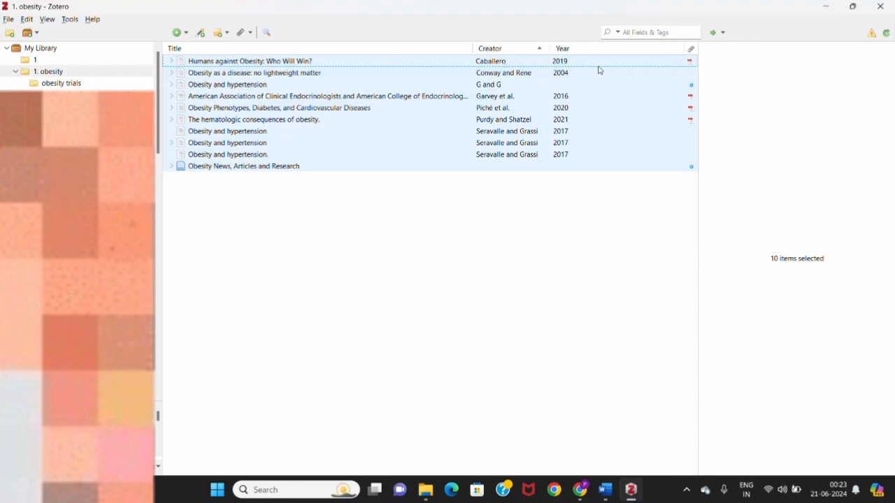
pyautogui.click(172, 62)
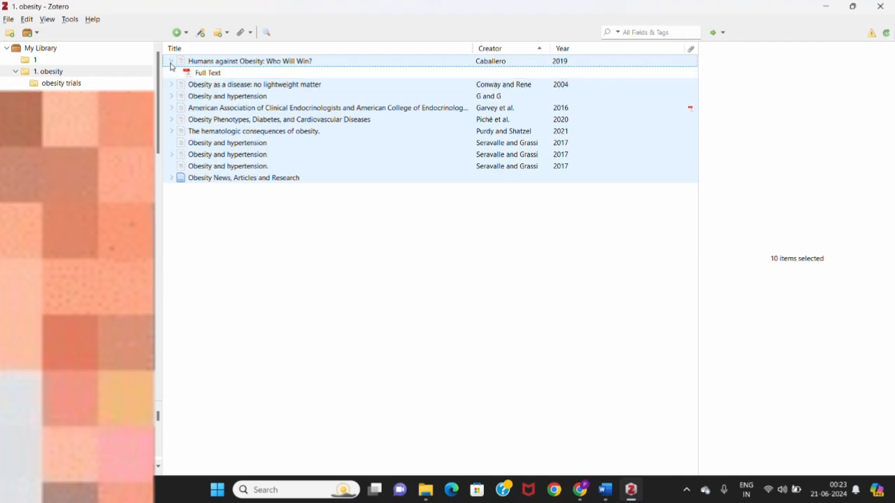
pyautogui.click(209, 74)
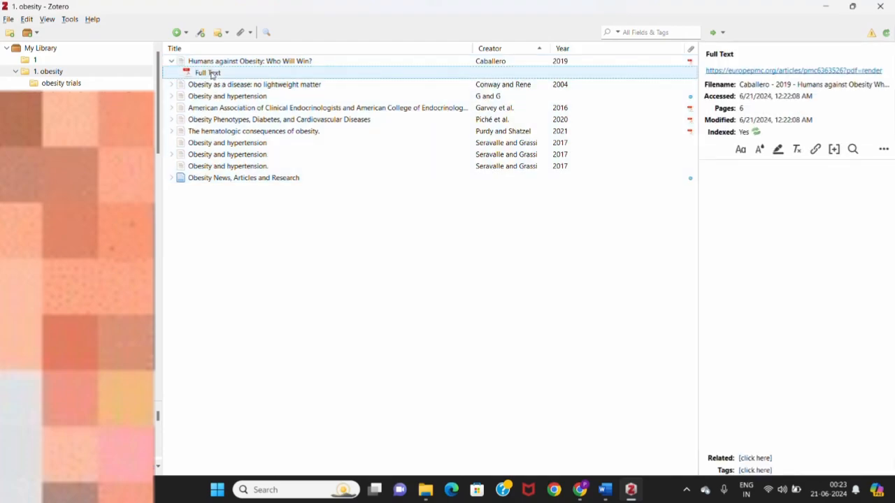
pyautogui.doubleClick(209, 73)
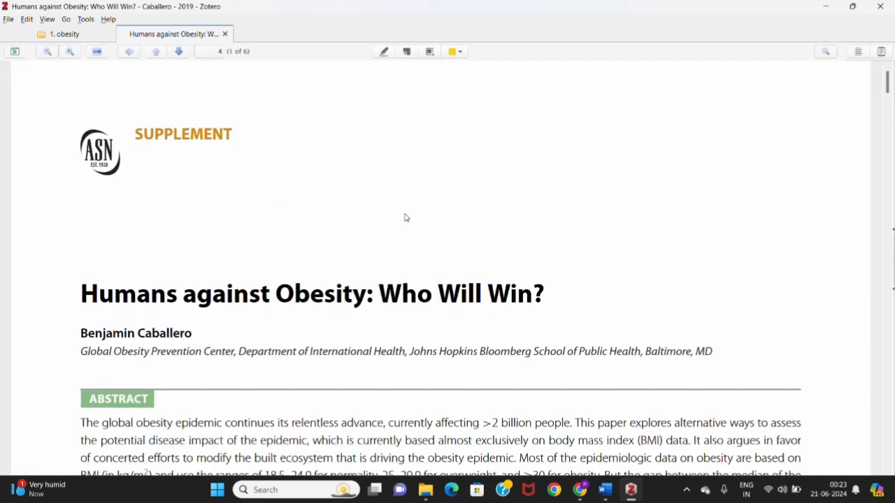
pyautogui.scroll(-10, 405, 218)
pyautogui.scroll(-15, 406, 218)
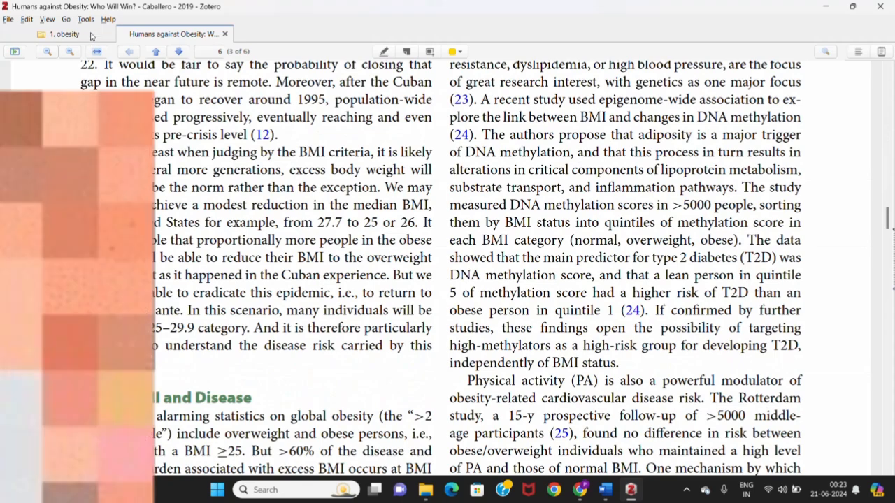
pyautogui.click(89, 35)
pyautogui.click(225, 33)
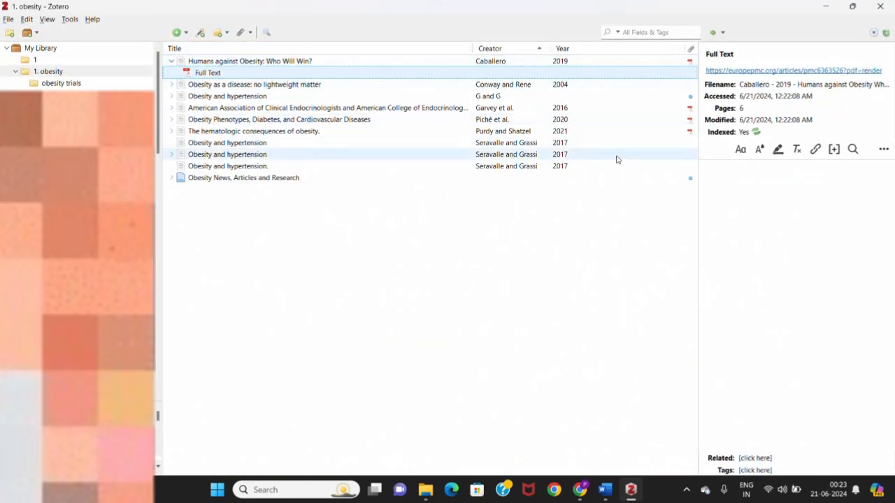
# - Open the full-text PDF attached to "Obesity Phenotypes, Diabetes, and Cardiovascular Diseases", skim its opening pages and close it
pyautogui.click(616, 121)
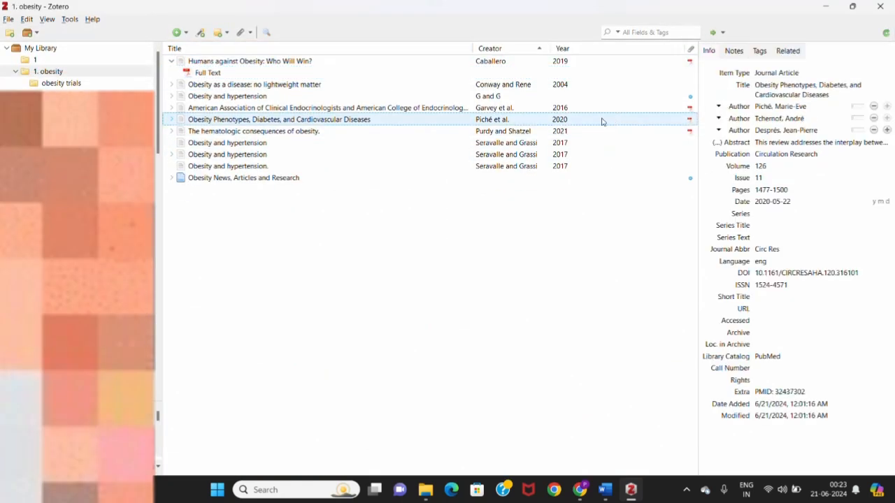
pyautogui.click(172, 121)
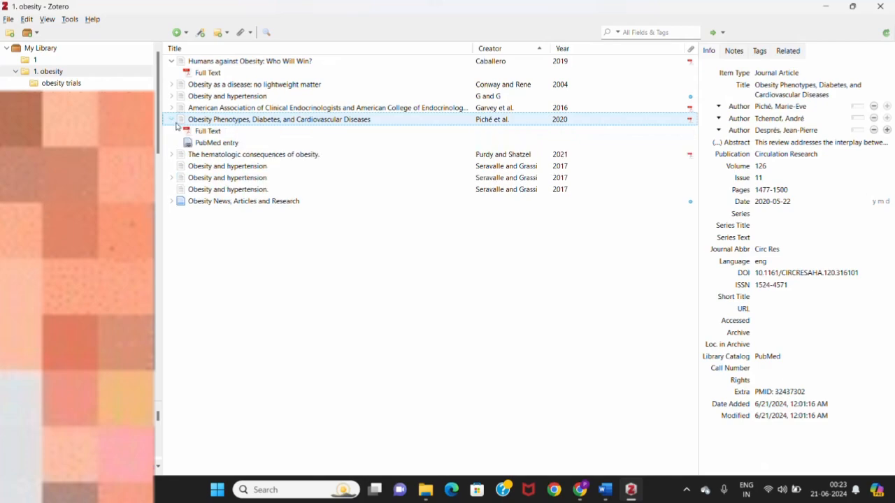
pyautogui.click(227, 132)
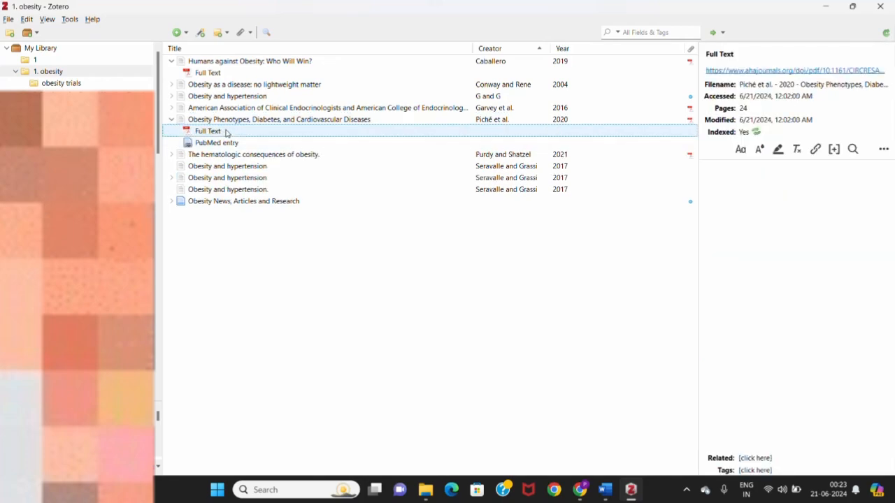
pyautogui.doubleClick(226, 132)
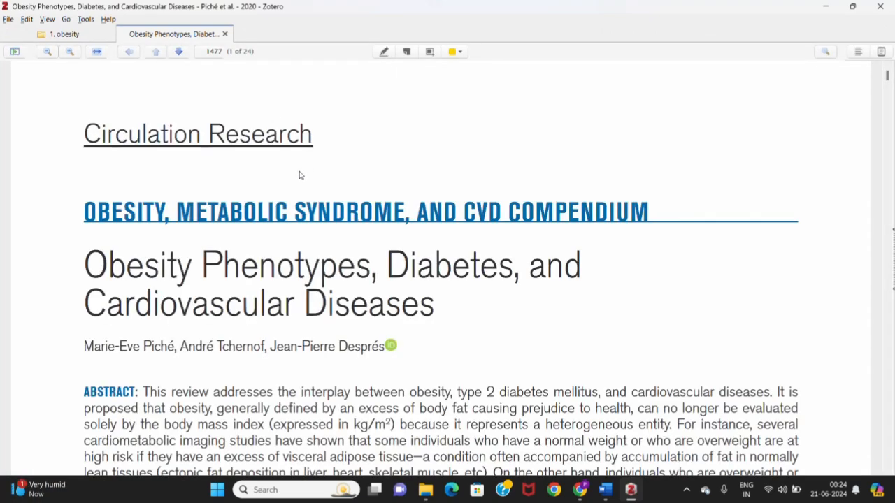
pyautogui.scroll(-15, 458, 231)
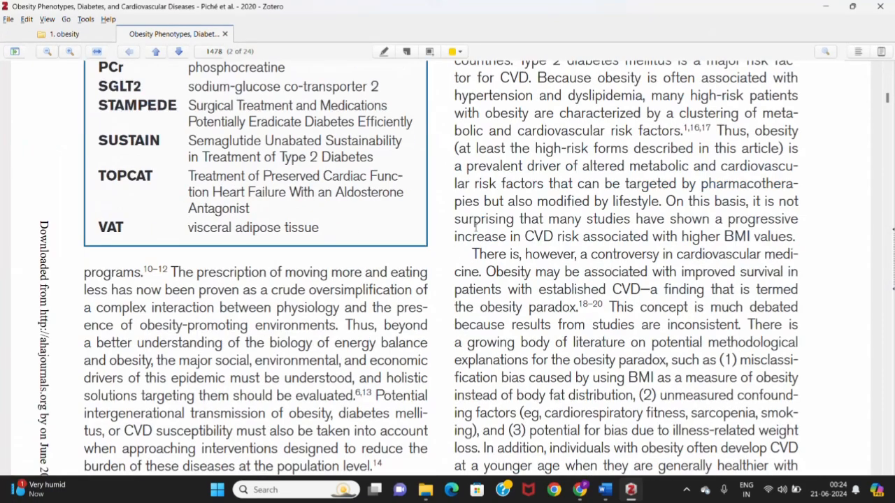
pyautogui.scroll(-5, 475, 228)
pyautogui.scroll(12, 478, 220)
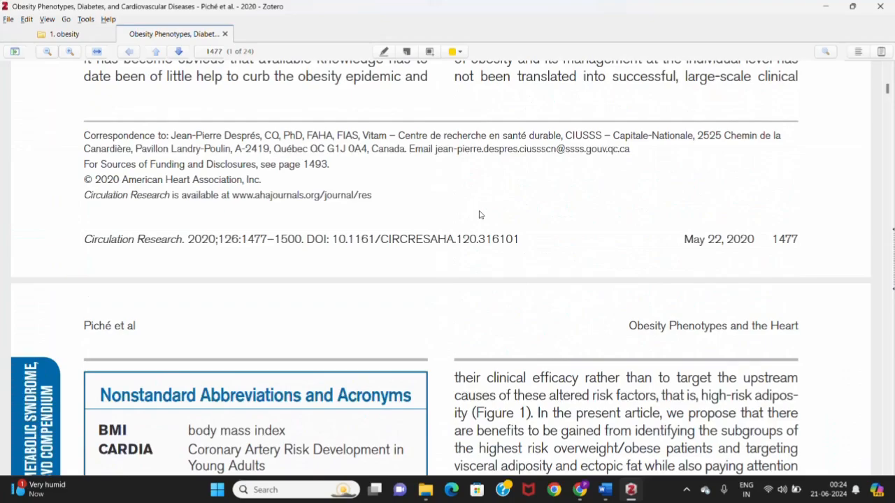
pyautogui.scroll(5, 480, 215)
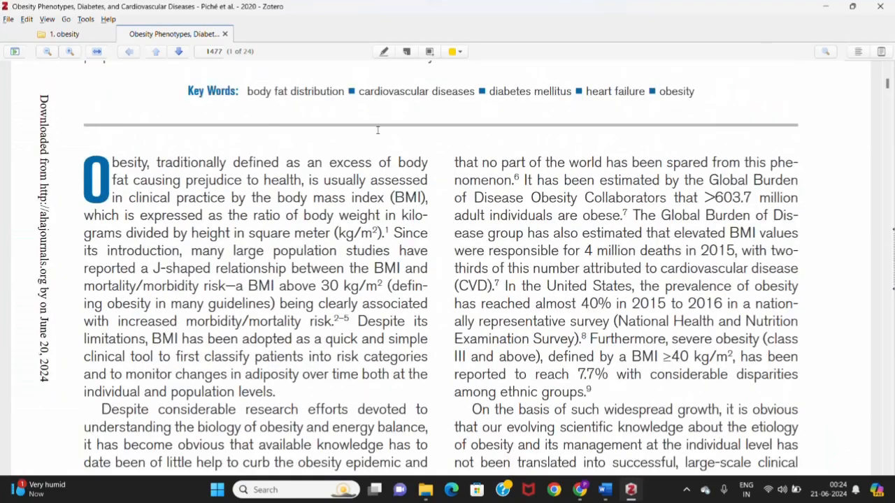
pyautogui.click(224, 34)
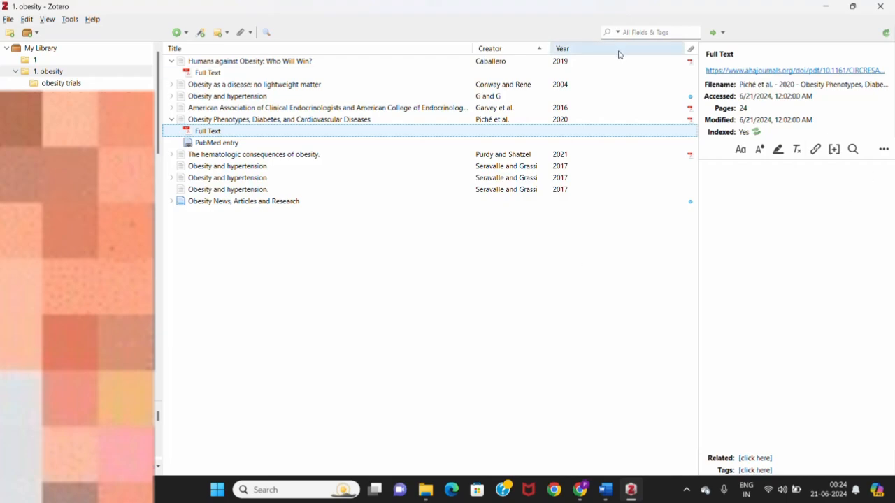
# - Move the item "Obesity as a disease: no lightweight matter" to the trash
pyautogui.click(332, 88)
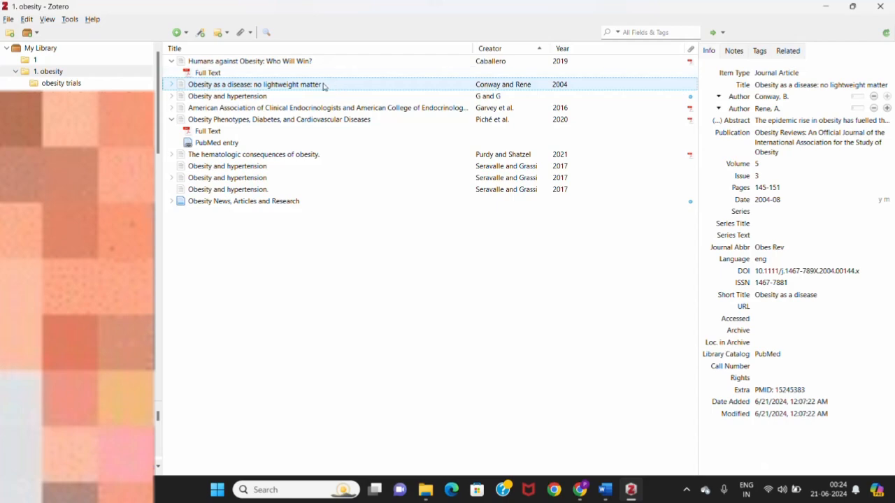
pyautogui.rightClick(323, 86)
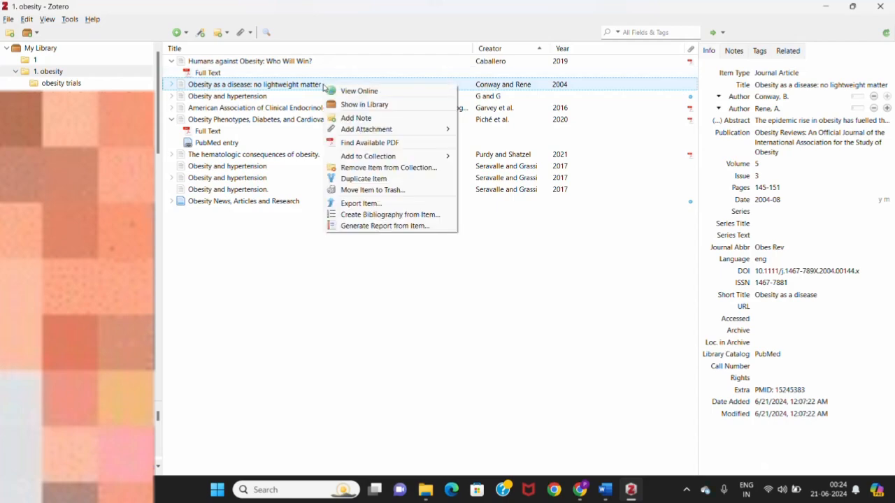
pyautogui.click(409, 191)
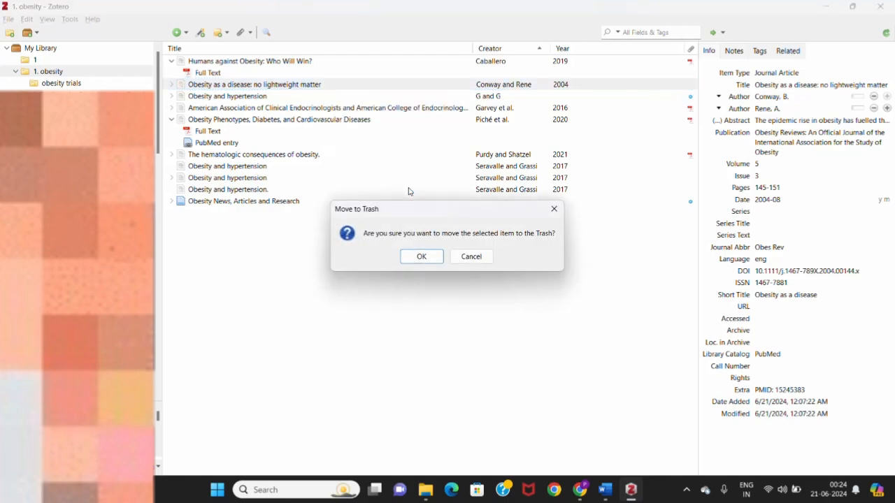
pyautogui.click(422, 256)
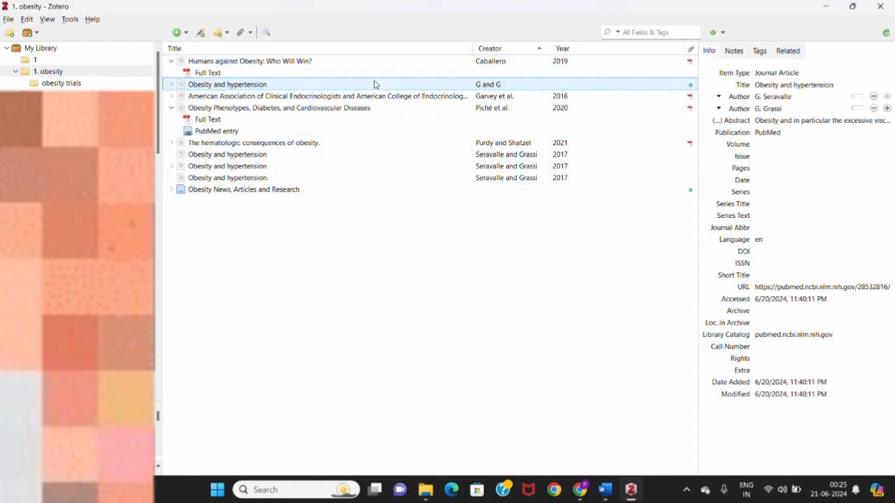
# - Export all items of the "1. obesity" collection to Downloads as the RIS file "Exported Items", with notes included and Unicode (UTF-8) encoding
pyautogui.click(351, 64)
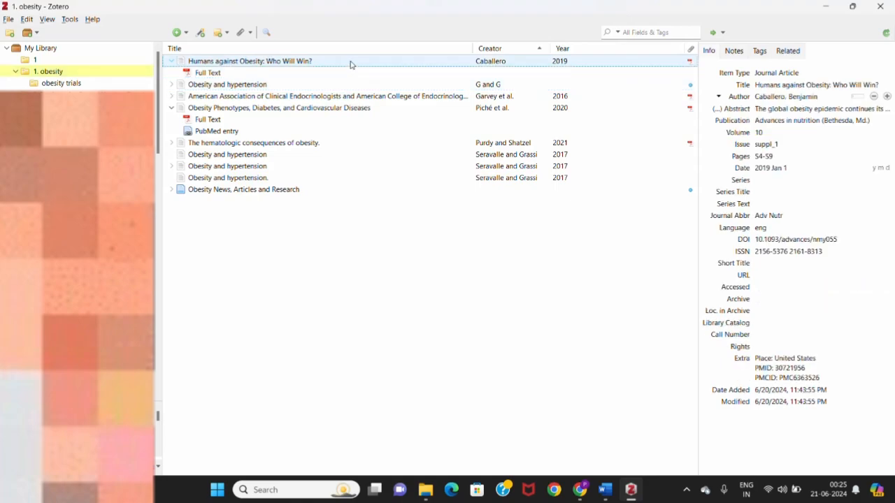
pyautogui.hotkey('ctrl', 'a')
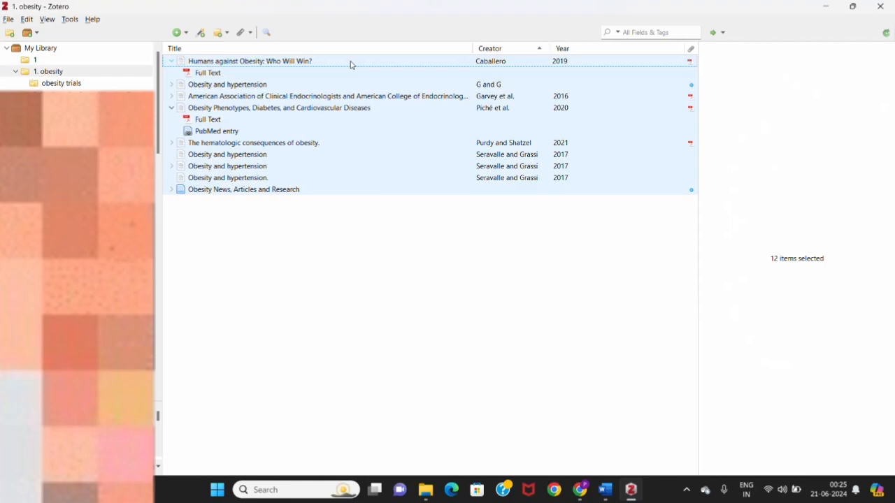
pyautogui.rightClick(339, 63)
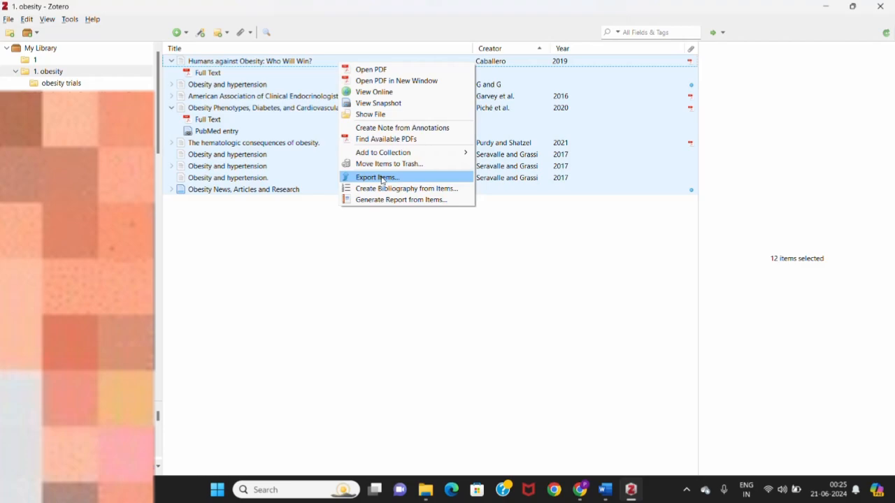
pyautogui.click(383, 178)
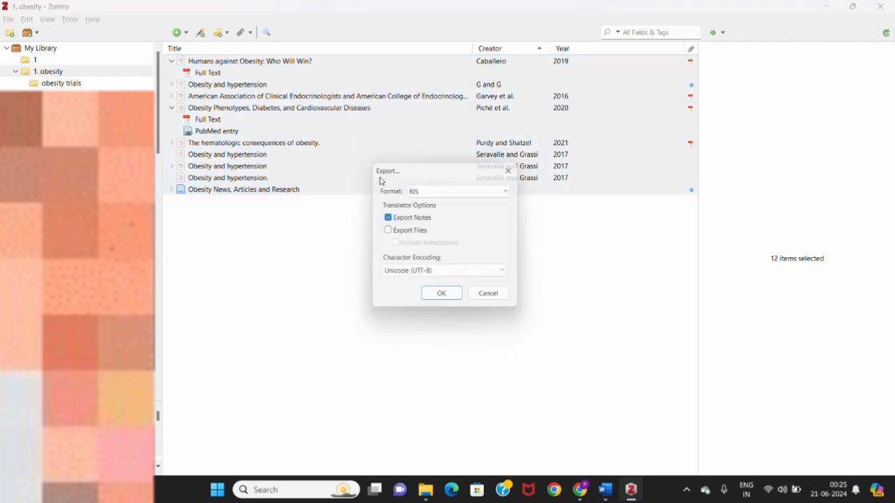
pyautogui.click(449, 299)
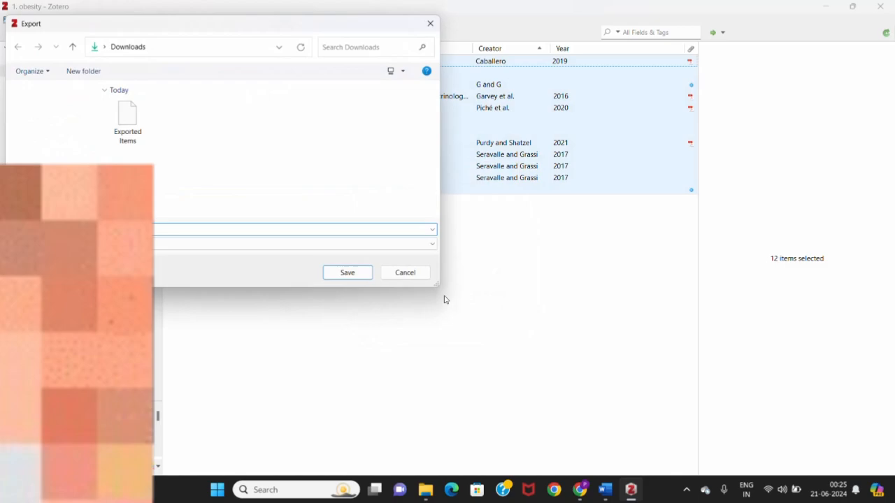
pyautogui.click(344, 282)
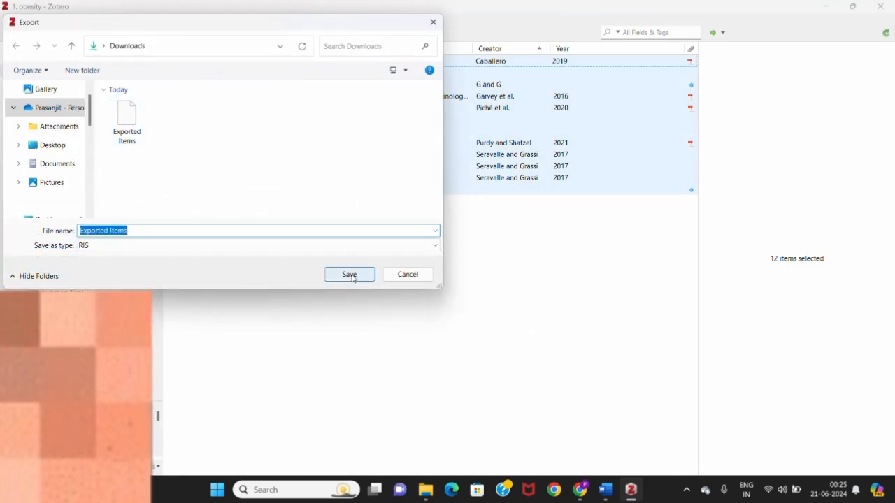
# - Import the Exported Items file from Downloads into a new collection, copying files to Zotero storage, and nest that collection inside "1"
pyautogui.click(45, 61)
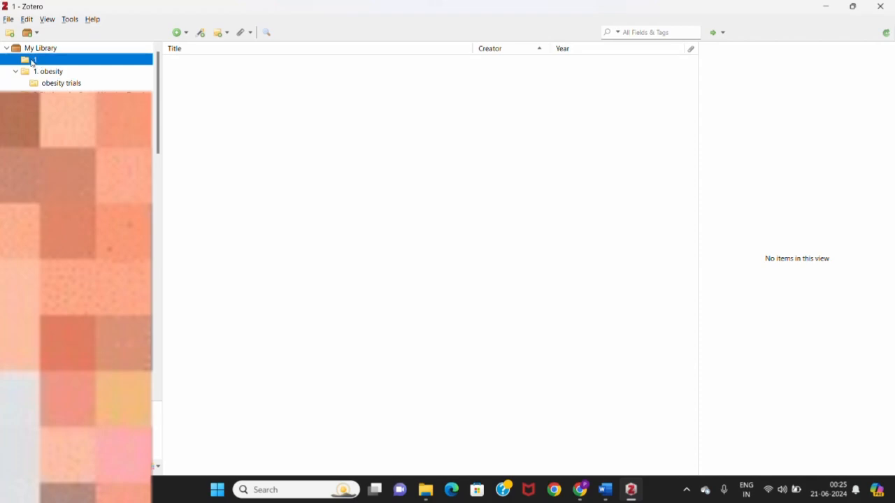
pyautogui.click(9, 19)
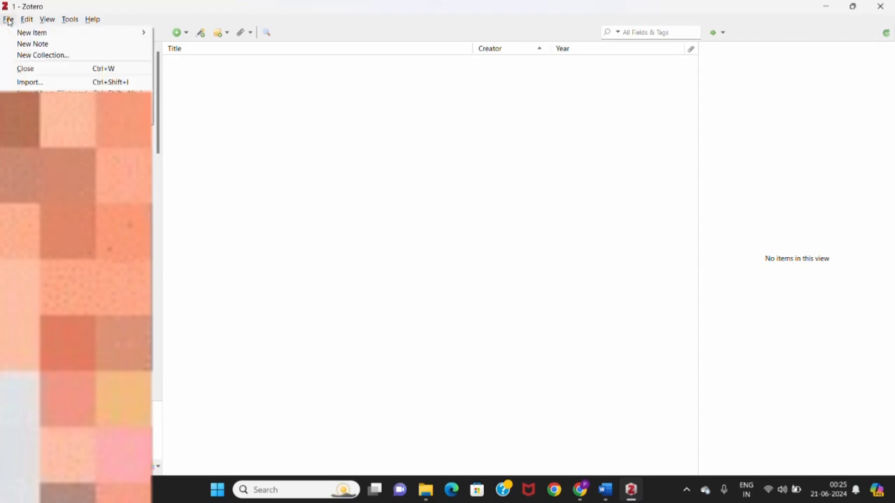
pyautogui.click(61, 83)
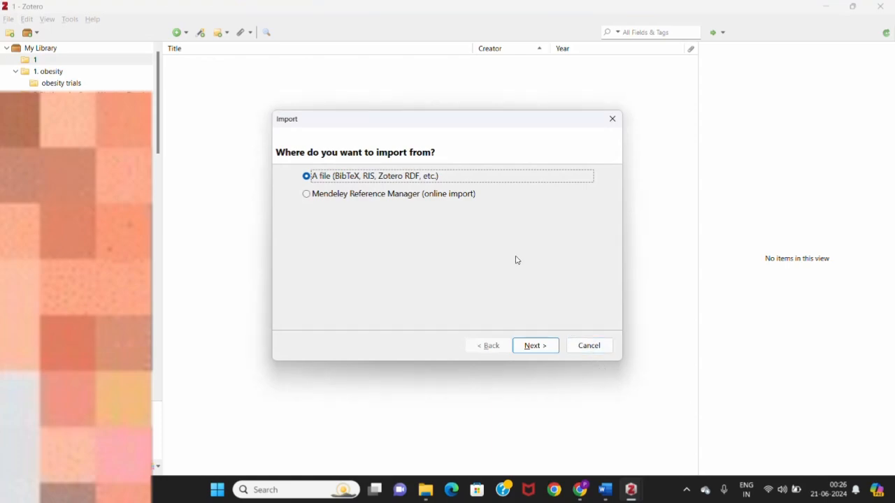
pyautogui.click(543, 352)
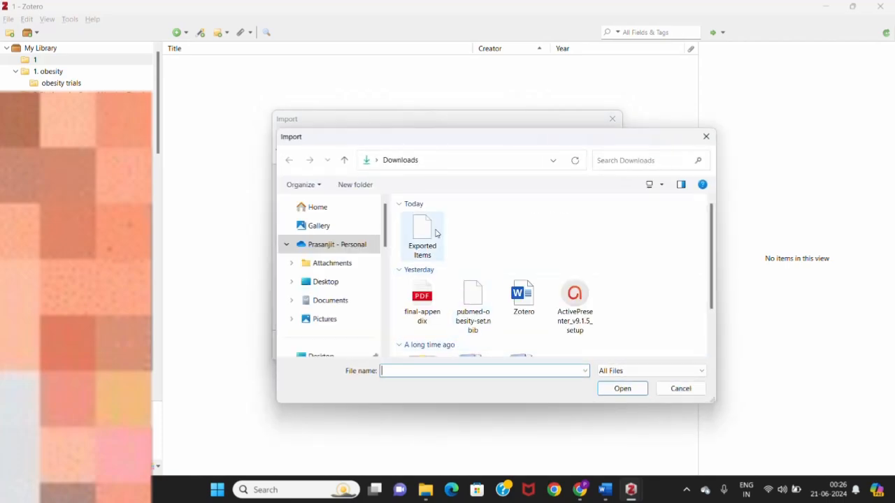
pyautogui.click(435, 232)
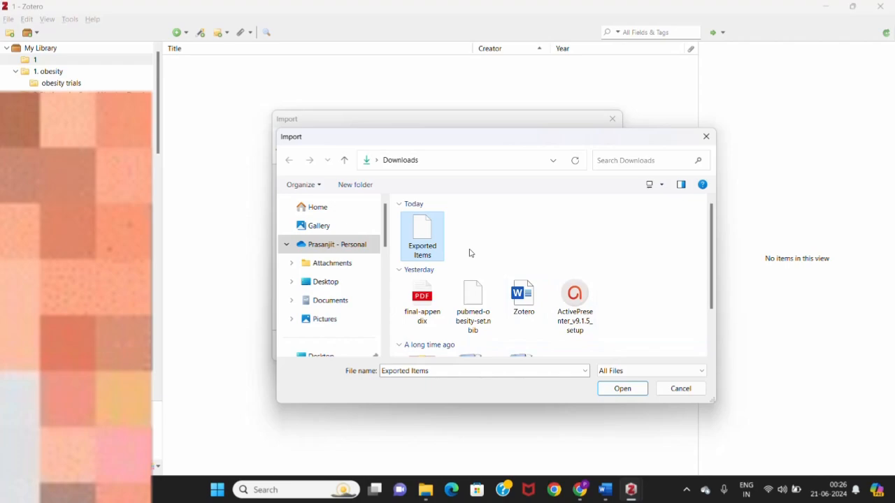
pyautogui.click(638, 390)
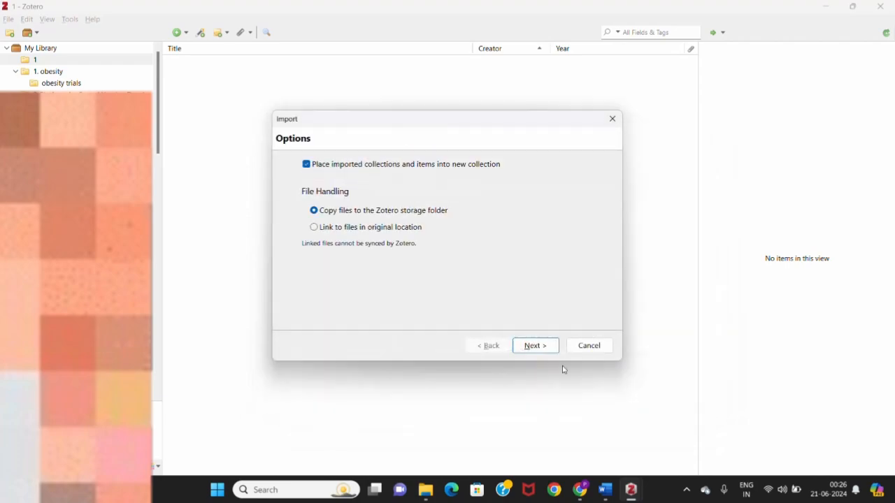
pyautogui.click(551, 347)
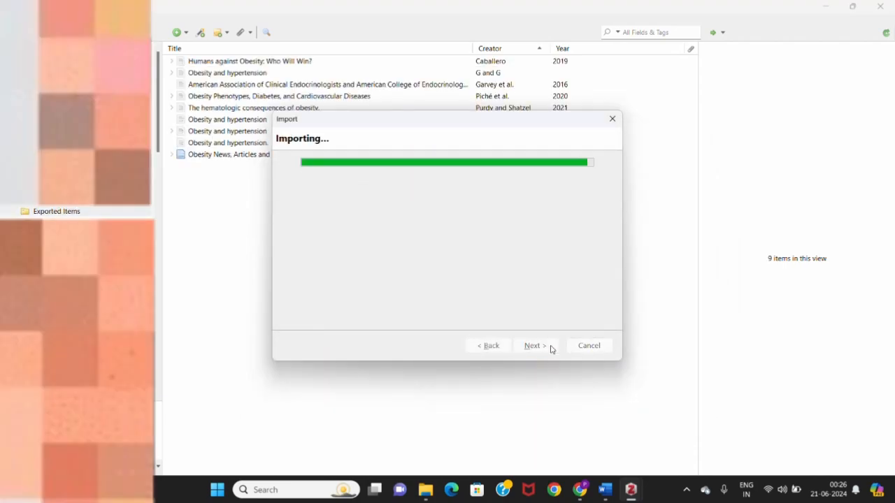
pyautogui.click(538, 350)
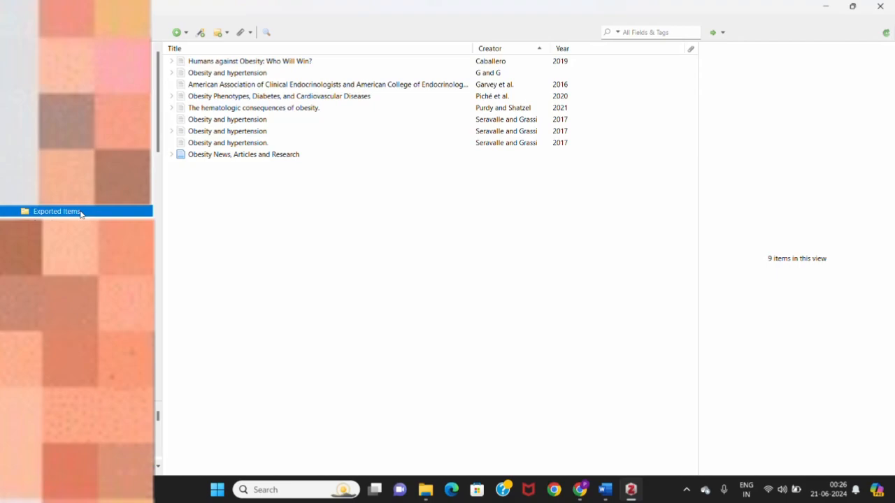
pyautogui.moveTo(81, 214); pyautogui.dragTo(84, 63)
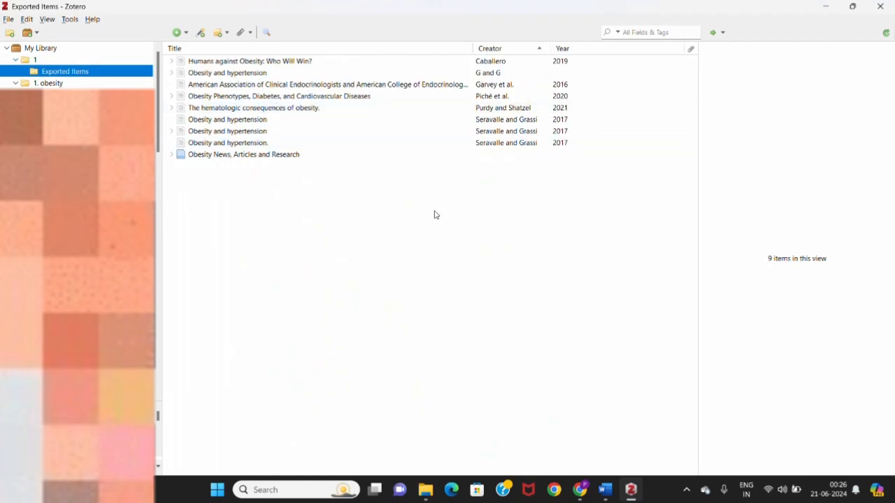